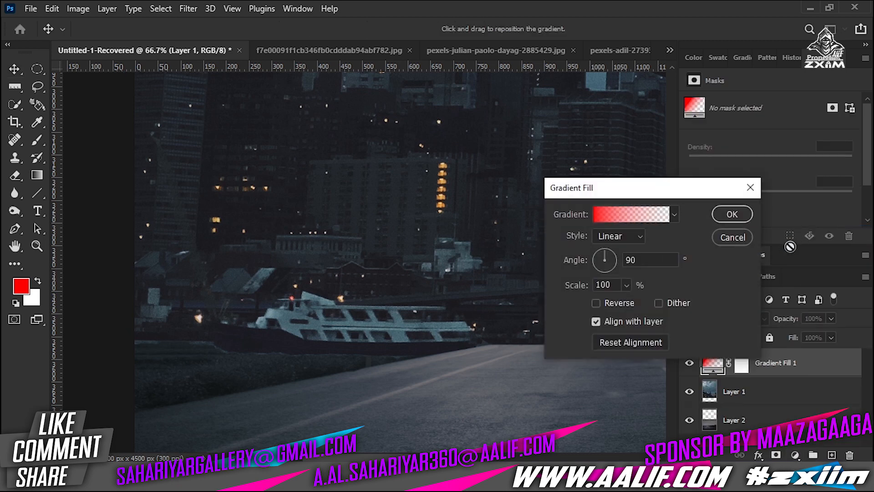
Step: Edit the gradient of the Gradient Fill 1 layer and set its starting colour stop to black
{"action": "left_click", "coordinate": [610, 214]}
{"action": "left_click", "coordinate": [544, 359]}
{"action": "double_click", "coordinate": [544, 359]}
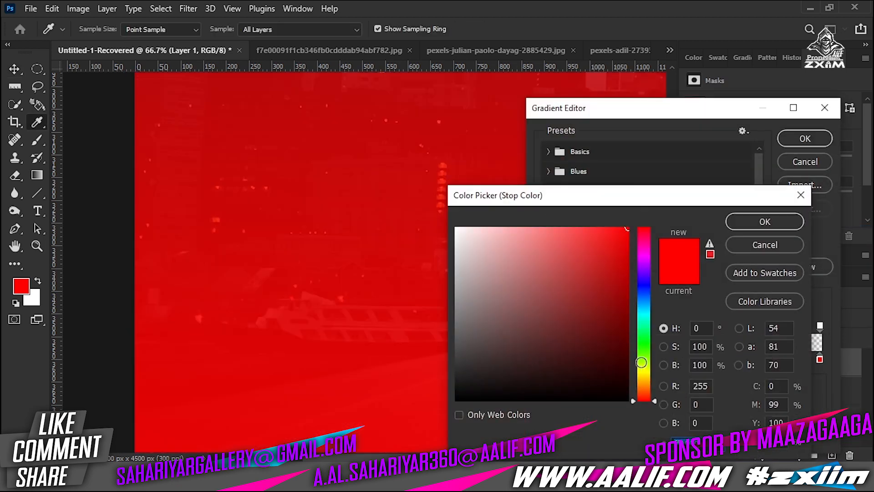
{"action": "left_click", "coordinate": [621, 400]}
{"action": "key", "text": "Return"}
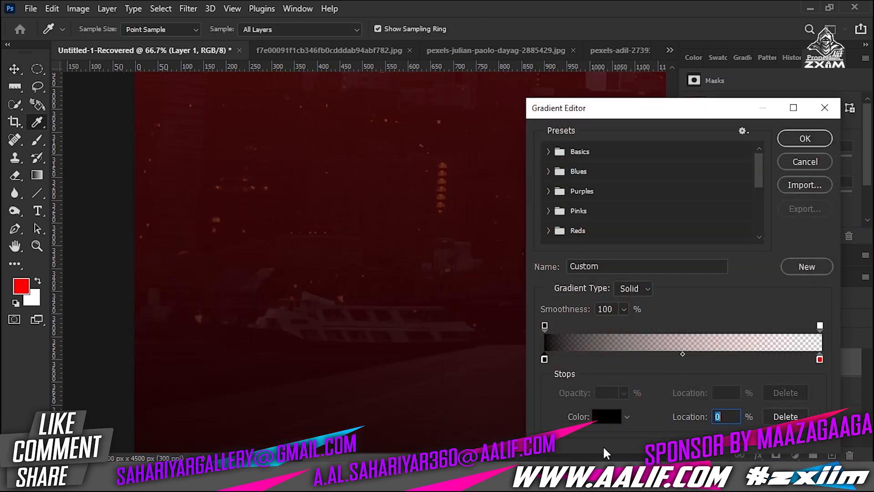
Step: Remove the gradient's red end colour stop, make the remaining stop black, and apply the 90° linear gradient fill
{"action": "left_click_drag", "start_coordinate": [821, 361], "coordinate": [814, 223]}
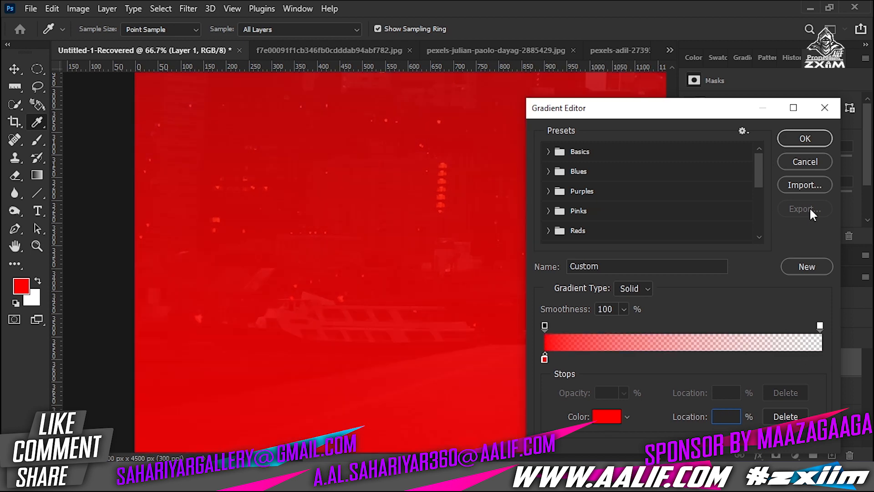
{"action": "double_click", "coordinate": [545, 360]}
{"action": "left_click", "coordinate": [623, 402]}
{"action": "key", "text": "Return"}
{"action": "left_click", "coordinate": [805, 139]}
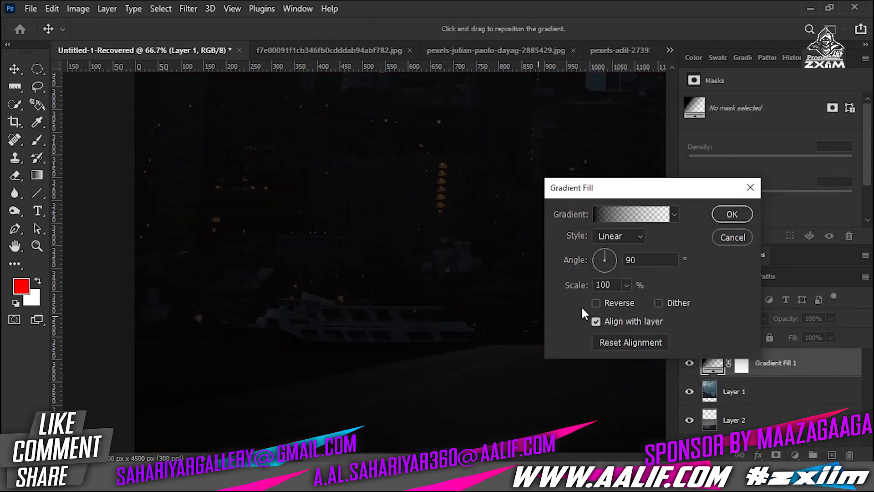
{"action": "left_click", "coordinate": [733, 214]}
Step: Move the 100% opacity stop of the Gradient Fill 1 gradient to location 11% and apply the change
{"action": "key", "text": "ctrl+0"}
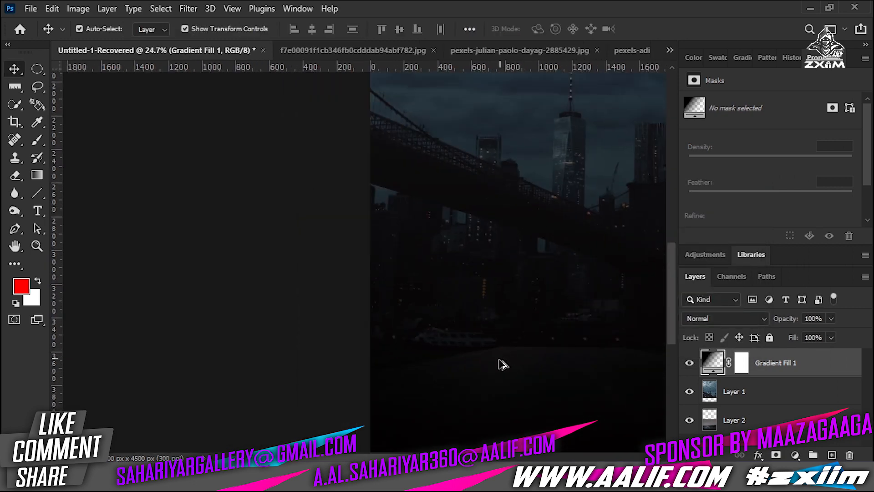
{"action": "key", "text": "g"}
{"action": "double_click", "coordinate": [715, 366]}
{"action": "left_click", "coordinate": [618, 216]}
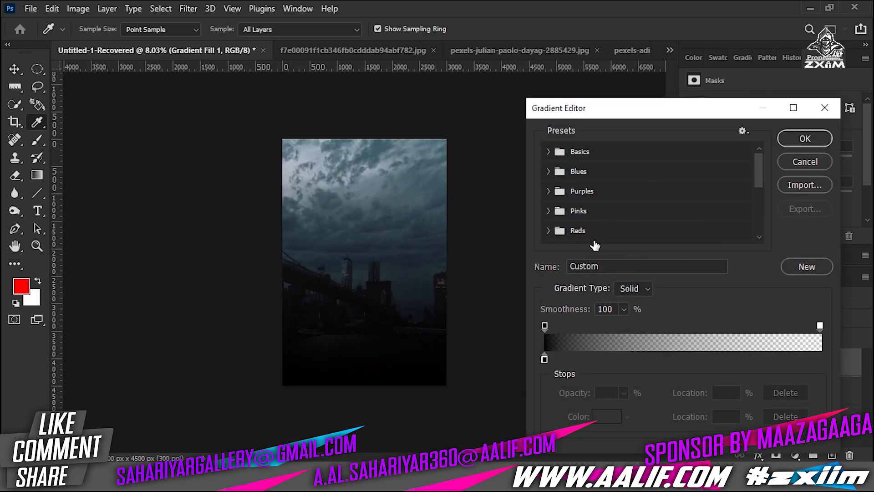
{"action": "left_click_drag", "start_coordinate": [545, 325], "coordinate": [575, 324]}
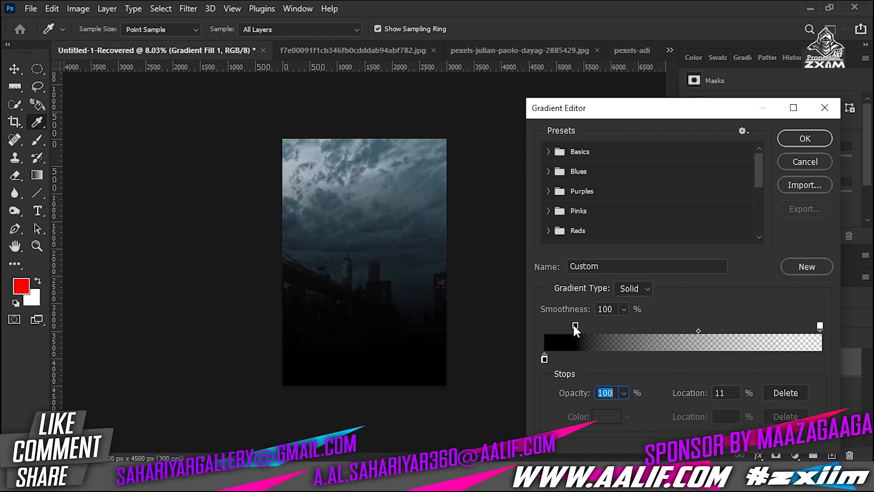
{"action": "left_click", "coordinate": [818, 139]}
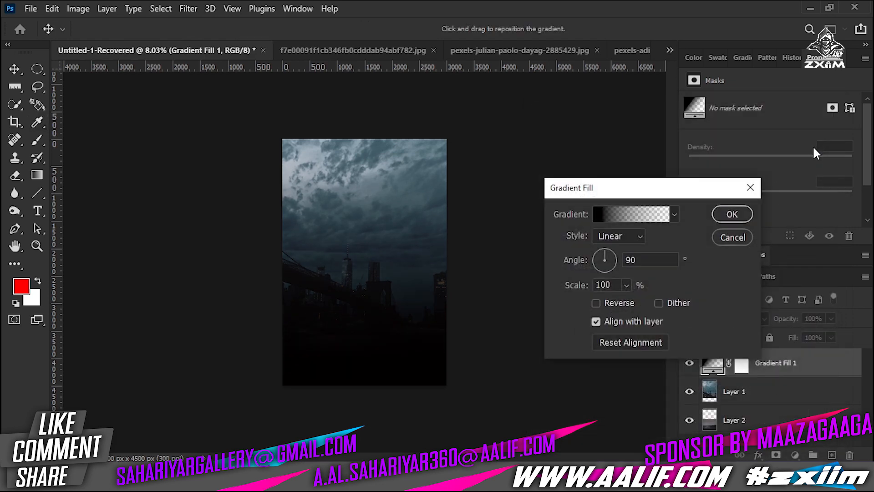
{"action": "left_click", "coordinate": [744, 217]}
Step: Paint black on the Gradient Fill 1 mask over the road with a soft 1600 px brush at 42% opacity
{"action": "left_click", "coordinate": [740, 364]}
{"action": "key", "text": "b"}
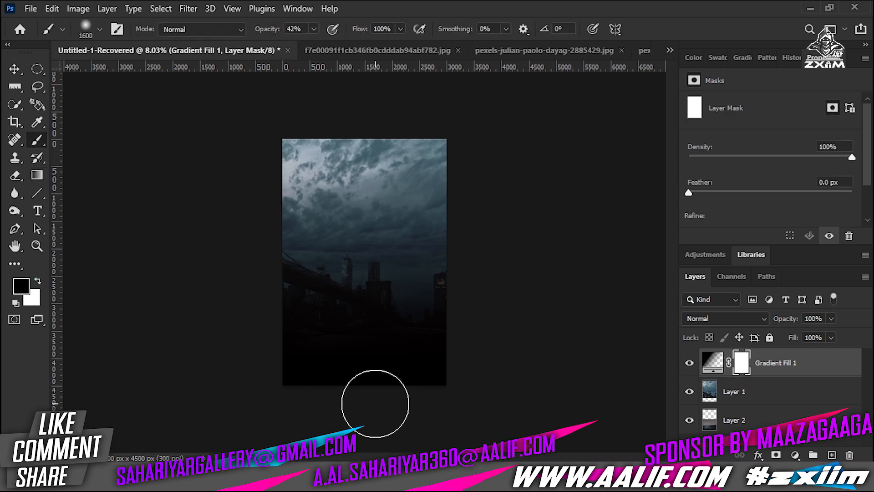
{"action": "left_click_drag", "start_coordinate": [433, 400], "coordinate": [378, 418]}
{"action": "left_click", "coordinate": [378, 397], "text": "ctrl"}
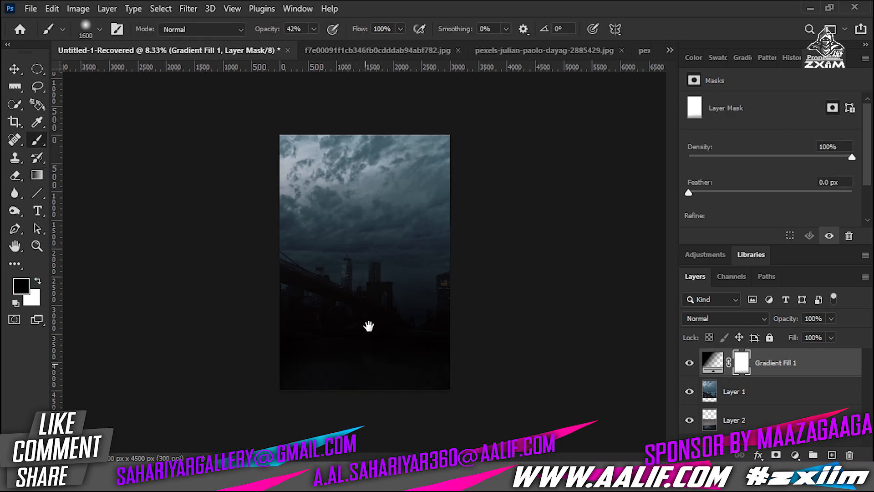
{"action": "left_click", "coordinate": [369, 374], "text": "ctrl"}
{"action": "left_click", "coordinate": [368, 287], "text": "ctrl"}
{"action": "left_click_drag", "start_coordinate": [376, 296], "coordinate": [402, 362]}
{"action": "left_click_drag", "start_coordinate": [186, 321], "coordinate": [530, 323]}
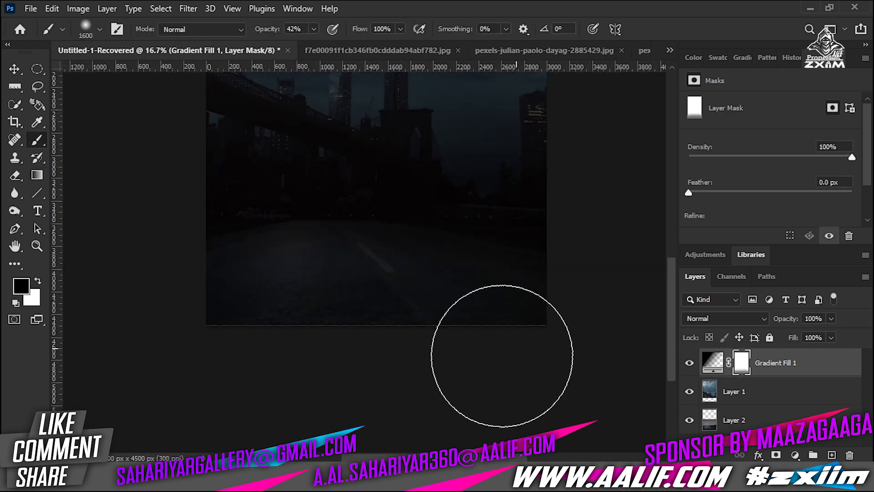
{"action": "key", "text": "ctrl+z"}
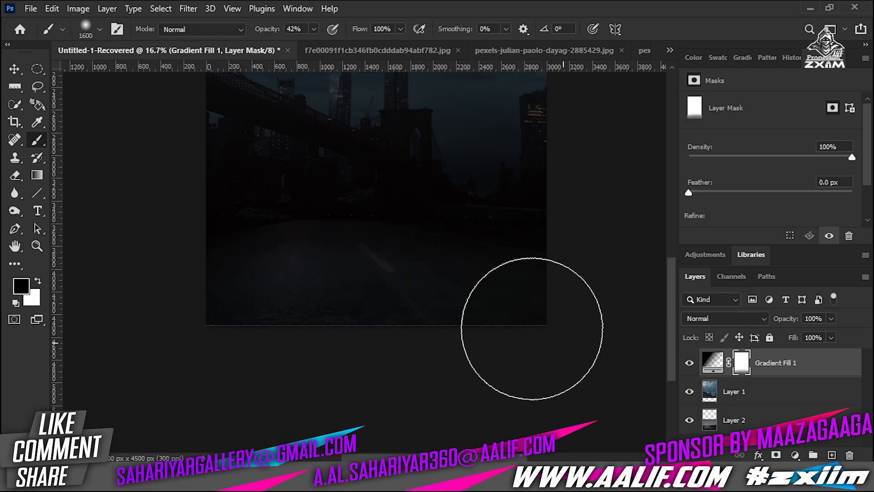
{"action": "left_click_drag", "start_coordinate": [195, 306], "coordinate": [310, 346]}
Step: Paint black on the Gradient Fill 1 mask across the skyline and lower sky to lighten the buildings and bridge
{"action": "left_click_drag", "start_coordinate": [364, 316], "coordinate": [363, 414]}
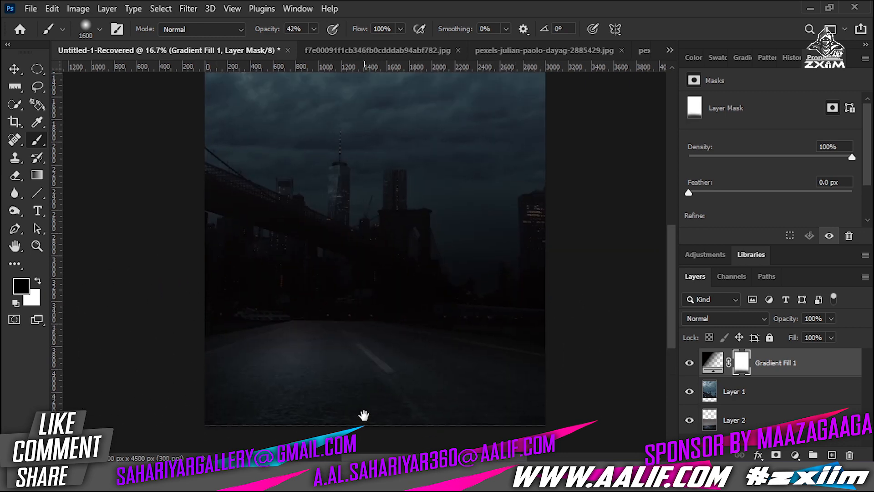
{"action": "left_click_drag", "start_coordinate": [559, 205], "coordinate": [191, 162]}
{"action": "mouse_move", "coordinate": [357, 140]}
{"action": "left_mouse_down"}
{"action": "mouse_move", "coordinate": [283, 349]}
{"action": "mouse_move", "coordinate": [330, 197]}
{"action": "left_mouse_up"}
{"action": "left_click_drag", "start_coordinate": [218, 168], "coordinate": [599, 161]}
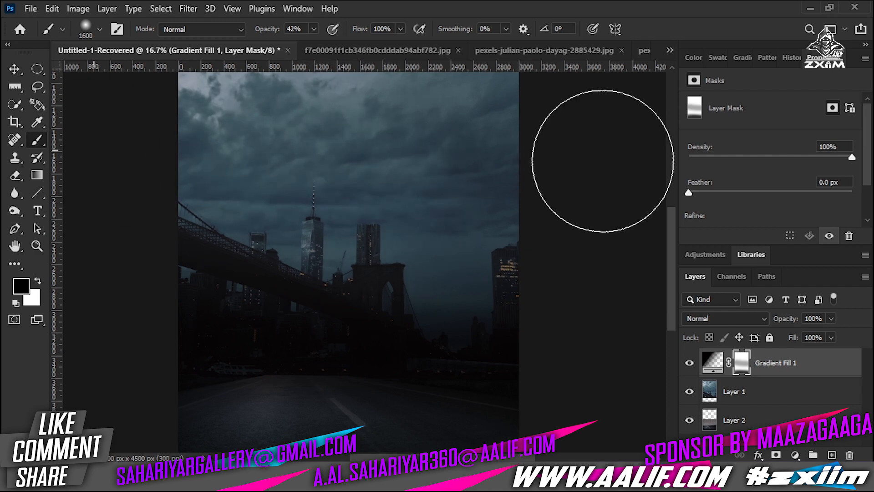
{"action": "left_click_drag", "start_coordinate": [432, 193], "coordinate": [472, 275]}
{"action": "left_click_drag", "start_coordinate": [593, 308], "coordinate": [270, 140]}
{"action": "scroll", "coordinate": [428, 196], "scroll_direction": "down", "scroll_amount": 4}
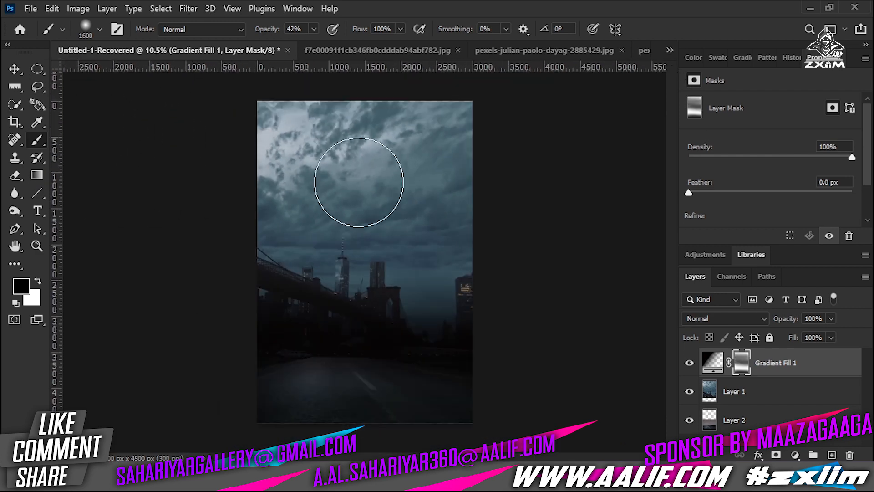
{"action": "mouse_move", "coordinate": [451, 285]}
{"action": "left_mouse_down"}
{"action": "mouse_move", "coordinate": [283, 255]}
{"action": "mouse_move", "coordinate": [424, 256]}
{"action": "mouse_move", "coordinate": [226, 270]}
{"action": "left_mouse_up"}
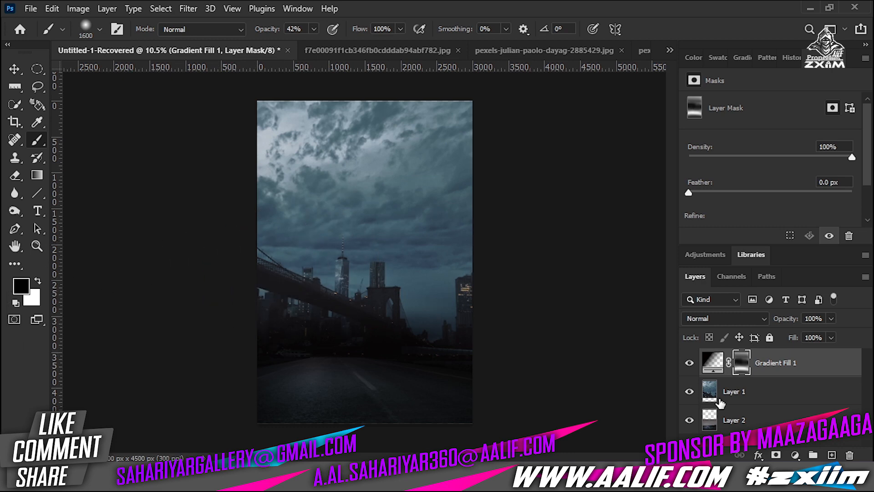
Step: Hide Layer 1, try to distort the road on Layer 2 by pulling both upper corners inward, and show Layer 1 again
{"action": "key", "text": "v"}
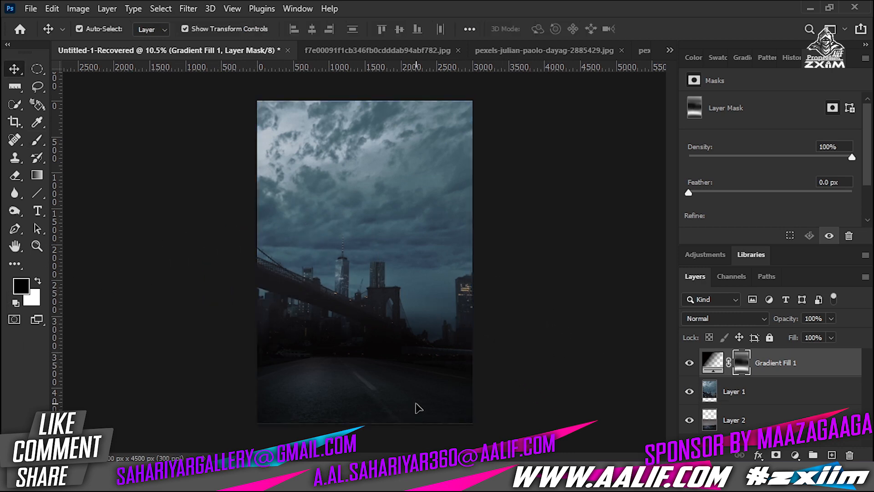
{"action": "left_click", "coordinate": [730, 423]}
{"action": "left_click", "coordinate": [690, 391]}
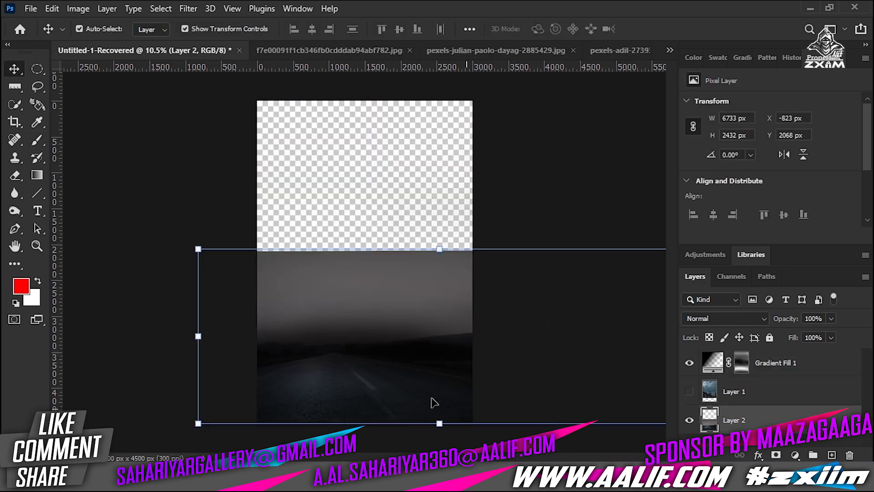
{"action": "left_click_drag", "start_coordinate": [205, 251], "coordinate": [300, 264]}
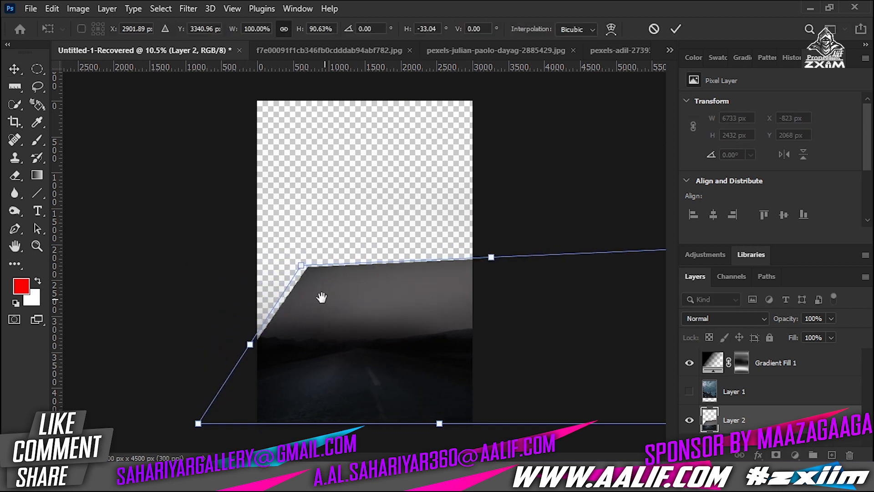
{"action": "key", "text": "Return"}
{"action": "scroll", "coordinate": [444, 338], "scroll_direction": "down", "scroll_amount": 3}
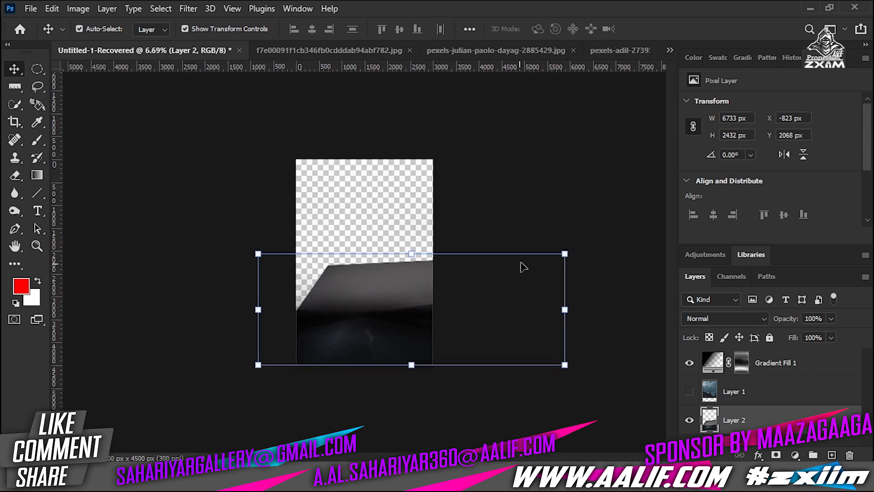
{"action": "left_click_drag", "start_coordinate": [564, 254], "coordinate": [481, 267]}
{"action": "key", "text": "Return"}
{"action": "left_click", "coordinate": [689, 391]}
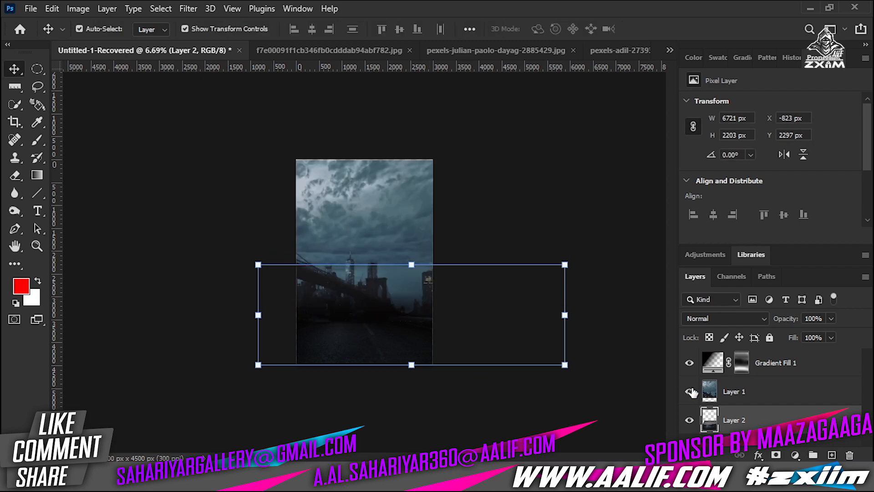
Step: Undo the distortions of the road on Layer 2 and make Layer 1 visible again
{"action": "left_click", "coordinate": [479, 419]}
{"action": "left_click", "coordinate": [363, 314], "text": "ctrl"}
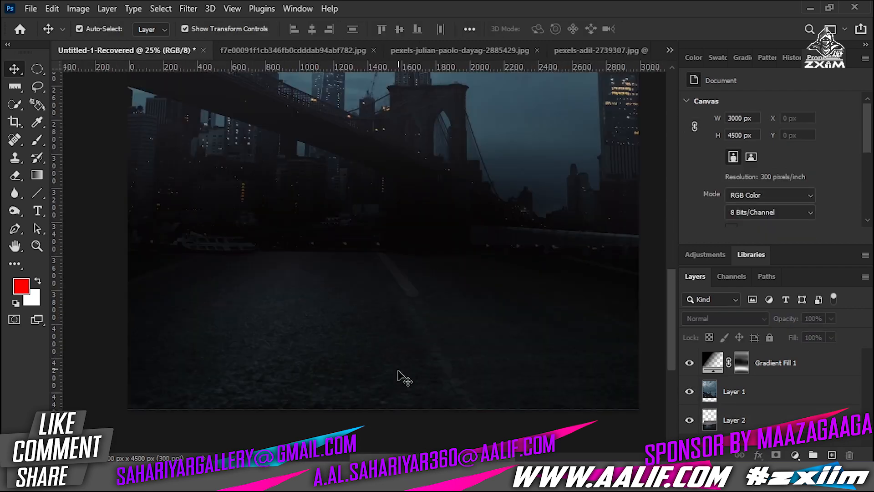
{"action": "key", "text": "ctrl+z"}
{"action": "key", "text": "ctrl+z"}
{"action": "key", "text": "ctrl+z"}
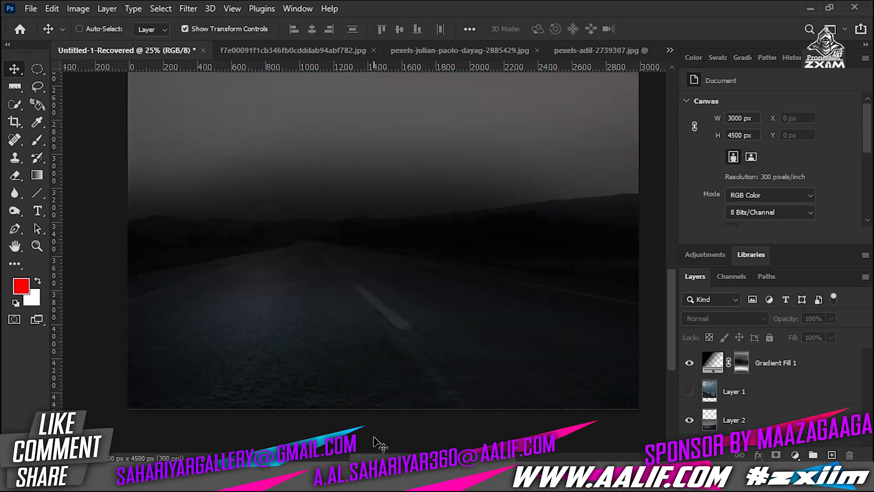
{"action": "left_click", "coordinate": [412, 438], "text": "ctrl+alt"}
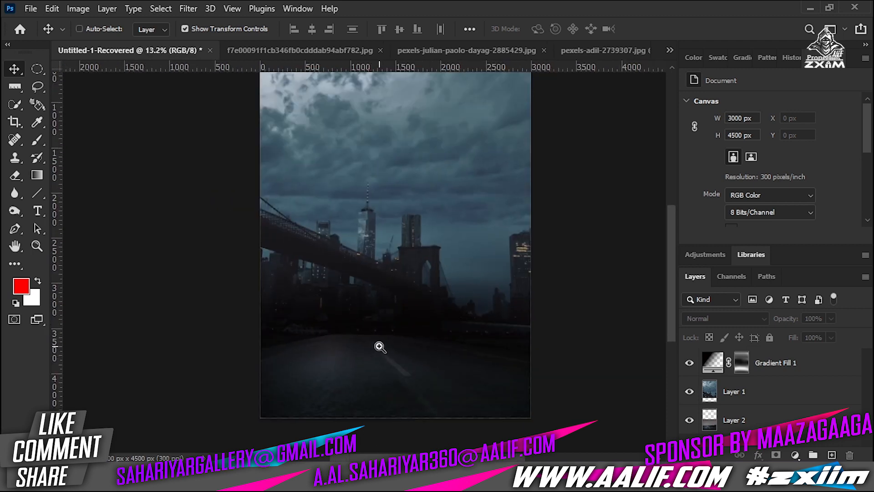
Step: Add a new layer and paint soft black at 42% opacity along the seam where the road meets the city
{"action": "left_click", "coordinate": [381, 348], "text": "ctrl"}
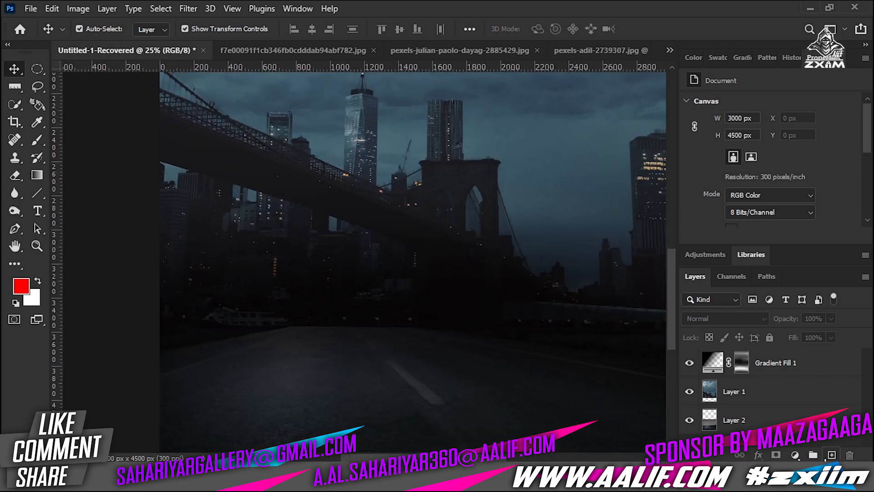
{"action": "left_click", "coordinate": [832, 455]}
{"action": "key", "text": "b"}
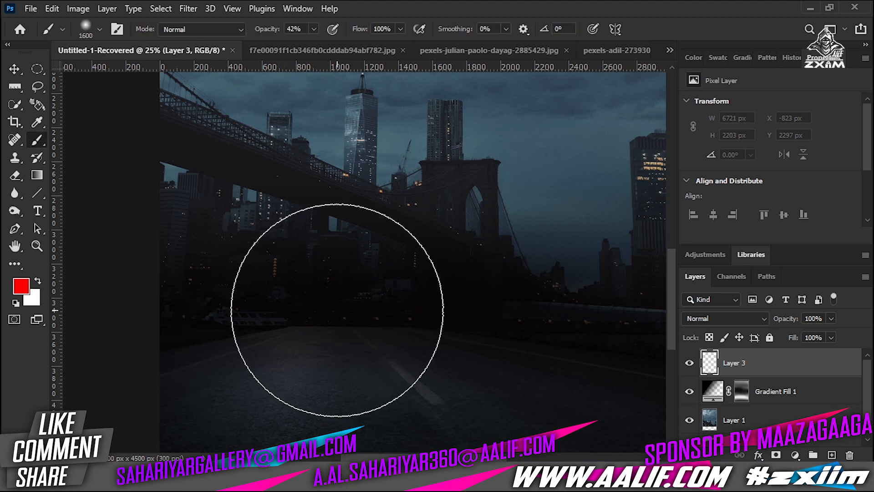
{"action": "left_click", "coordinate": [21, 286]}
{"action": "left_click", "coordinate": [558, 400]}
{"action": "key", "text": "Return"}
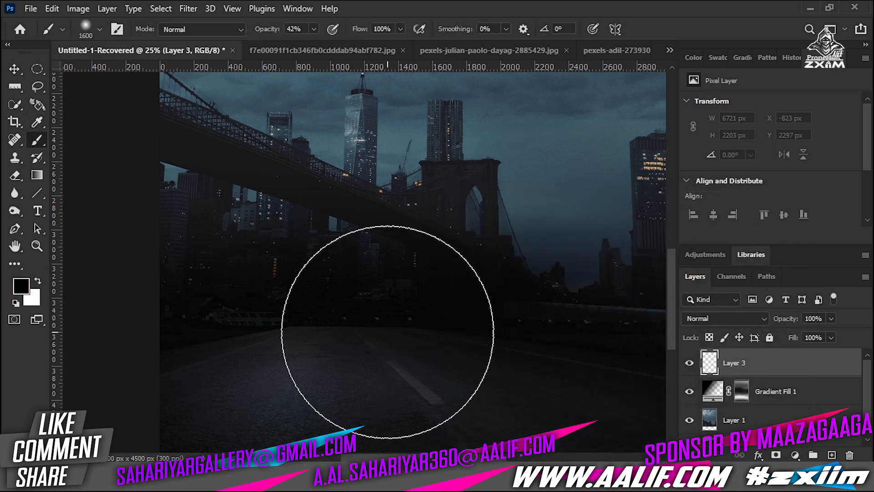
{"action": "left_click_drag", "start_coordinate": [572, 313], "coordinate": [499, 313]}
{"action": "left_click_drag", "start_coordinate": [340, 332], "coordinate": [363, 321]}
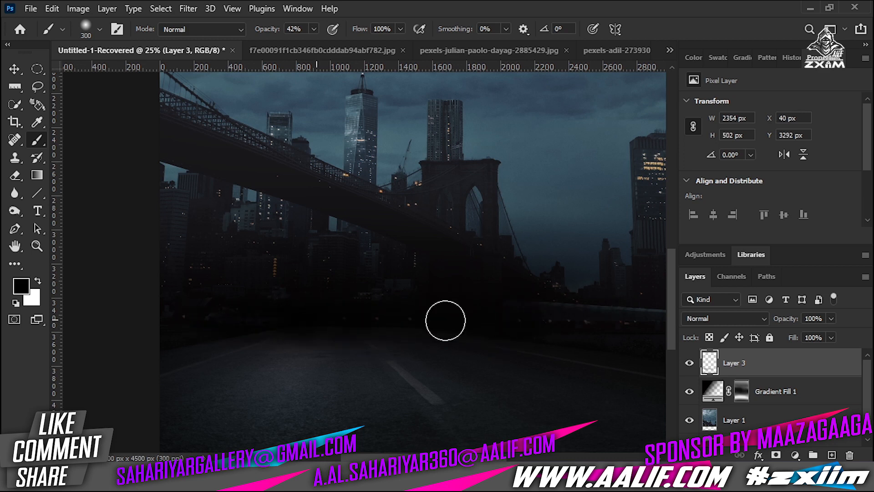
Step: Enlarge the brush and paint black on the Gradient Fill 1 mask across the skyline and the sky behind the bridge
{"action": "scroll", "coordinate": [518, 317], "scroll_direction": "down", "scroll_amount": 3}
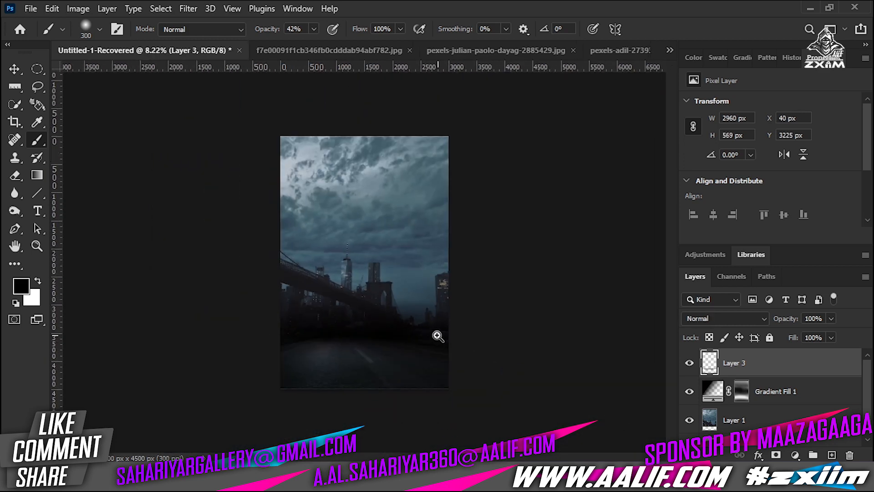
{"action": "scroll", "coordinate": [385, 322], "scroll_direction": "up", "scroll_amount": 1}
{"action": "left_click_drag", "start_coordinate": [379, 309], "coordinate": [379, 295]}
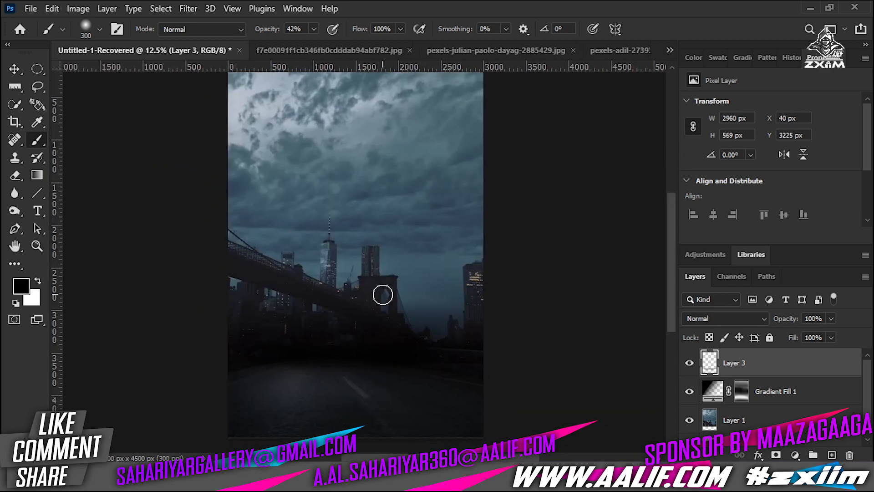
{"action": "left_click_drag", "start_coordinate": [406, 245], "coordinate": [405, 281]}
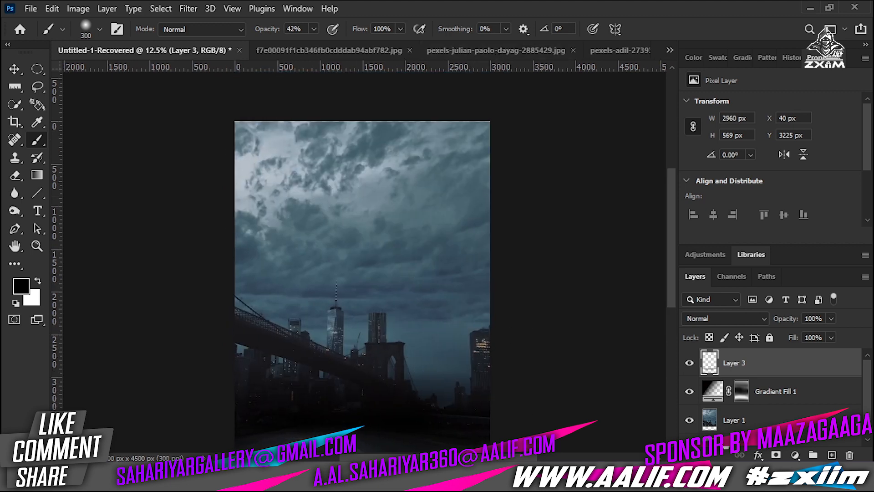
{"action": "left_click", "coordinate": [742, 393]}
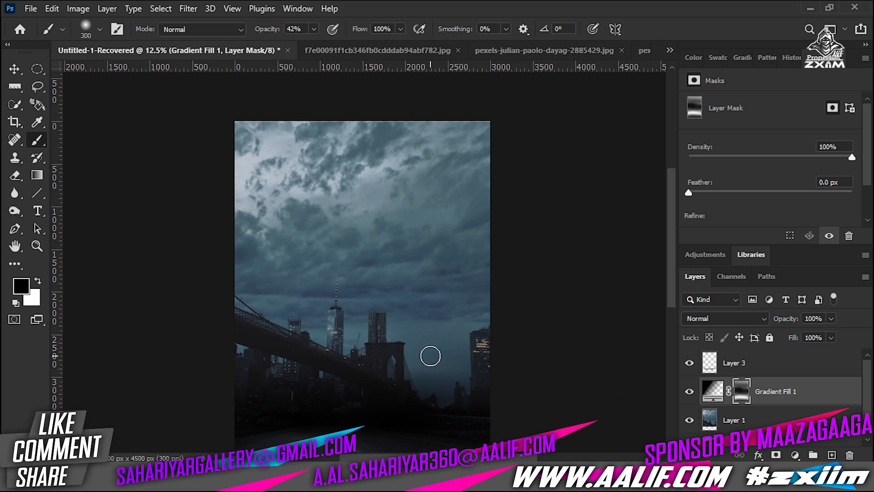
{"action": "key", "text": "bracketright"}
{"action": "key", "text": "bracketright"}
{"action": "key", "text": "bracketright"}
{"action": "key", "text": "bracketright"}
{"action": "key", "text": "bracketright"}
{"action": "key", "text": "bracketright"}
{"action": "key", "text": "bracketright"}
{"action": "key", "text": "bracketright"}
{"action": "key", "text": "bracketright"}
{"action": "key", "text": "bracketright"}
{"action": "mouse_move", "coordinate": [496, 361]}
{"action": "left_mouse_down"}
{"action": "mouse_move", "coordinate": [228, 346]}
{"action": "mouse_move", "coordinate": [238, 337]}
{"action": "mouse_move", "coordinate": [208, 328]}
{"action": "left_mouse_up"}
{"action": "mouse_move", "coordinate": [577, 339]}
{"action": "left_mouse_down"}
{"action": "mouse_move", "coordinate": [287, 316]}
{"action": "mouse_move", "coordinate": [326, 253]}
{"action": "mouse_move", "coordinate": [216, 195]}
{"action": "left_mouse_up"}
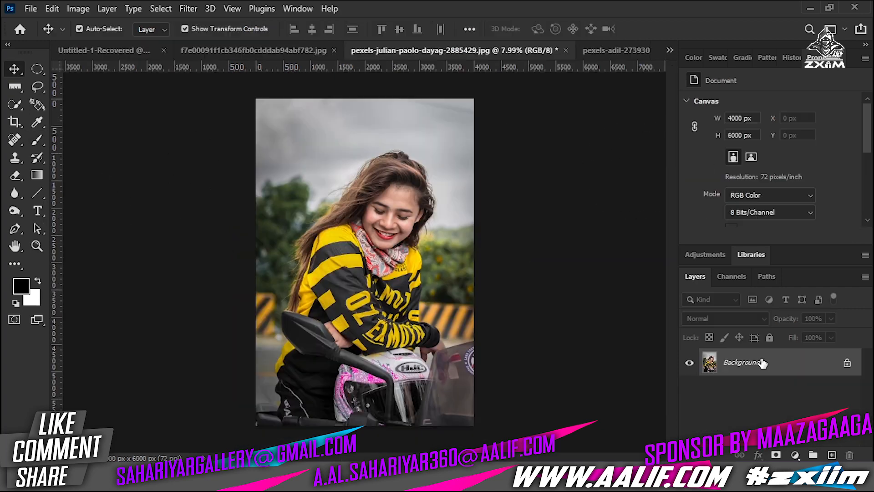
Step: In the portrait photo of the woman on the motorcycle, unlock the Background layer and remove the photo's background
{"action": "left_click", "coordinate": [752, 362]}
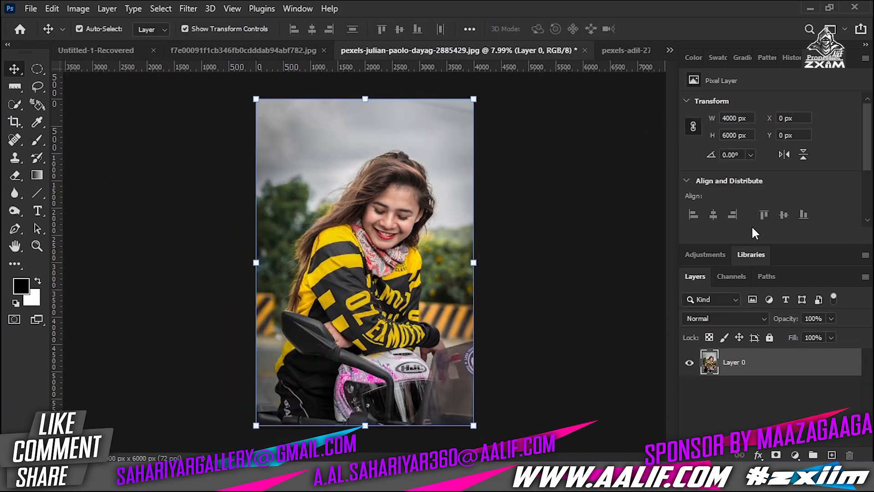
{"action": "scroll", "coordinate": [761, 197], "scroll_direction": "down", "scroll_amount": 2}
{"action": "left_click", "coordinate": [759, 185]}
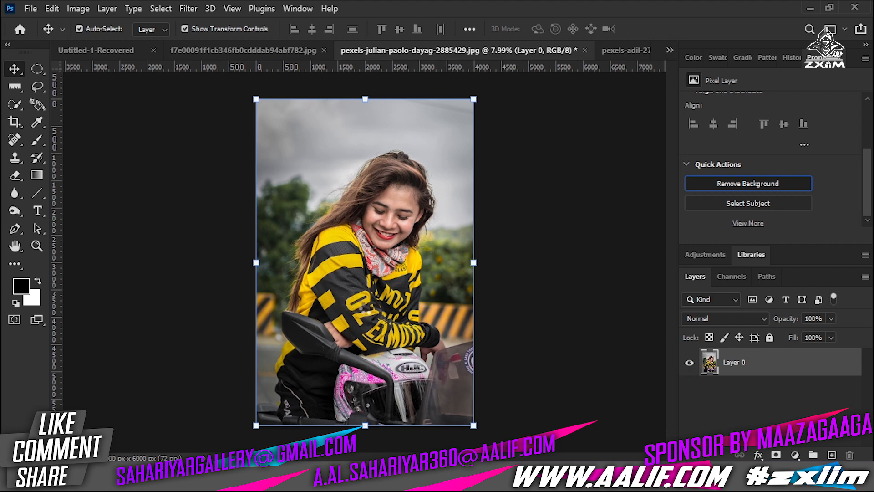
Step: Bring the cut-out woman into the city skyline composite and convert her layer to a smart object
{"action": "left_click_drag", "start_coordinate": [359, 307], "coordinate": [356, 246]}
{"action": "scroll", "coordinate": [390, 278], "scroll_direction": "down", "scroll_amount": 3}
{"action": "right_click", "coordinate": [787, 394]}
{"action": "left_click", "coordinate": [665, 187]}
Step: Scale the woman to about 69%, stack her layer above Layer 3 and center her in front of the sky
{"action": "left_click_drag", "start_coordinate": [321, 225], "coordinate": [347, 236]}
{"action": "left_click_drag", "start_coordinate": [481, 131], "coordinate": [416, 211]}
{"action": "left_click_drag", "start_coordinate": [367, 268], "coordinate": [382, 227]}
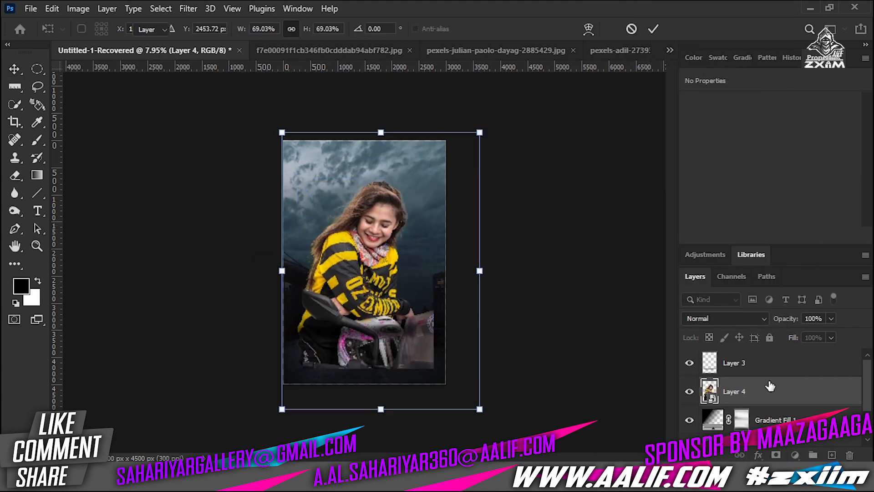
{"action": "key", "text": "Return"}
{"action": "left_click_drag", "start_coordinate": [758, 395], "coordinate": [758, 353]}
{"action": "left_click_drag", "start_coordinate": [359, 283], "coordinate": [363, 256]}
Step: Add a mask to Layer 4 and paint soft black at 42% opacity over the lower motorcycle and the woman's outer edges
{"action": "left_click", "coordinate": [374, 289], "text": "ctrl"}
{"action": "key", "text": "b"}
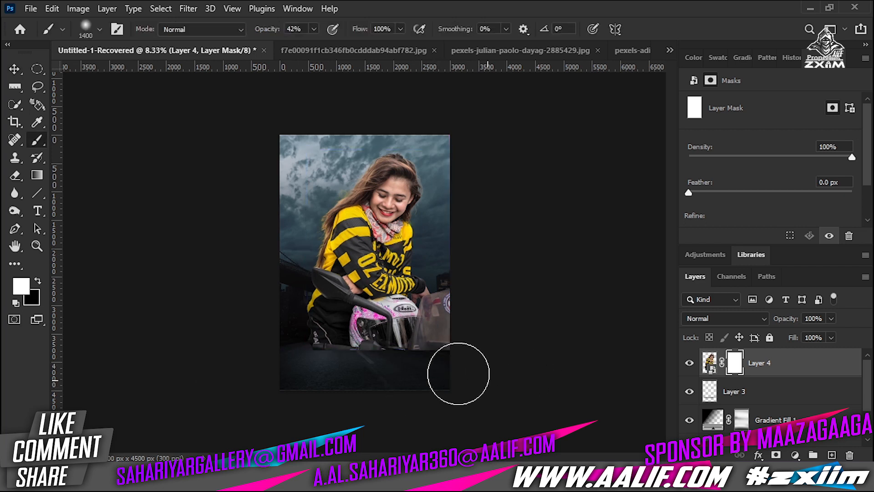
{"action": "key", "text": "x"}
{"action": "mouse_move", "coordinate": [285, 365]}
{"action": "left_mouse_down"}
{"action": "mouse_move", "coordinate": [461, 375]}
{"action": "mouse_move", "coordinate": [288, 358]}
{"action": "mouse_move", "coordinate": [277, 344]}
{"action": "mouse_move", "coordinate": [272, 233]}
{"action": "mouse_move", "coordinate": [270, 293]}
{"action": "left_mouse_up"}
{"action": "left_click", "coordinate": [284, 297], "text": "ctrl"}
{"action": "mouse_move", "coordinate": [312, 202]}
{"action": "left_mouse_down"}
{"action": "mouse_move", "coordinate": [355, 291]}
{"action": "mouse_move", "coordinate": [385, 330]}
{"action": "mouse_move", "coordinate": [608, 384]}
{"action": "mouse_move", "coordinate": [516, 386]}
{"action": "left_mouse_up"}
{"action": "left_click_drag", "start_coordinate": [457, 315], "coordinate": [423, 387]}
{"action": "mouse_move", "coordinate": [344, 351]}
{"action": "left_mouse_down"}
{"action": "mouse_move", "coordinate": [349, 256]}
{"action": "mouse_move", "coordinate": [324, 284]}
{"action": "mouse_move", "coordinate": [330, 383]}
{"action": "mouse_move", "coordinate": [340, 292]}
{"action": "mouse_move", "coordinate": [330, 296]}
{"action": "mouse_move", "coordinate": [327, 355]}
{"action": "mouse_move", "coordinate": [339, 402]}
{"action": "mouse_move", "coordinate": [377, 367]}
{"action": "mouse_move", "coordinate": [434, 462]}
{"action": "left_mouse_up"}
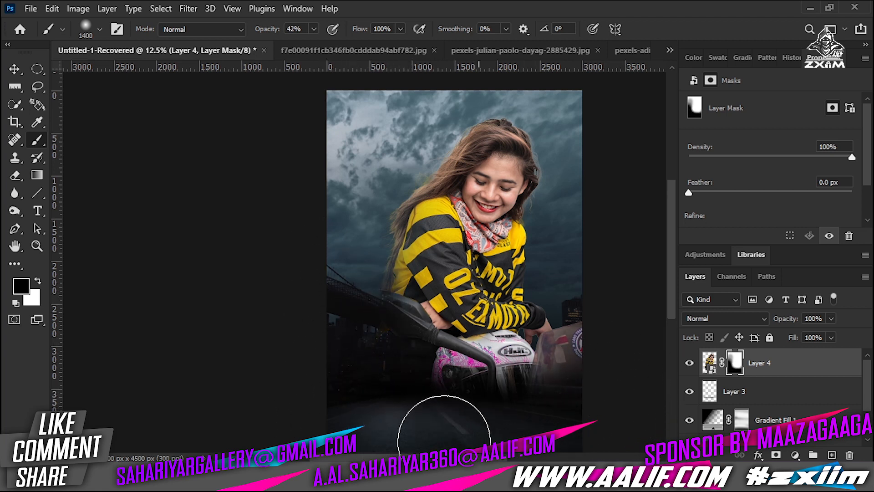
Step: Reduce the brush to 300 and paint black on the Layer 4 mask around the stray edges of the woman's hair
{"action": "scroll", "coordinate": [387, 270], "scroll_direction": "up", "scroll_amount": 2}
{"action": "left_click_drag", "start_coordinate": [389, 267], "coordinate": [358, 366]}
{"action": "key", "text": "bracketleft"}
{"action": "key", "text": "bracketleft"}
{"action": "key", "text": "bracketleft"}
{"action": "key", "text": "bracketleft"}
{"action": "key", "text": "bracketleft"}
{"action": "key", "text": "bracketleft"}
{"action": "key", "text": "bracketleft"}
{"action": "key", "text": "bracketleft"}
{"action": "key", "text": "bracketleft"}
{"action": "key", "text": "bracketleft"}
{"action": "key", "text": "bracketleft"}
{"action": "key", "text": "bracketleft"}
{"action": "key", "text": "bracketleft"}
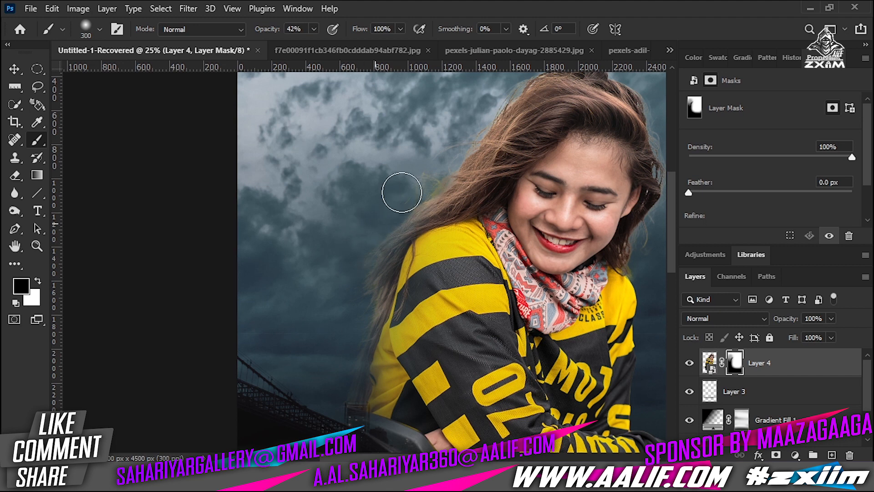
{"action": "left_click_drag", "start_coordinate": [459, 168], "coordinate": [404, 279]}
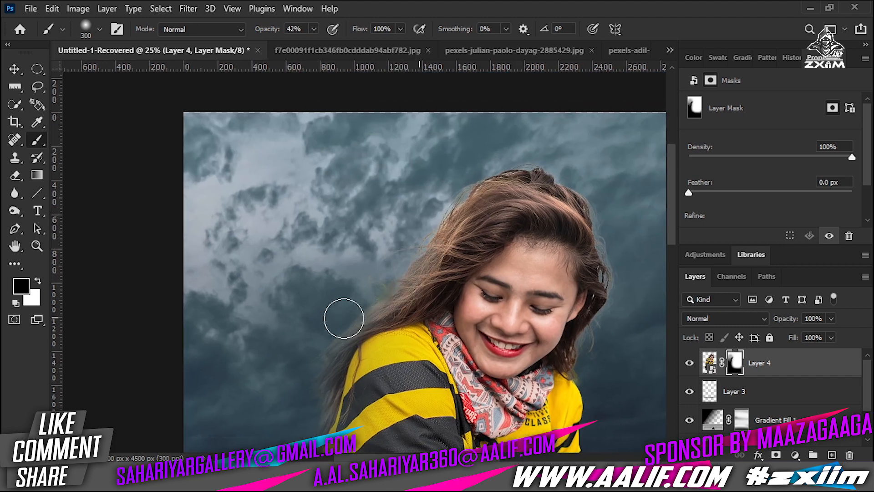
{"action": "mouse_move", "coordinate": [400, 235]}
{"action": "left_mouse_down"}
{"action": "mouse_move", "coordinate": [488, 165]}
{"action": "mouse_move", "coordinate": [470, 179]}
{"action": "mouse_move", "coordinate": [546, 161]}
{"action": "mouse_move", "coordinate": [478, 169]}
{"action": "mouse_move", "coordinate": [544, 156]}
{"action": "left_mouse_up"}
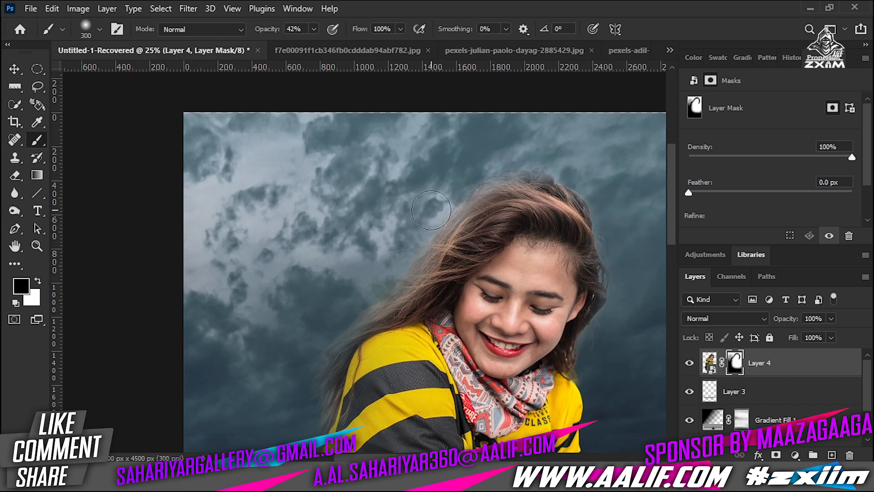
Step: Add a Brightness/Contrast adjustment clipped to Layer 4 with brightness -84 and contrast 19
{"action": "scroll", "coordinate": [503, 298], "scroll_direction": "down", "scroll_amount": 3}
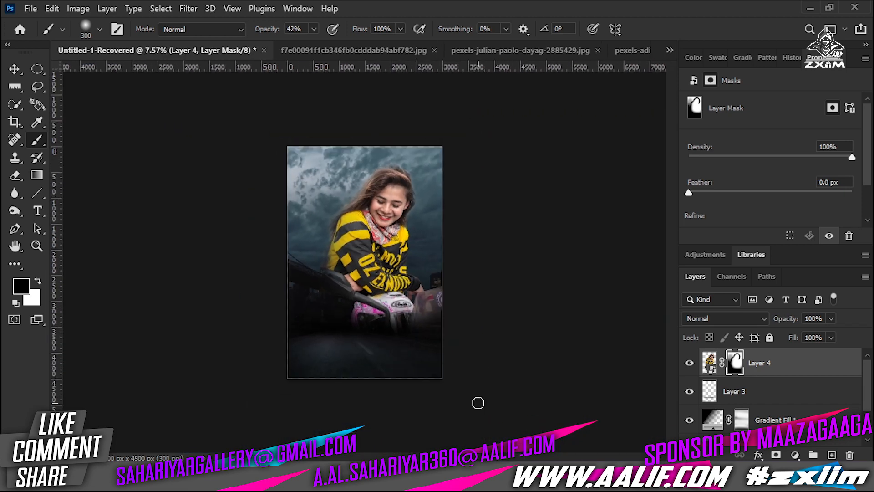
{"action": "scroll", "coordinate": [383, 261], "scroll_direction": "up", "scroll_amount": 1}
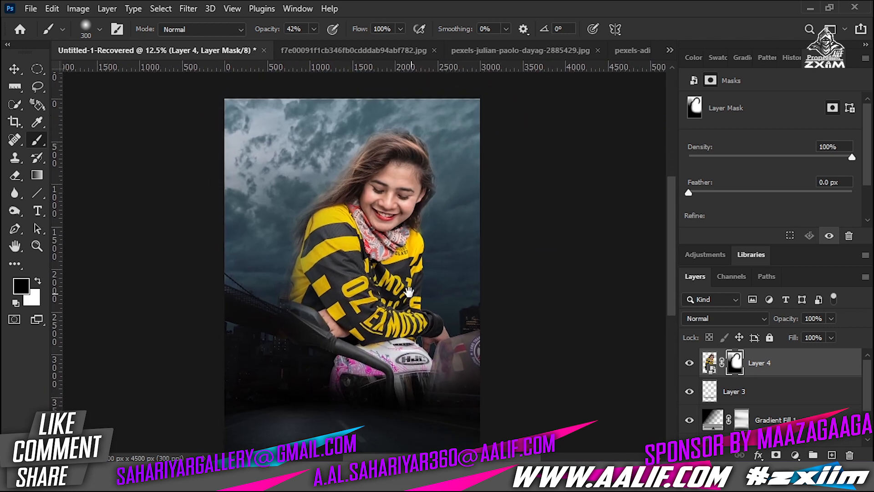
{"action": "left_click", "coordinate": [797, 455]}
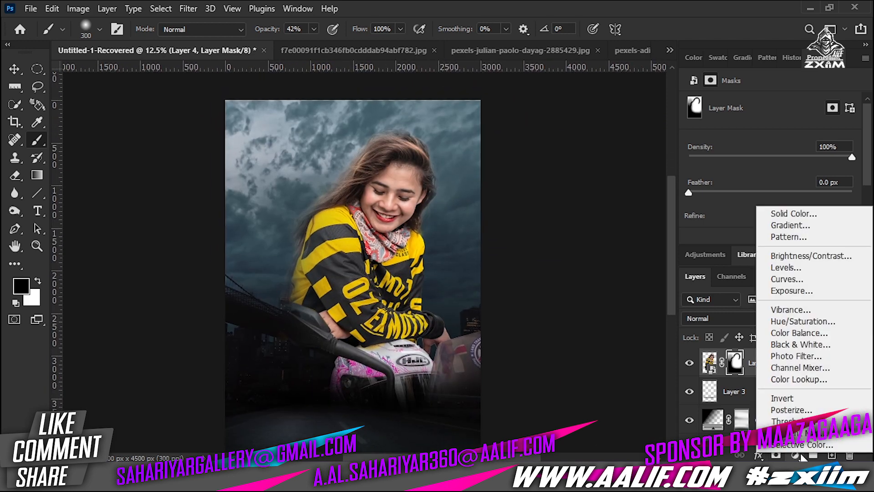
{"action": "left_click", "coordinate": [795, 201]}
{"action": "left_click_drag", "start_coordinate": [770, 141], "coordinate": [725, 140]}
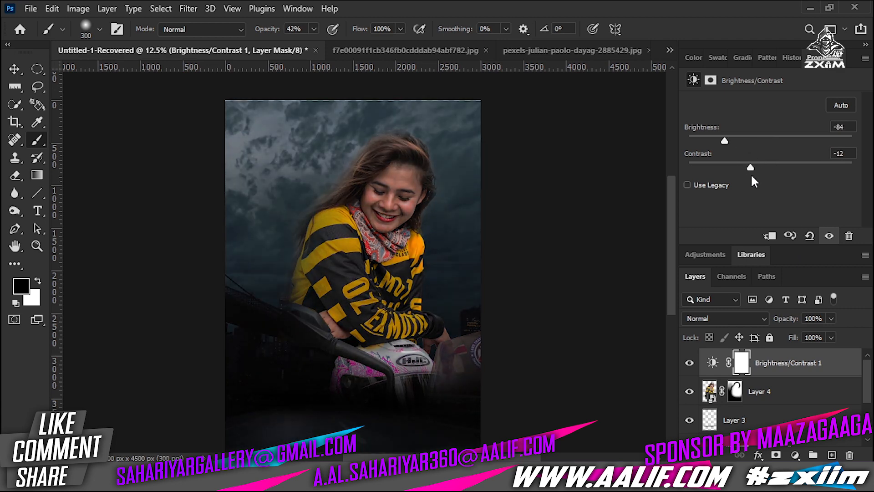
{"action": "left_click", "coordinate": [770, 235]}
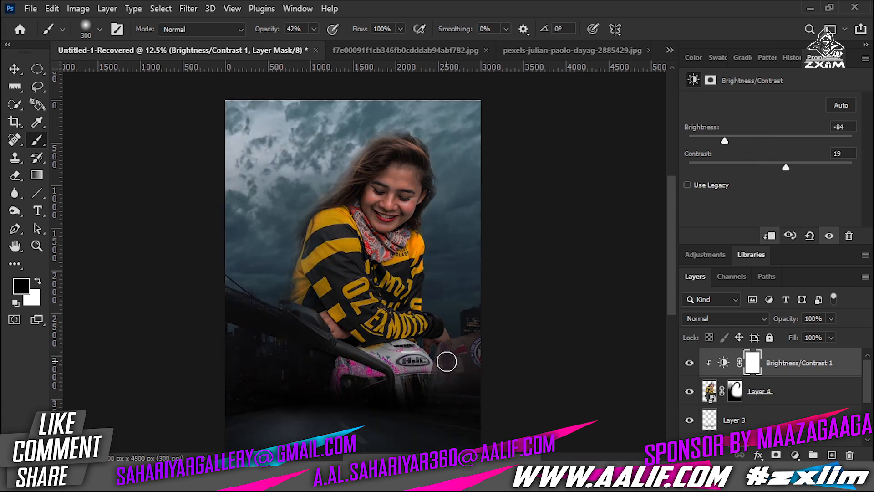
Step: Enlarge the brush to 900 and paint black on the Brightness/Contrast 1 mask over the woman's face and jersey
{"action": "key", "text": "ctrl+minus"}
{"action": "key", "text": "ctrl+minus"}
{"action": "key", "text": "ctrl+plus"}
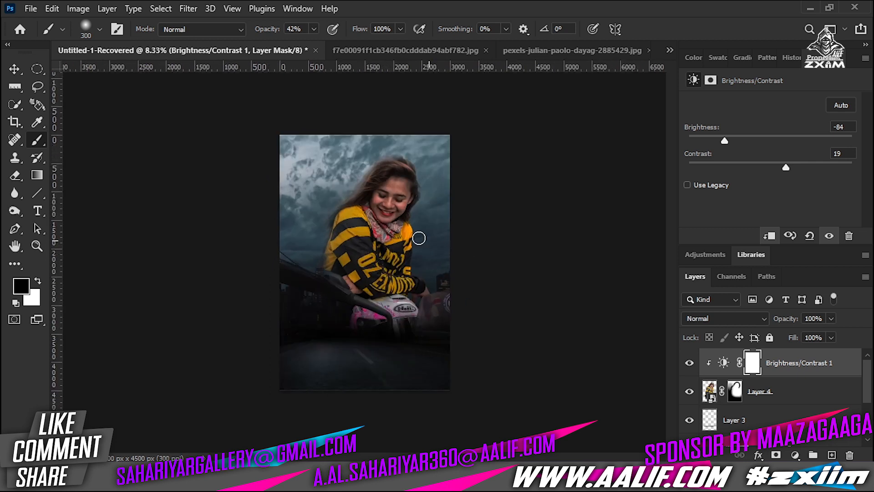
{"action": "key", "text": "bracketright"}
{"action": "mouse_move", "coordinate": [380, 183]}
{"action": "left_mouse_down"}
{"action": "mouse_move", "coordinate": [379, 220]}
{"action": "mouse_move", "coordinate": [381, 212]}
{"action": "mouse_move", "coordinate": [364, 225]}
{"action": "mouse_move", "coordinate": [356, 256]}
{"action": "mouse_move", "coordinate": [372, 239]}
{"action": "mouse_move", "coordinate": [392, 255]}
{"action": "mouse_move", "coordinate": [390, 275]}
{"action": "mouse_move", "coordinate": [365, 278]}
{"action": "mouse_move", "coordinate": [350, 261]}
{"action": "mouse_move", "coordinate": [396, 183]}
{"action": "mouse_move", "coordinate": [351, 246]}
{"action": "left_mouse_up"}
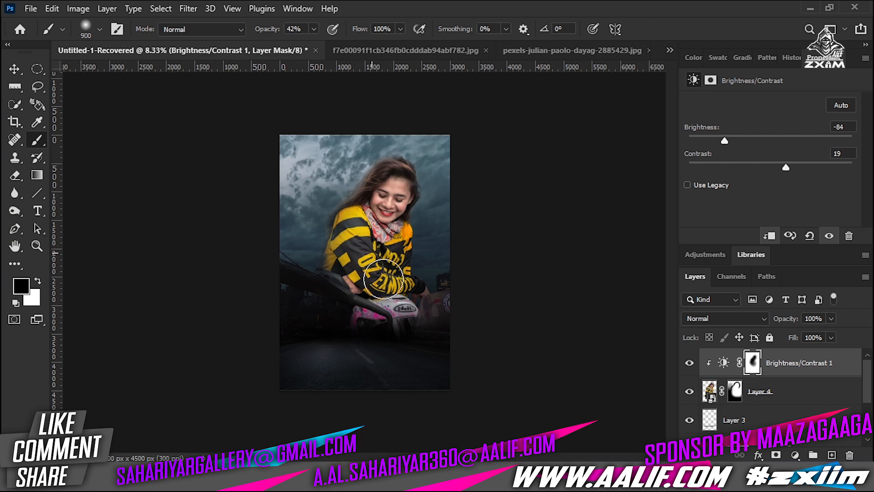
Step: Add a Hue/Saturation adjustment clipped to the woman's layer with hue +1, saturation -49 and lightness -11
{"action": "left_click", "coordinate": [378, 237], "text": "ctrl"}
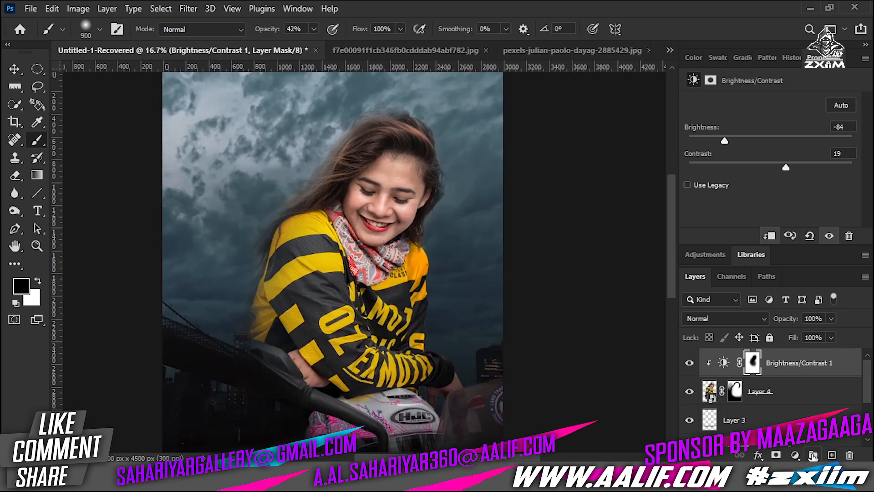
{"action": "left_click", "coordinate": [795, 455]}
{"action": "left_click", "coordinate": [785, 324]}
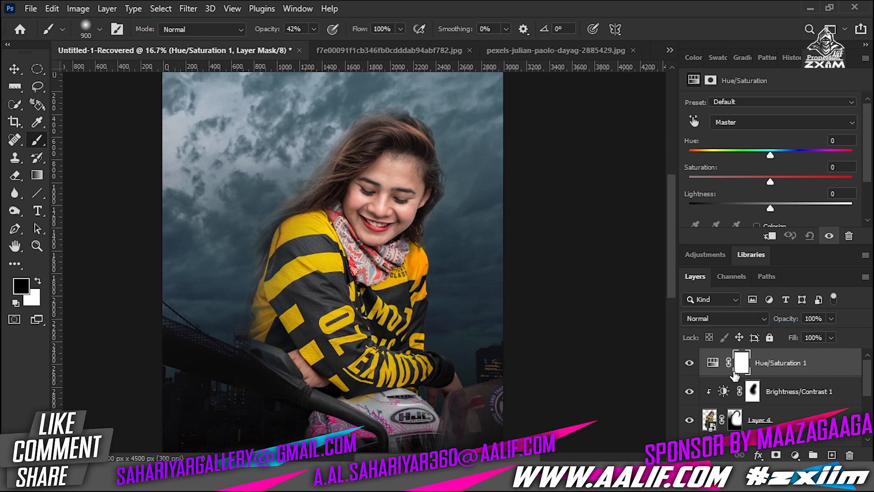
{"action": "left_click", "coordinate": [770, 236]}
{"action": "left_click_drag", "start_coordinate": [770, 182], "coordinate": [722, 181]}
{"action": "left_click_drag", "start_coordinate": [779, 156], "coordinate": [774, 156]}
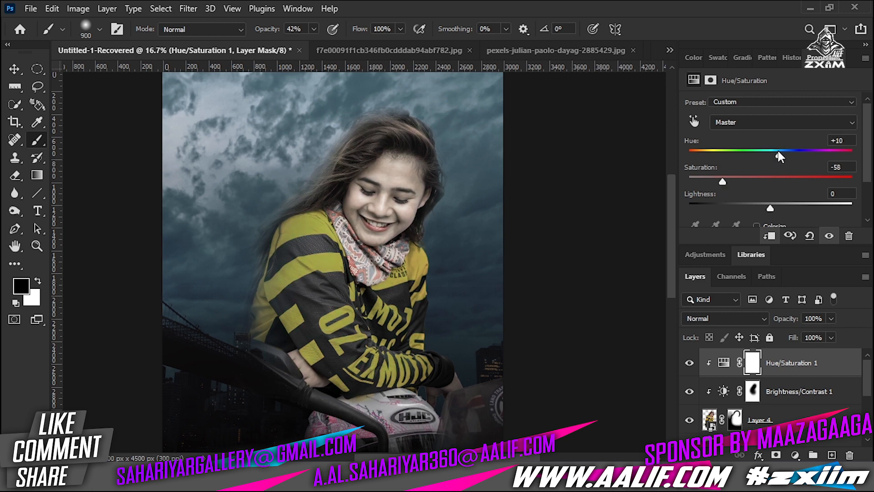
{"action": "mouse_move", "coordinate": [770, 209]}
{"action": "left_mouse_down"}
{"action": "mouse_move", "coordinate": [752, 210]}
{"action": "mouse_move", "coordinate": [765, 210]}
{"action": "left_mouse_up"}
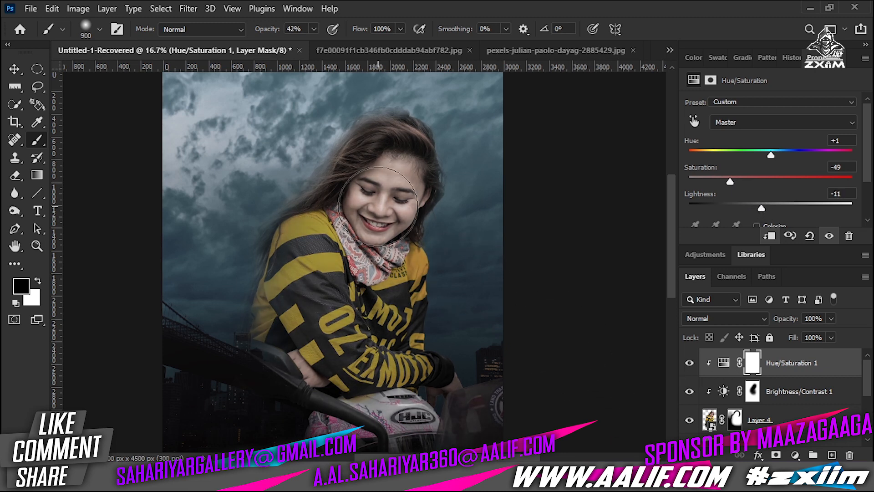
Step: Paint black on the Hue/Saturation 1 mask over the woman's face with a size 1300 brush at 100% opacity
{"action": "scroll", "coordinate": [390, 334], "scroll_direction": "down", "scroll_amount": 5}
{"action": "scroll", "coordinate": [365, 272], "scroll_direction": "up", "scroll_amount": 4}
{"action": "scroll", "coordinate": [366, 276], "scroll_direction": "down", "scroll_amount": 3}
{"action": "scroll", "coordinate": [366, 280], "scroll_direction": "down", "scroll_amount": 2}
{"action": "scroll", "coordinate": [366, 280], "scroll_direction": "up", "scroll_amount": 1}
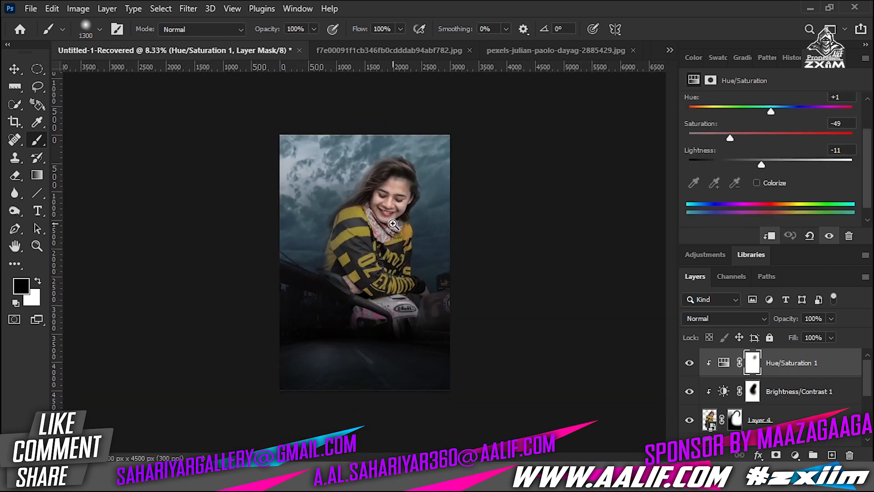
Step: Add a Curves adjustment on top of the layers and pull the RGB curve down to darken the whole composite
{"action": "scroll", "coordinate": [382, 225], "scroll_direction": "up", "scroll_amount": 1}
{"action": "left_click", "coordinate": [794, 455]}
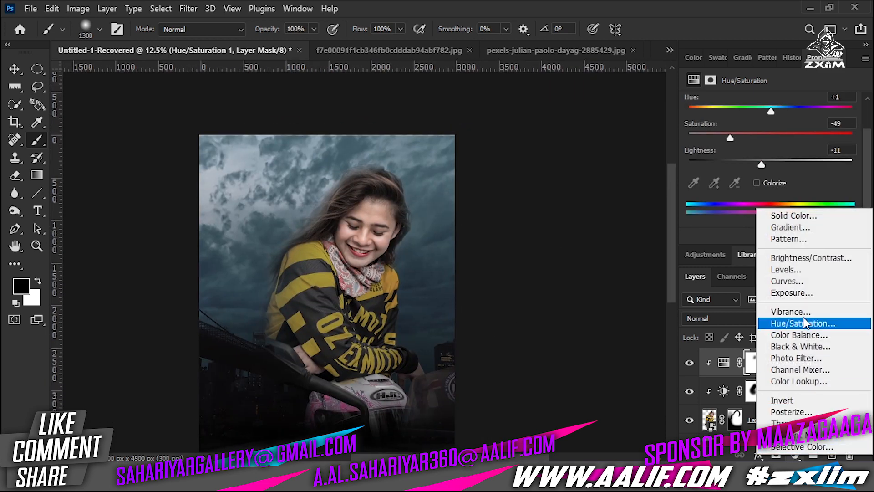
{"action": "left_click", "coordinate": [792, 281]}
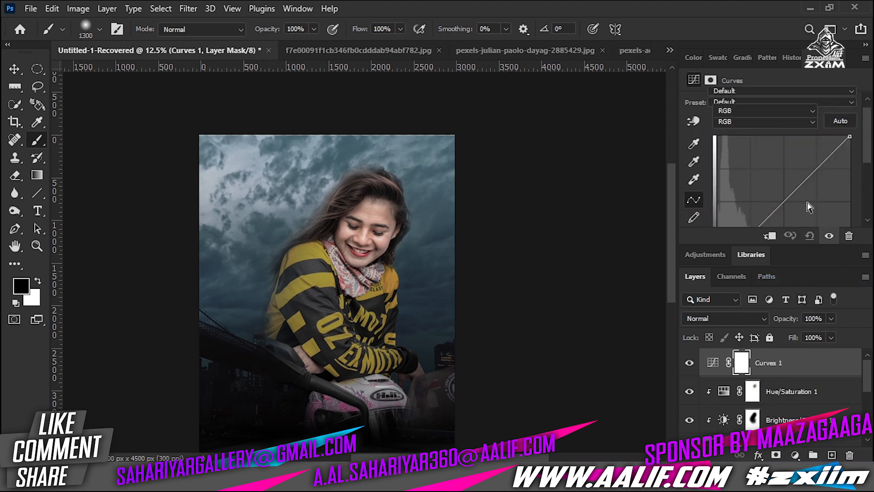
{"action": "scroll", "coordinate": [809, 207], "scroll_direction": "down", "scroll_amount": 1}
{"action": "left_click_drag", "start_coordinate": [790, 164], "coordinate": [793, 182]}
{"action": "key", "text": "Return"}
{"action": "left_click", "coordinate": [14, 68]}
{"action": "left_click", "coordinate": [135, 258]}
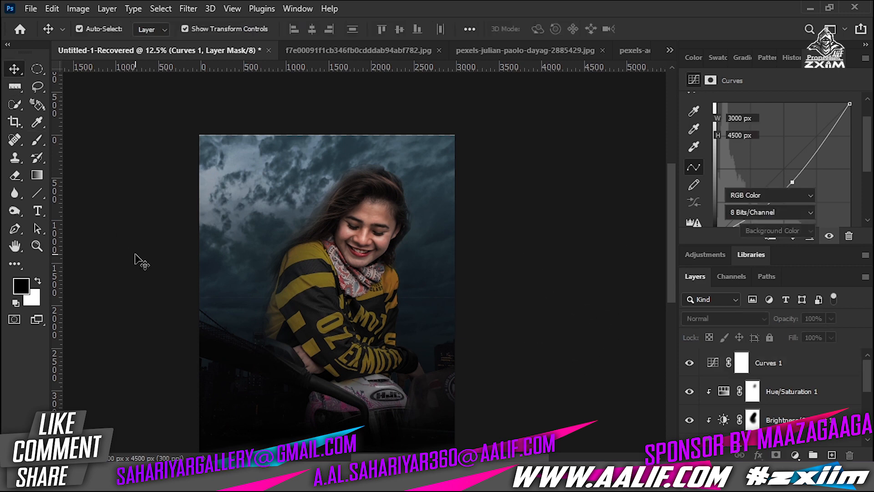
Step: Add a Hue/Saturation adjustment above Layer 1 with hue +23, saturation -12 and lightness -17
{"action": "scroll", "coordinate": [211, 290], "scroll_direction": "down", "scroll_amount": 3}
{"action": "scroll", "coordinate": [395, 305], "scroll_direction": "up", "scroll_amount": 3}
{"action": "left_click_drag", "start_coordinate": [361, 269], "coordinate": [381, 284]}
{"action": "left_click", "coordinate": [461, 213]}
{"action": "scroll", "coordinate": [477, 261], "scroll_direction": "down", "scroll_amount": 3}
{"action": "scroll", "coordinate": [770, 401], "scroll_direction": "down", "scroll_amount": 2}
{"action": "left_click", "coordinate": [765, 404]}
{"action": "key", "text": "w"}
{"action": "left_click", "coordinate": [795, 455]}
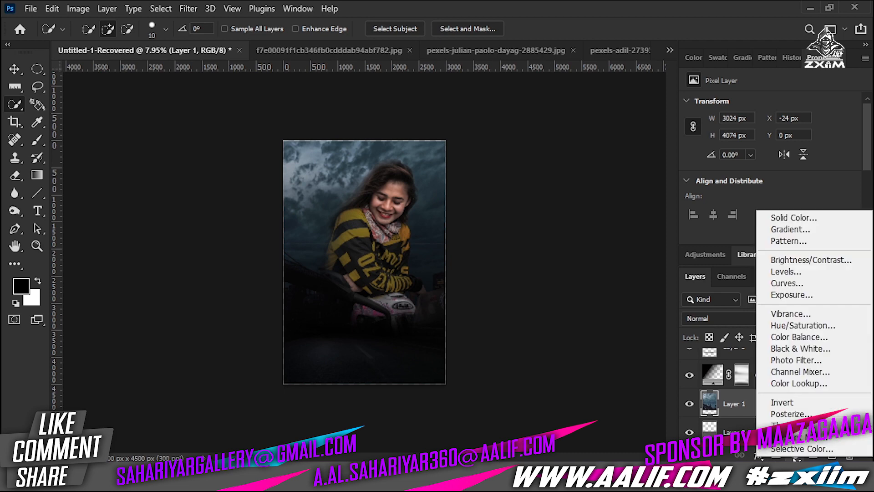
{"action": "left_click", "coordinate": [804, 326]}
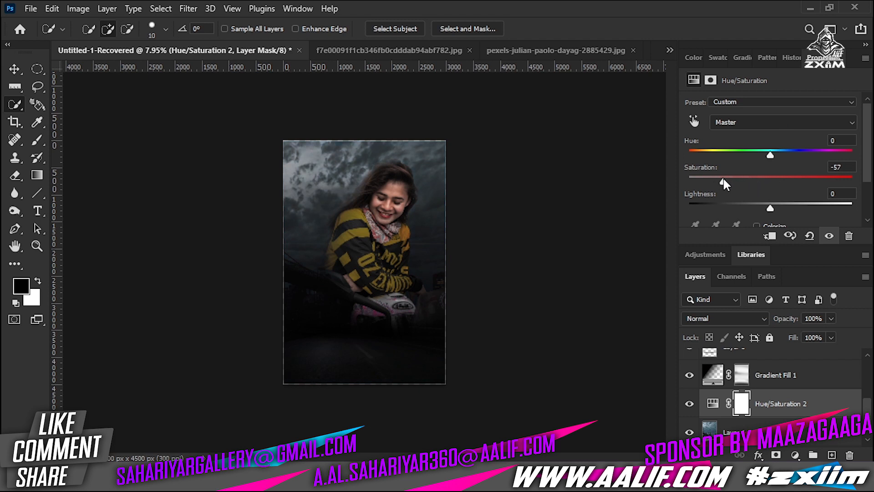
{"action": "mouse_move", "coordinate": [788, 160]}
{"action": "left_mouse_down"}
{"action": "mouse_move", "coordinate": [848, 163]}
{"action": "mouse_move", "coordinate": [792, 166]}
{"action": "left_mouse_up"}
{"action": "left_click_drag", "start_coordinate": [768, 204], "coordinate": [761, 180]}
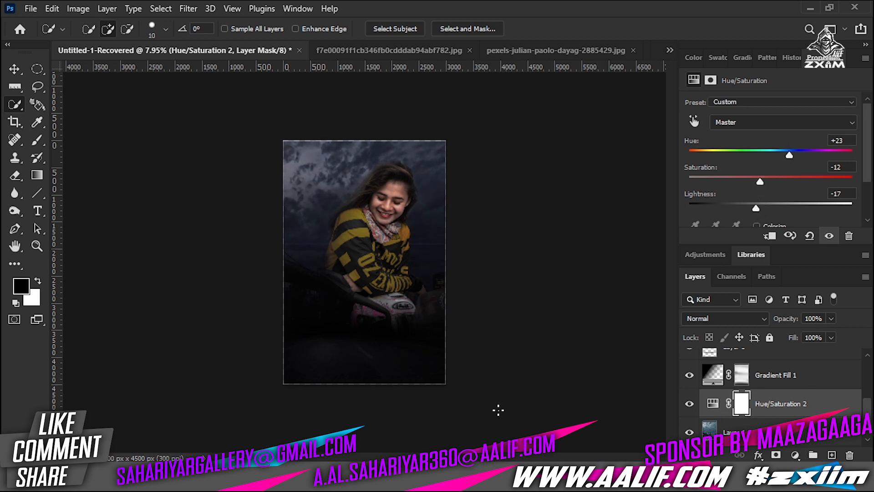
Step: Clip the Hue/Saturation 2 adjustment to Layer 1, comparing the result with the unclipped version
{"action": "left_click", "coordinate": [739, 415], "text": "alt"}
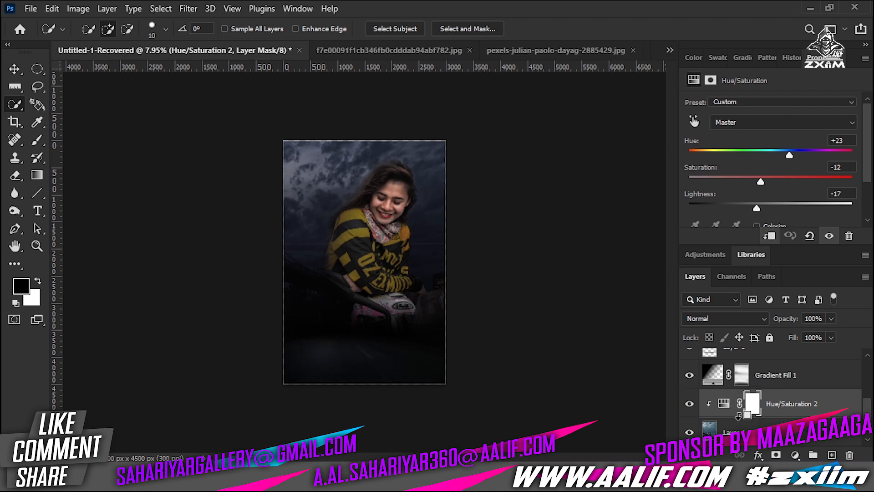
{"action": "left_click", "coordinate": [748, 419], "text": "alt"}
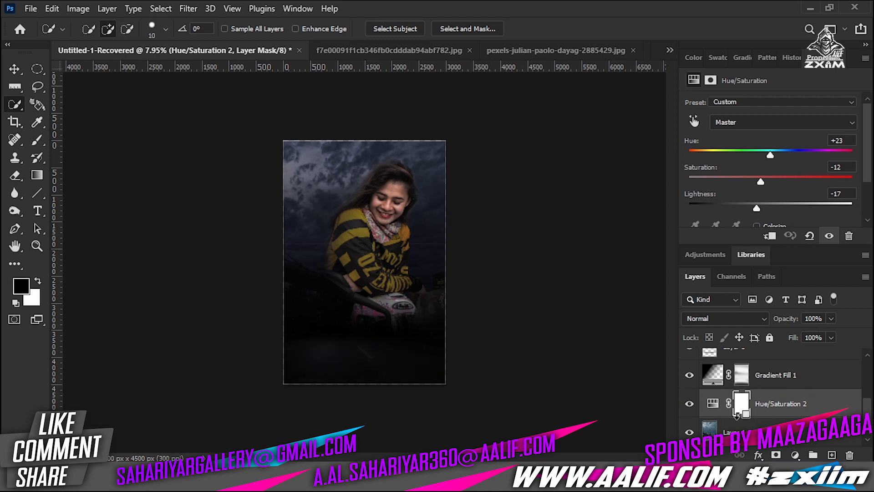
{"action": "left_click", "coordinate": [736, 414], "text": "alt"}
{"action": "scroll", "coordinate": [335, 292], "scroll_direction": "up", "scroll_amount": 4}
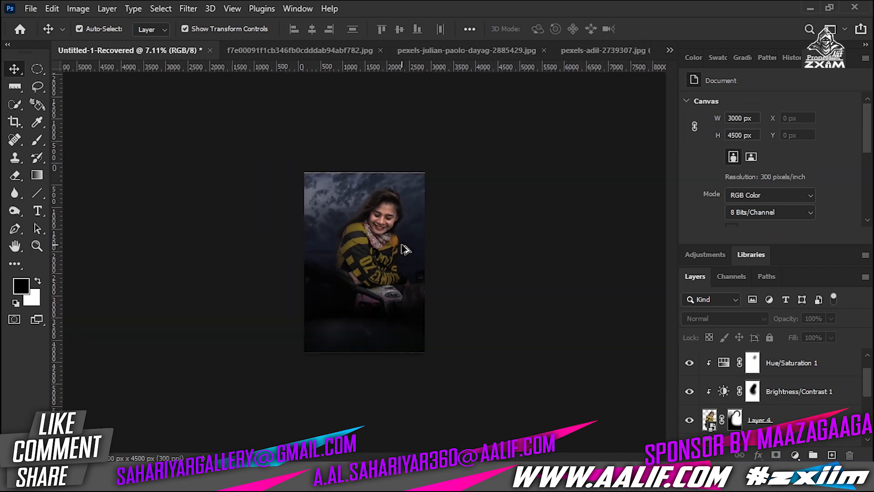
{"action": "scroll", "coordinate": [457, 216], "scroll_direction": "up", "scroll_amount": 3}
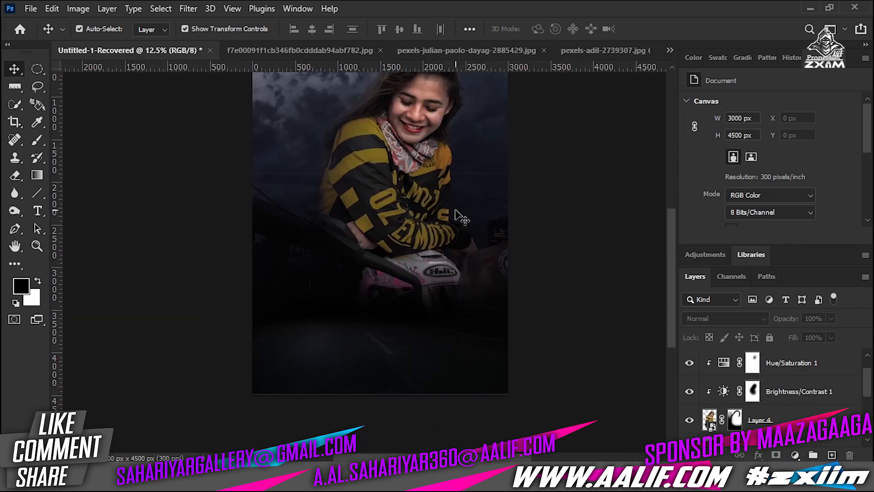
Step: In the photo of the helmeted motorcycle rider, unlock the Background layer and remove the photo's background
{"action": "left_click", "coordinate": [300, 50]}
{"action": "scroll", "coordinate": [445, 336], "scroll_direction": "down", "scroll_amount": 3}
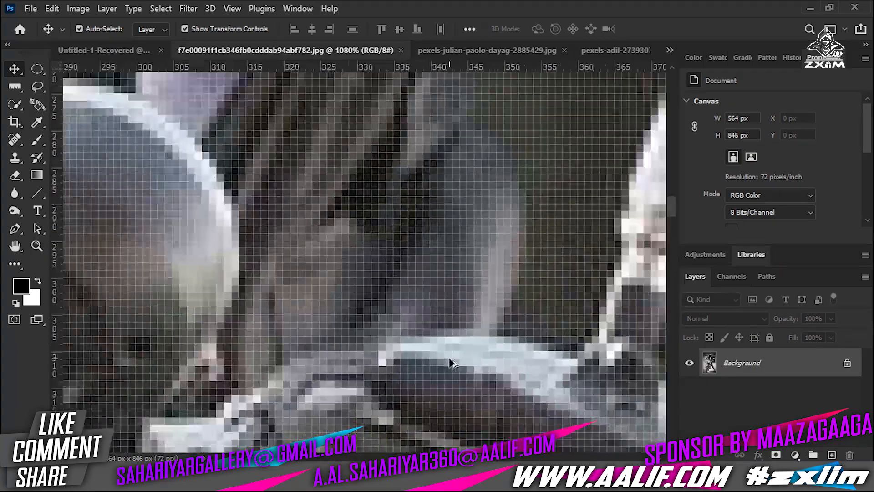
{"action": "scroll", "coordinate": [450, 363], "scroll_direction": "down", "scroll_amount": 8}
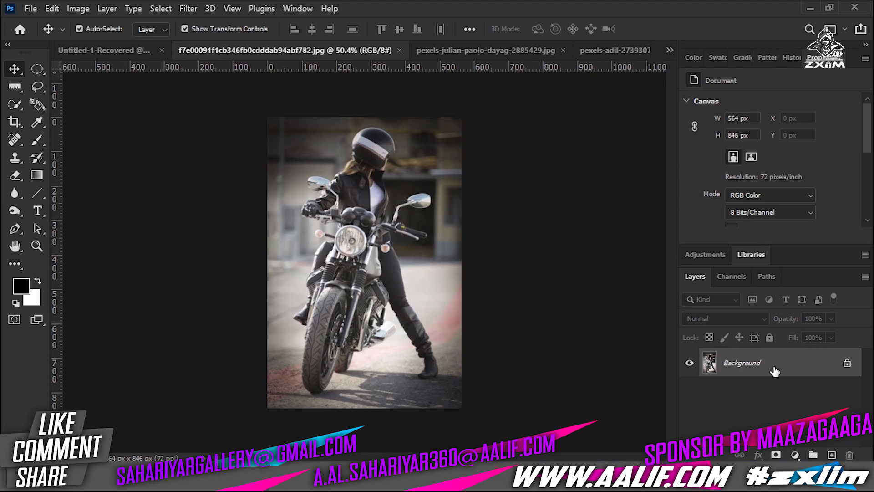
{"action": "double_click", "coordinate": [777, 373]}
{"action": "scroll", "coordinate": [780, 204], "scroll_direction": "down", "scroll_amount": 2}
{"action": "left_click", "coordinate": [758, 182]}
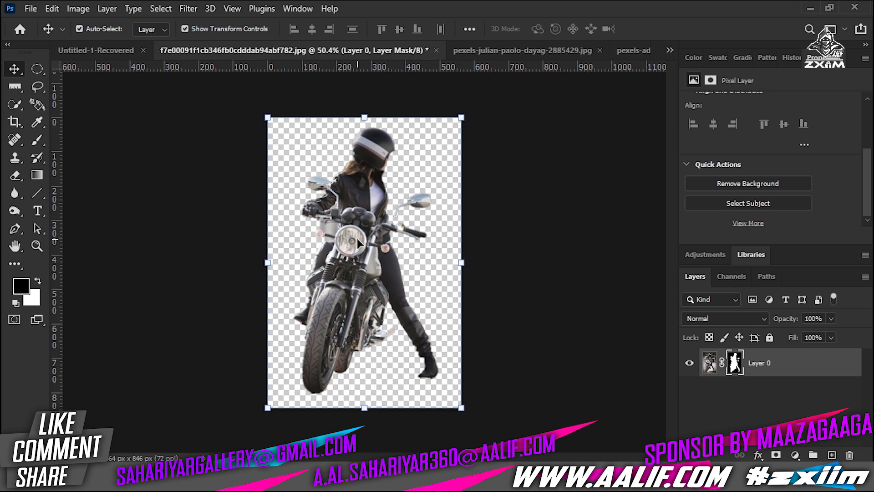
Step: Bring the cut-out helmeted rider into the composite and convert the new layer to a smart object
{"action": "left_click_drag", "start_coordinate": [357, 239], "coordinate": [124, 56]}
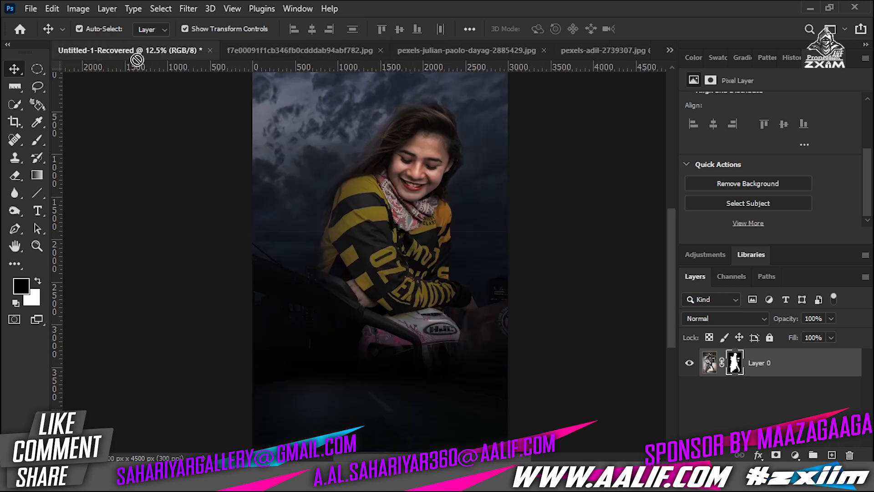
{"action": "left_click_drag", "start_coordinate": [351, 179], "coordinate": [351, 180]}
{"action": "left_click_drag", "start_coordinate": [361, 211], "coordinate": [331, 368]}
{"action": "right_click", "coordinate": [791, 363]}
{"action": "left_click", "coordinate": [637, 189]}
Step: Scale the helmeted rider on Layer 5 to about 1012 by 1845 px on the road
{"action": "left_click_drag", "start_coordinate": [356, 332], "coordinate": [398, 239]}
{"action": "key", "text": "Return"}
{"action": "left_click_drag", "start_coordinate": [353, 338], "coordinate": [344, 318]}
{"action": "scroll", "coordinate": [343, 326], "scroll_direction": "up", "scroll_amount": 2}
{"action": "scroll", "coordinate": [354, 321], "scroll_direction": "down", "scroll_amount": 2}
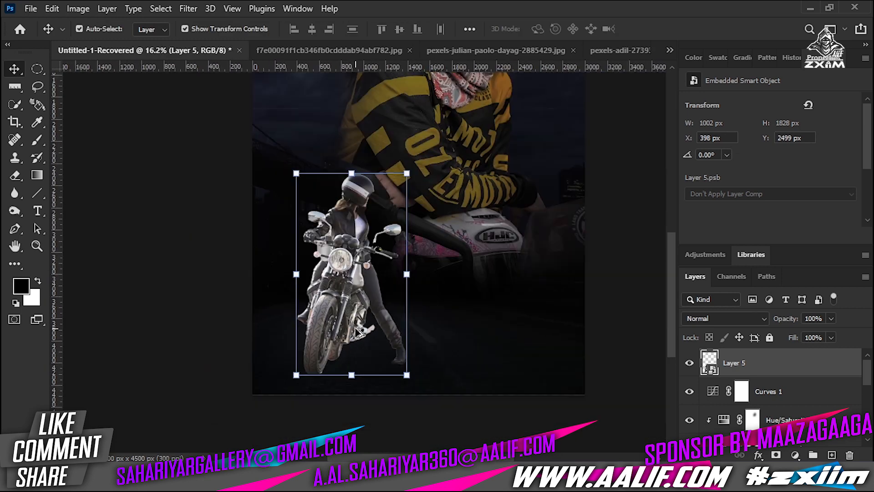
{"action": "mouse_move", "coordinate": [405, 170]}
{"action": "left_mouse_down"}
{"action": "mouse_move", "coordinate": [415, 156]}
{"action": "mouse_move", "coordinate": [407, 169]}
{"action": "left_mouse_up"}
{"action": "key", "text": "Return"}
Step: Move the rider up to about X 373 px, Y 2250 px and add a layer mask to Layer 5
{"action": "left_click_drag", "start_coordinate": [340, 279], "coordinate": [337, 254]}
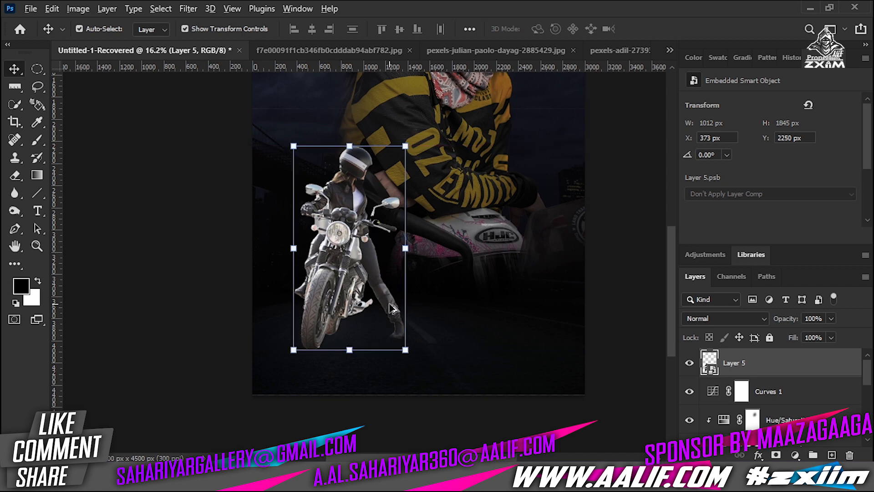
{"action": "left_click_drag", "start_coordinate": [393, 308], "coordinate": [312, 341]}
{"action": "left_click", "coordinate": [313, 341]}
{"action": "left_click", "coordinate": [776, 455]}
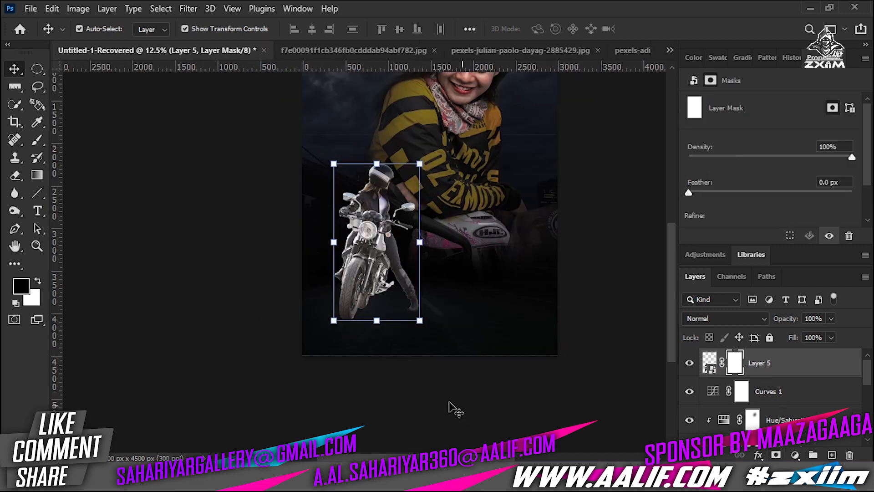
Step: Paint black on Layer 5's mask to fade the front wheel and rider's foot into the road, refining with a 200 px brush
{"action": "key", "text": "b"}
{"action": "mouse_move", "coordinate": [416, 365]}
{"action": "left_mouse_down"}
{"action": "mouse_move", "coordinate": [379, 342]}
{"action": "mouse_move", "coordinate": [372, 347]}
{"action": "mouse_move", "coordinate": [400, 339]}
{"action": "left_mouse_up"}
{"action": "left_click", "coordinate": [397, 339], "text": "ctrl"}
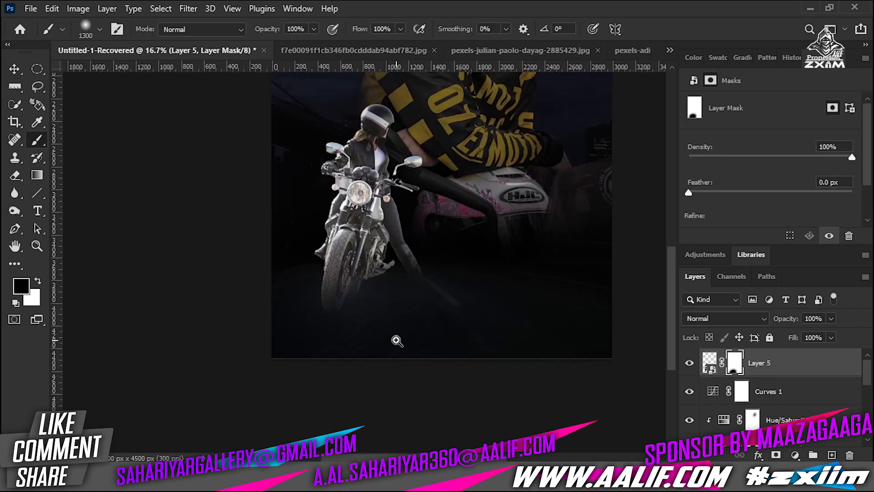
{"action": "left_click", "coordinate": [396, 339], "text": "ctrl"}
{"action": "left_click", "coordinate": [396, 339], "text": "ctrl"}
{"action": "key", "text": "bracketleft"}
{"action": "key", "text": "bracketleft"}
{"action": "key", "text": "bracketleft"}
{"action": "key", "text": "bracketleft"}
{"action": "key", "text": "bracketleft"}
{"action": "key", "text": "bracketleft"}
{"action": "key", "text": "bracketleft"}
{"action": "key", "text": "bracketleft"}
{"action": "key", "text": "bracketleft"}
{"action": "key", "text": "bracketleft"}
{"action": "key", "text": "bracketleft"}
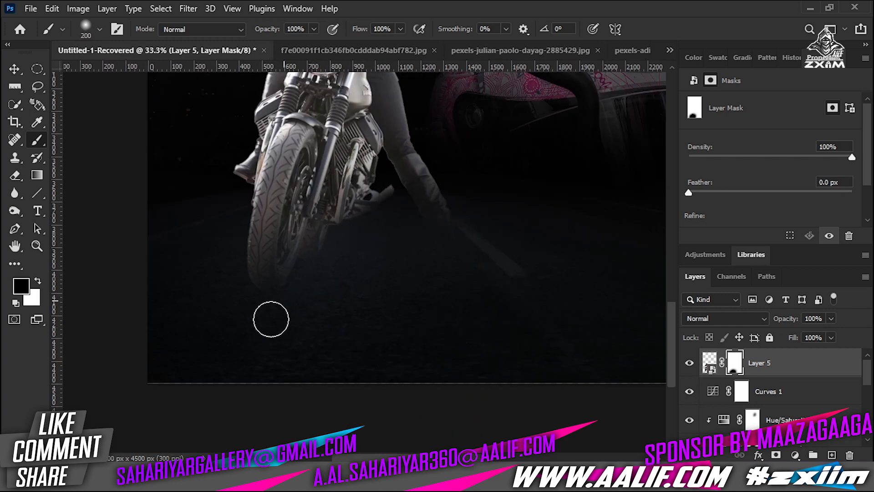
{"action": "left_click_drag", "start_coordinate": [466, 246], "coordinate": [371, 328]}
{"action": "scroll", "coordinate": [424, 333], "scroll_direction": "down", "scroll_amount": 5}
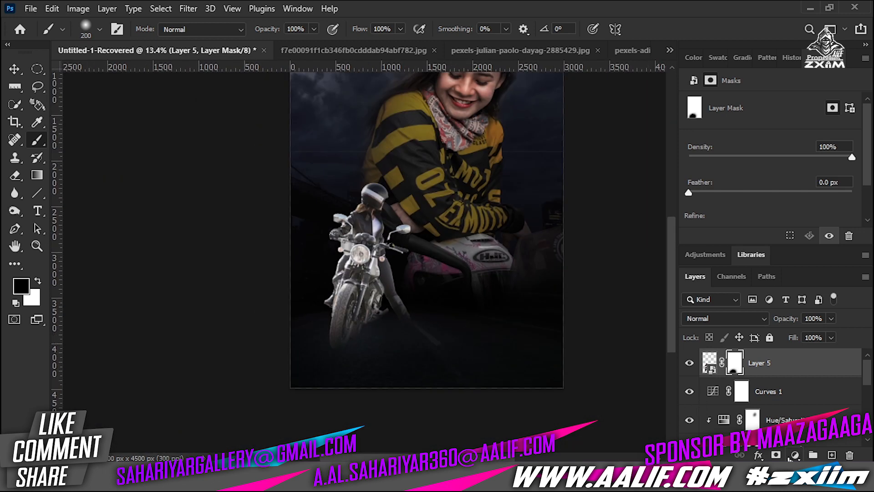
Step: Add a Brightness/Contrast adjustment with Brightness -150 and Contrast 100, clipped to the rider on Layer 5
{"action": "left_click", "coordinate": [797, 455]}
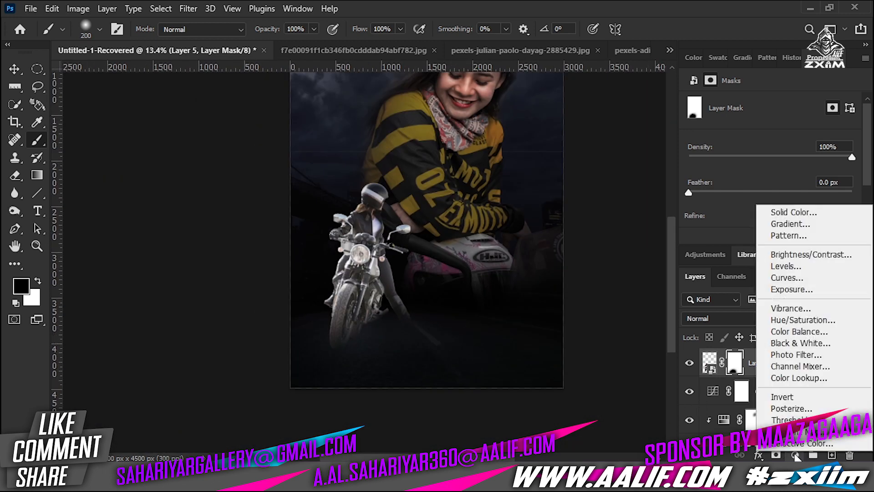
{"action": "left_click", "coordinate": [804, 255]}
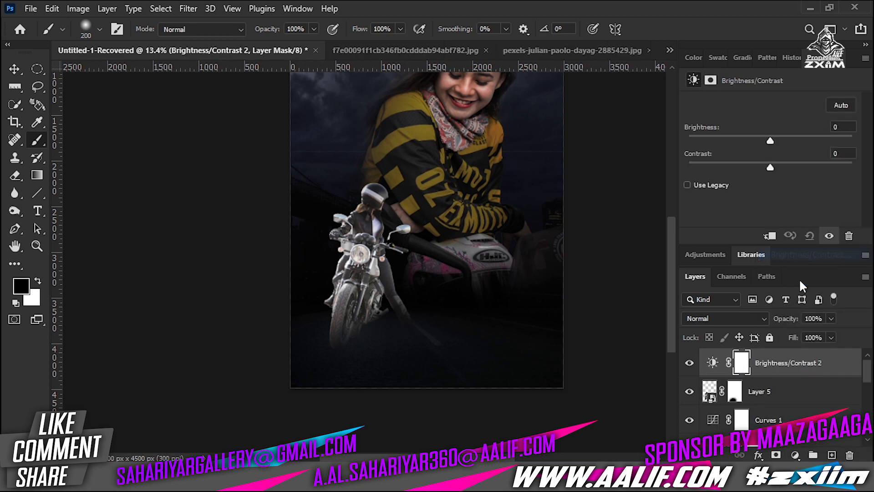
{"action": "left_click_drag", "start_coordinate": [747, 135], "coordinate": [700, 139]}
{"action": "left_click_drag", "start_coordinate": [737, 170], "coordinate": [807, 170]}
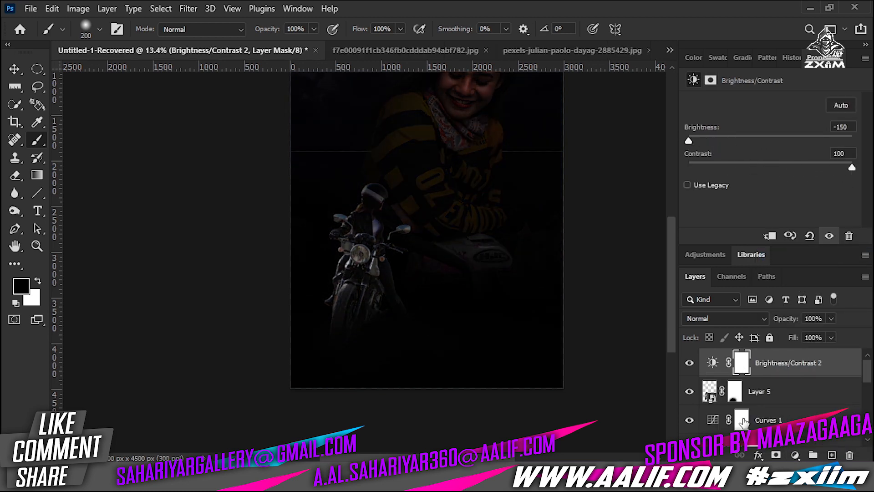
{"action": "key", "text": "ctrl+alt+g"}
{"action": "scroll", "coordinate": [368, 245], "scroll_direction": "up", "scroll_amount": 3}
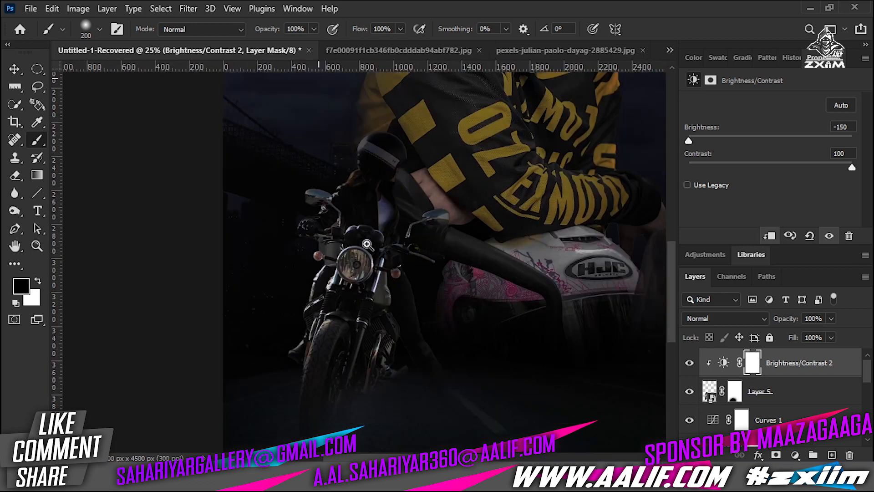
{"action": "scroll", "coordinate": [369, 287], "scroll_direction": "down", "scroll_amount": 4}
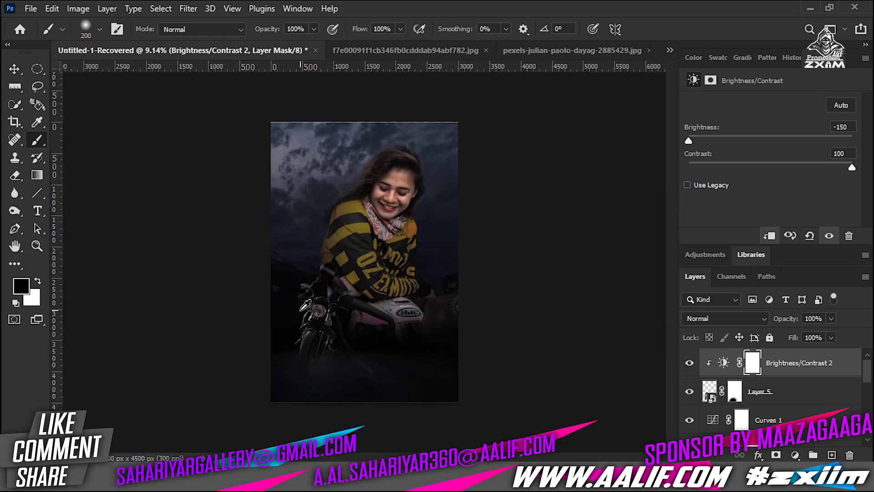
Step: Paint black at 66% opacity on the Brightness/Contrast 2 mask to bring back highlights along the helmet's edge, using a 35–40 px brush
{"action": "scroll", "coordinate": [306, 293], "scroll_direction": "up", "scroll_amount": 5}
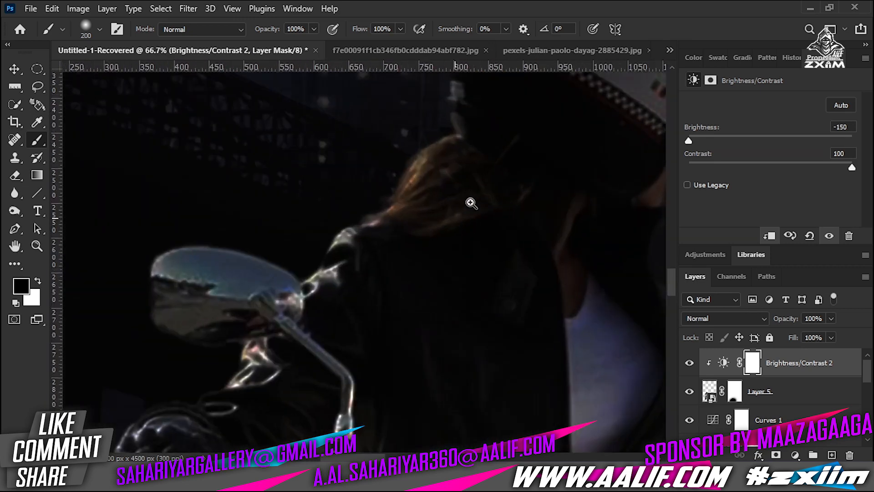
{"action": "scroll", "coordinate": [470, 203], "scroll_direction": "up", "scroll_amount": 2}
{"action": "mouse_move", "coordinate": [455, 201]}
{"action": "left_mouse_down"}
{"action": "mouse_move", "coordinate": [406, 365]}
{"action": "mouse_move", "coordinate": [423, 381]}
{"action": "left_mouse_up"}
{"action": "scroll", "coordinate": [441, 322], "scroll_direction": "down", "scroll_amount": 2}
{"action": "key", "text": "bracketleft"}
{"action": "key", "text": "bracketleft"}
{"action": "key", "text": "bracketleft"}
{"action": "key", "text": "bracketleft"}
{"action": "key", "text": "bracketleft"}
{"action": "key", "text": "bracketleft"}
{"action": "key", "text": "bracketleft"}
{"action": "key", "text": "bracketleft"}
{"action": "key", "text": "bracketleft"}
{"action": "key", "text": "bracketleft"}
{"action": "key", "text": "bracketleft"}
{"action": "key", "text": "bracketleft"}
{"action": "key", "text": "bracketleft"}
{"action": "key", "text": "bracketleft"}
{"action": "key", "text": "bracketleft"}
{"action": "key", "text": "bracketleft"}
{"action": "mouse_move", "coordinate": [267, 32]}
{"action": "left_mouse_down"}
{"action": "mouse_move", "coordinate": [257, 39]}
{"action": "mouse_move", "coordinate": [258, 32]}
{"action": "left_mouse_up"}
{"action": "key", "text": "bracketright"}
{"action": "key", "text": "bracketright"}
{"action": "key", "text": "bracketright"}
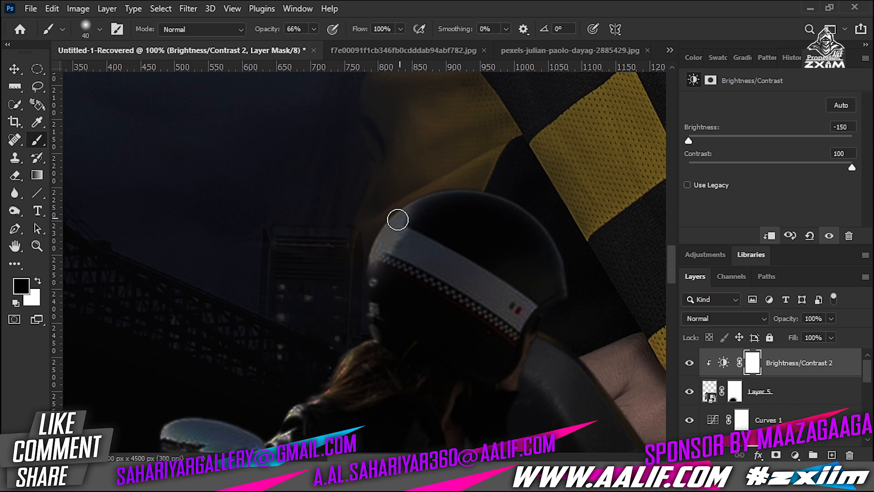
{"action": "left_click_drag", "start_coordinate": [402, 214], "coordinate": [380, 257]}
{"action": "key", "text": "bracketleft"}
{"action": "key", "text": "bracketleft"}
{"action": "key", "text": "bracketleft"}
{"action": "key", "text": "bracketleft"}
{"action": "mouse_move", "coordinate": [419, 203]}
{"action": "left_mouse_down"}
{"action": "mouse_move", "coordinate": [401, 215]}
{"action": "mouse_move", "coordinate": [371, 263]}
{"action": "mouse_move", "coordinate": [372, 304]}
{"action": "left_mouse_up"}
{"action": "mouse_move", "coordinate": [369, 272]}
{"action": "left_mouse_down"}
{"action": "mouse_move", "coordinate": [413, 202]}
{"action": "mouse_move", "coordinate": [428, 195]}
{"action": "mouse_move", "coordinate": [562, 199]}
{"action": "mouse_move", "coordinate": [430, 195]}
{"action": "mouse_move", "coordinate": [372, 265]}
{"action": "mouse_move", "coordinate": [378, 306]}
{"action": "mouse_move", "coordinate": [378, 238]}
{"action": "mouse_move", "coordinate": [320, 291]}
{"action": "left_mouse_up"}
Step: Paint the mask along the rider's shoulder, sleeve, glove and nearby mirror to restore their highlights, reducing the brush to 15 px
{"action": "scroll", "coordinate": [378, 232], "scroll_direction": "down", "scroll_amount": 3}
{"action": "mouse_move", "coordinate": [299, 327]}
{"action": "left_mouse_down"}
{"action": "mouse_move", "coordinate": [300, 302]}
{"action": "mouse_move", "coordinate": [290, 306]}
{"action": "mouse_move", "coordinate": [290, 347]}
{"action": "mouse_move", "coordinate": [286, 332]}
{"action": "mouse_move", "coordinate": [237, 373]}
{"action": "left_mouse_up"}
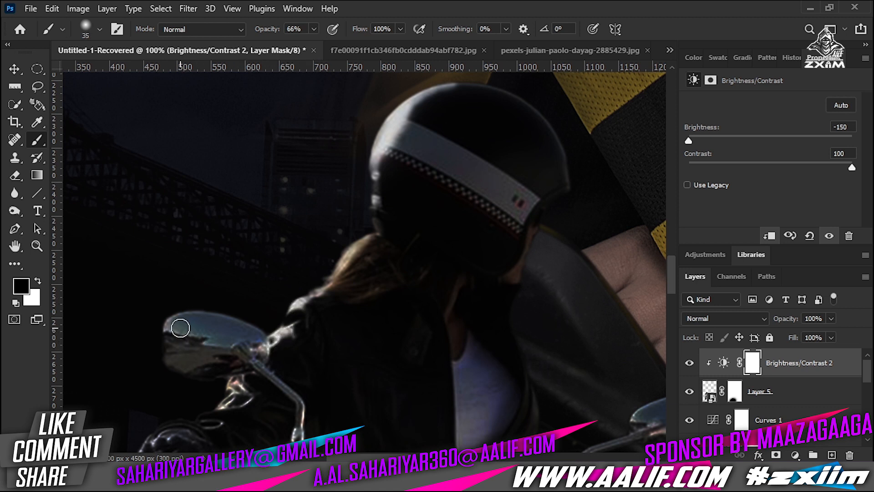
{"action": "key", "text": "bracketleft"}
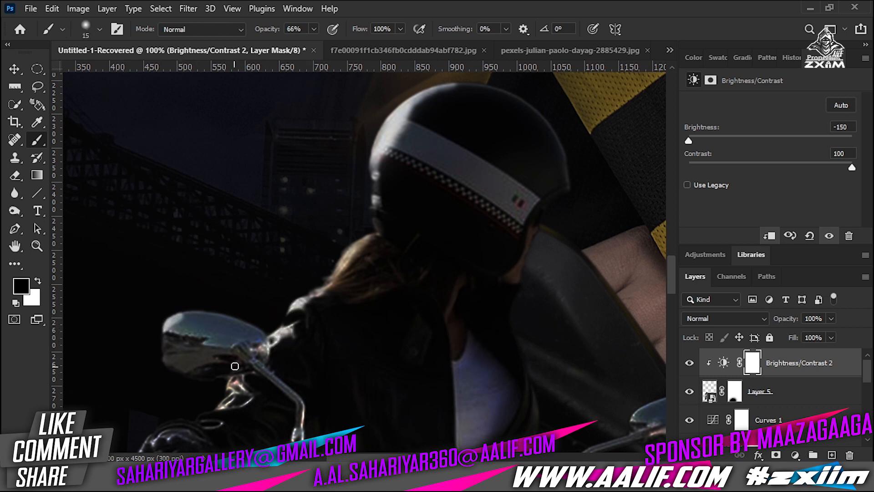
{"action": "mouse_move", "coordinate": [242, 385]}
{"action": "left_mouse_down"}
{"action": "mouse_move", "coordinate": [303, 219]}
{"action": "mouse_move", "coordinate": [322, 240]}
{"action": "mouse_move", "coordinate": [355, 211]}
{"action": "left_mouse_up"}
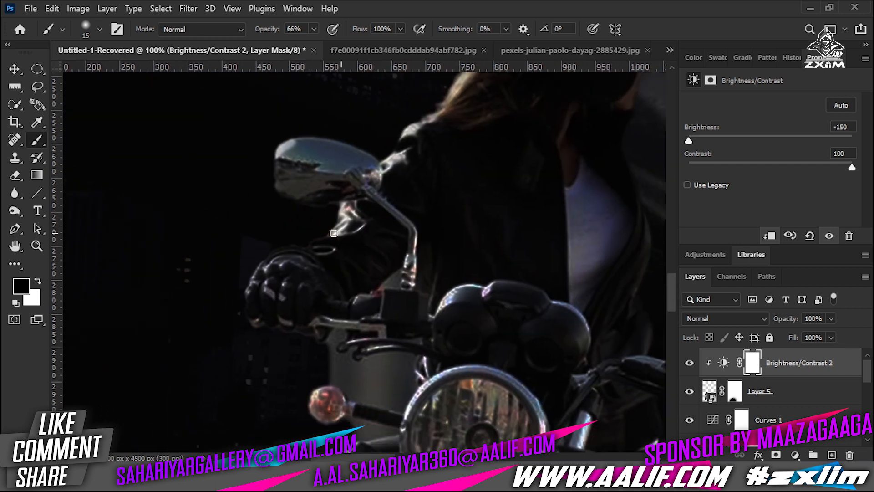
{"action": "left_click_drag", "start_coordinate": [302, 268], "coordinate": [325, 246]}
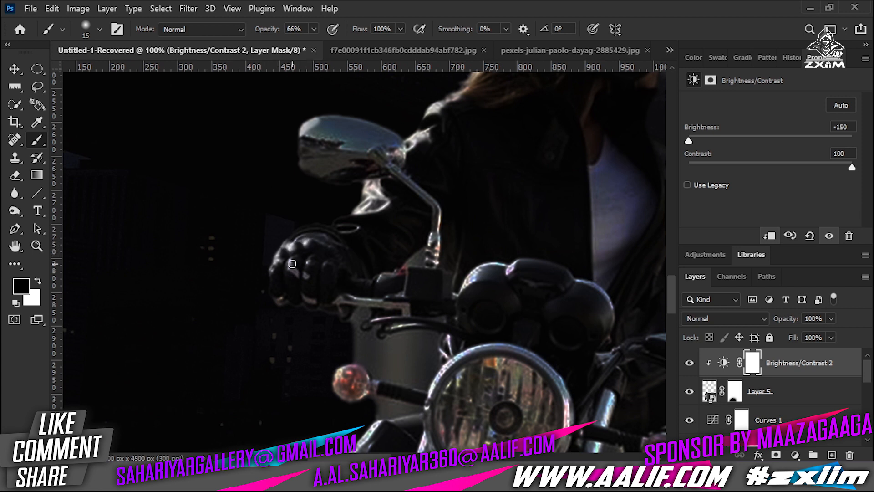
Step: Restore highlights on the handlebar, gauges and headlight rim by painting the adjustment mask with the 15 px brush
{"action": "left_click_drag", "start_coordinate": [449, 302], "coordinate": [424, 324]}
{"action": "mouse_move", "coordinate": [417, 229]}
{"action": "left_mouse_down"}
{"action": "mouse_move", "coordinate": [414, 283]}
{"action": "mouse_move", "coordinate": [458, 288]}
{"action": "mouse_move", "coordinate": [501, 279]}
{"action": "left_mouse_up"}
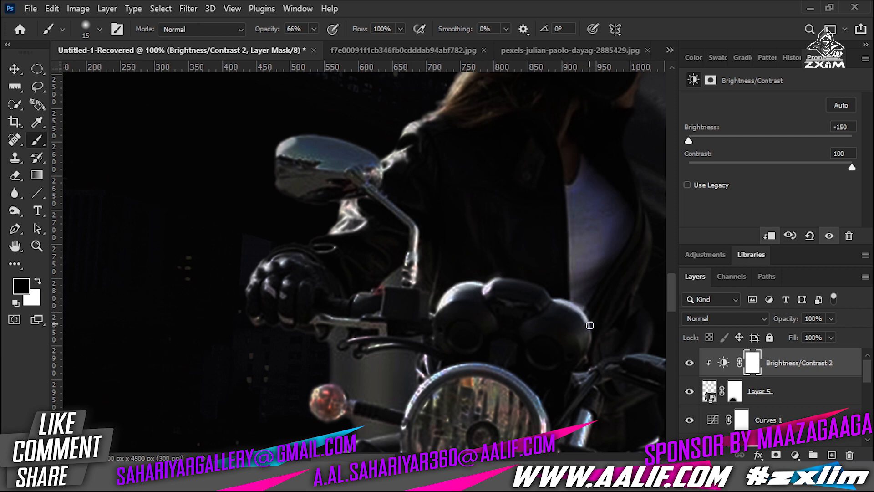
{"action": "left_click_drag", "start_coordinate": [604, 349], "coordinate": [572, 263]}
{"action": "mouse_move", "coordinate": [373, 333]}
{"action": "left_mouse_down"}
{"action": "mouse_move", "coordinate": [396, 291]}
{"action": "mouse_move", "coordinate": [437, 277]}
{"action": "mouse_move", "coordinate": [387, 283]}
{"action": "mouse_move", "coordinate": [335, 244]}
{"action": "mouse_move", "coordinate": [368, 257]}
{"action": "left_mouse_up"}
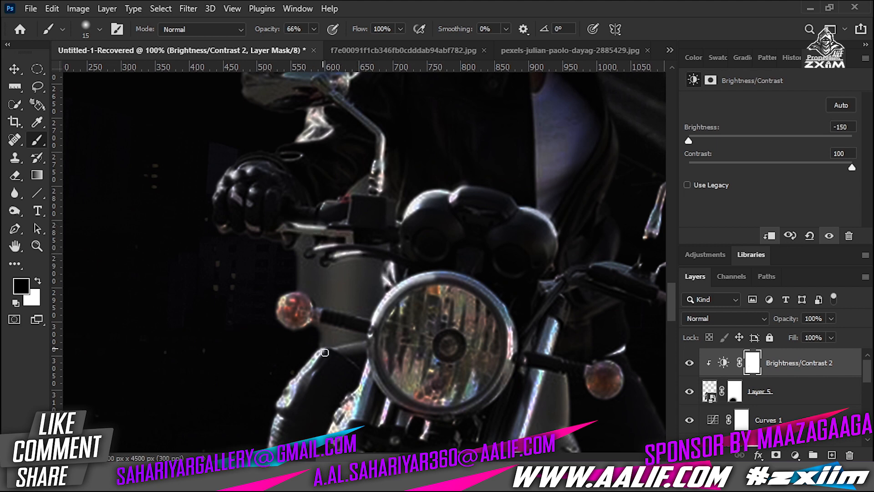
Step: Continue painting the adjustment mask to bring out edge highlights on the rider's leg, engine and front fork
{"action": "scroll", "coordinate": [319, 205], "scroll_direction": "down", "scroll_amount": 5}
{"action": "mouse_move", "coordinate": [307, 183]}
{"action": "left_mouse_down"}
{"action": "mouse_move", "coordinate": [289, 209]}
{"action": "mouse_move", "coordinate": [271, 295]}
{"action": "left_mouse_up"}
{"action": "left_click_drag", "start_coordinate": [305, 190], "coordinate": [329, 162]}
{"action": "mouse_move", "coordinate": [348, 244]}
{"action": "left_mouse_down"}
{"action": "mouse_move", "coordinate": [374, 190]}
{"action": "mouse_move", "coordinate": [337, 259]}
{"action": "left_mouse_up"}
{"action": "scroll", "coordinate": [452, 296], "scroll_direction": "down", "scroll_amount": 1}
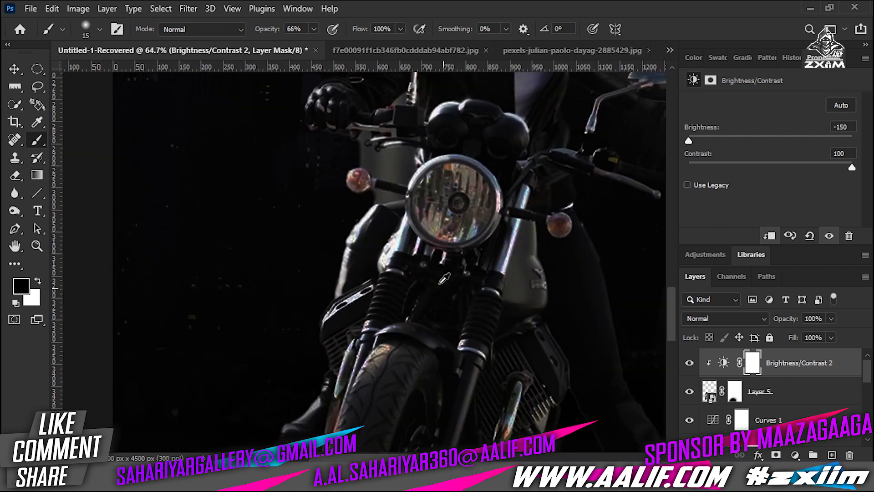
{"action": "left_click_drag", "start_coordinate": [416, 245], "coordinate": [421, 235]}
{"action": "scroll", "coordinate": [440, 262], "scroll_direction": "down", "scroll_amount": 4}
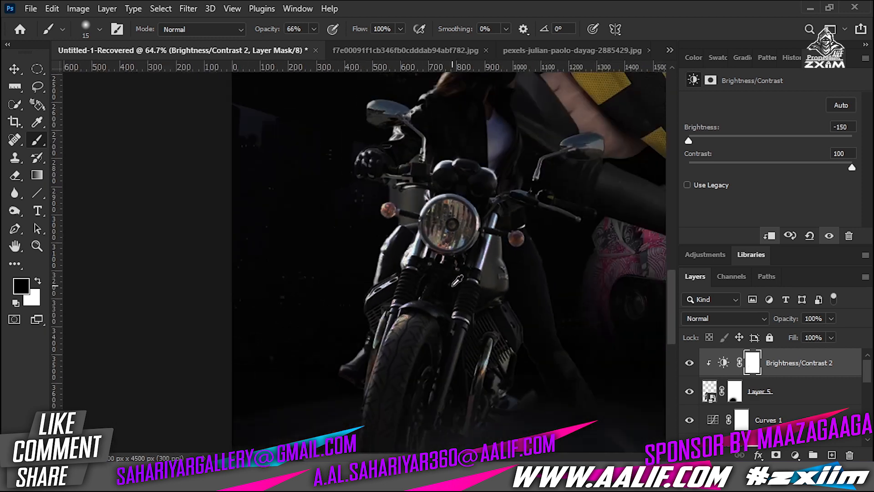
{"action": "scroll", "coordinate": [449, 286], "scroll_direction": "up", "scroll_amount": 4}
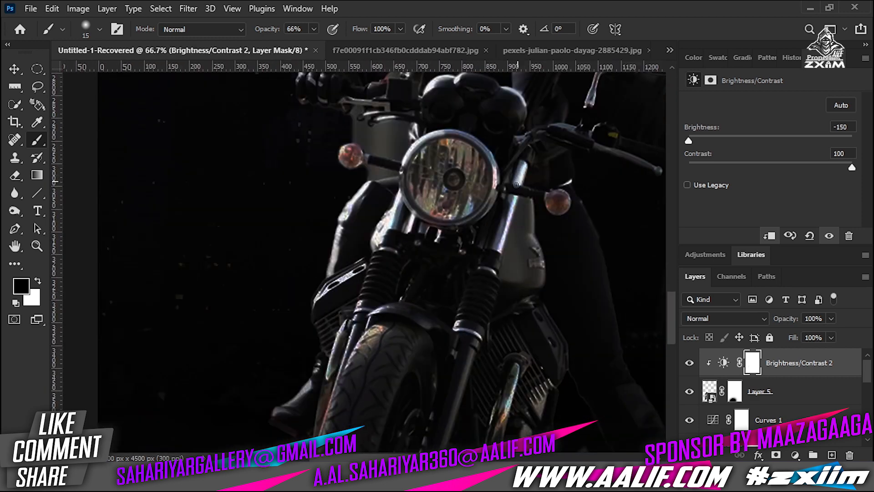
{"action": "mouse_move", "coordinate": [514, 199]}
{"action": "left_mouse_down"}
{"action": "mouse_move", "coordinate": [506, 236]}
{"action": "mouse_move", "coordinate": [457, 301]}
{"action": "mouse_move", "coordinate": [439, 363]}
{"action": "left_mouse_up"}
{"action": "scroll", "coordinate": [469, 379], "scroll_direction": "down", "scroll_amount": 3}
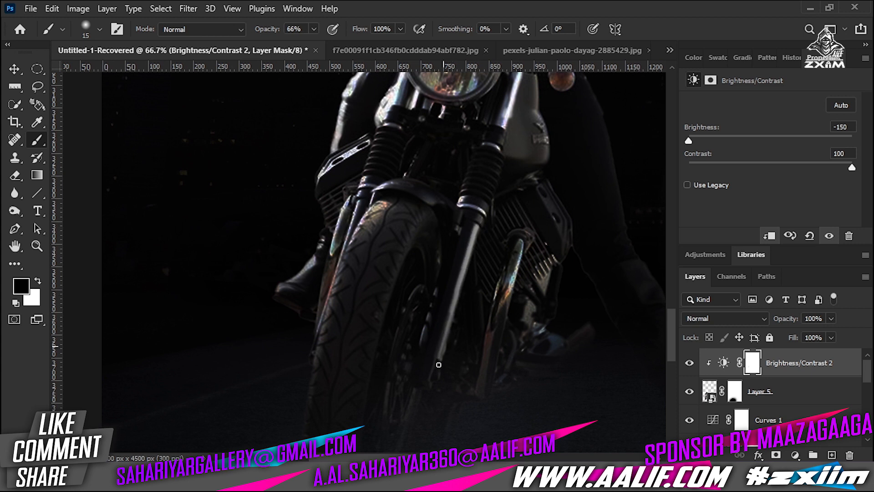
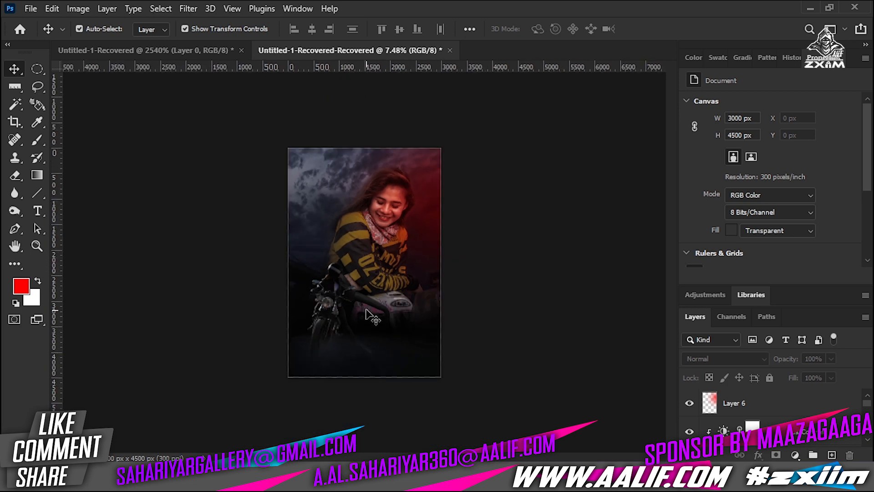
Step: Add a new empty layer above Layer 6 for the motorcycle's headlight glow
{"action": "left_click", "coordinate": [367, 305], "text": "ctrl"}
{"action": "left_click", "coordinate": [367, 305], "text": "ctrl"}
{"action": "left_click", "coordinate": [312, 270], "text": "ctrl"}
{"action": "left_click", "coordinate": [312, 270], "text": "ctrl"}
{"action": "left_click", "coordinate": [311, 270], "text": "ctrl"}
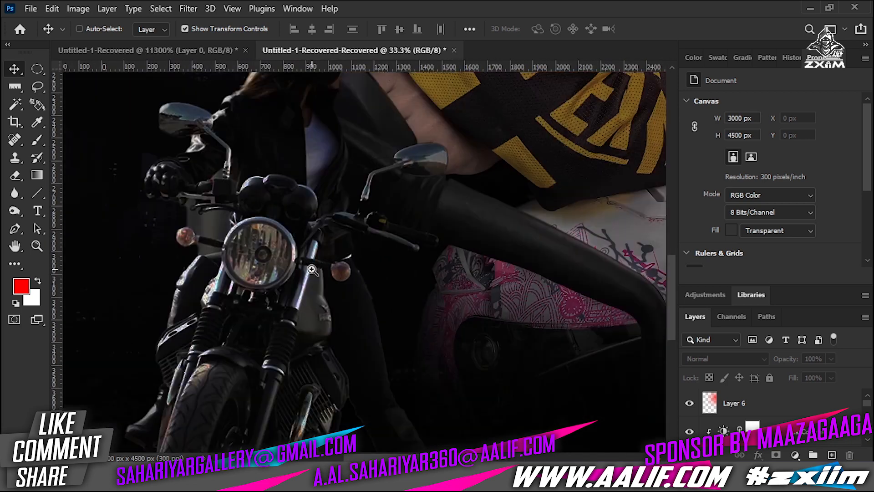
{"action": "left_click", "coordinate": [273, 262], "text": "ctrl"}
{"action": "left_click", "coordinate": [264, 268], "text": "ctrl"}
{"action": "left_click", "coordinate": [261, 293], "text": "ctrl"}
{"action": "left_click", "coordinate": [260, 293], "text": "ctrl"}
{"action": "left_click", "coordinate": [283, 264], "text": "ctrl"}
{"action": "left_click_drag", "start_coordinate": [290, 263], "coordinate": [345, 361]}
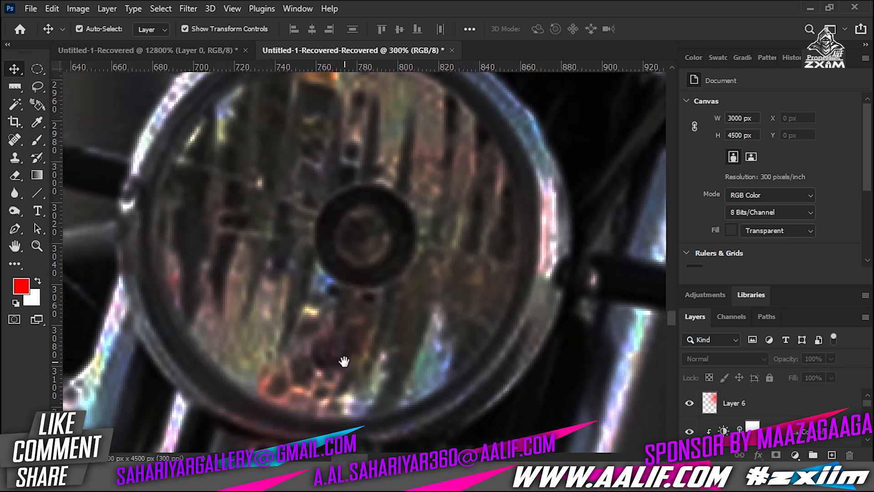
{"action": "scroll", "coordinate": [376, 355], "scroll_direction": "down", "scroll_amount": 2}
{"action": "left_click", "coordinate": [832, 455]}
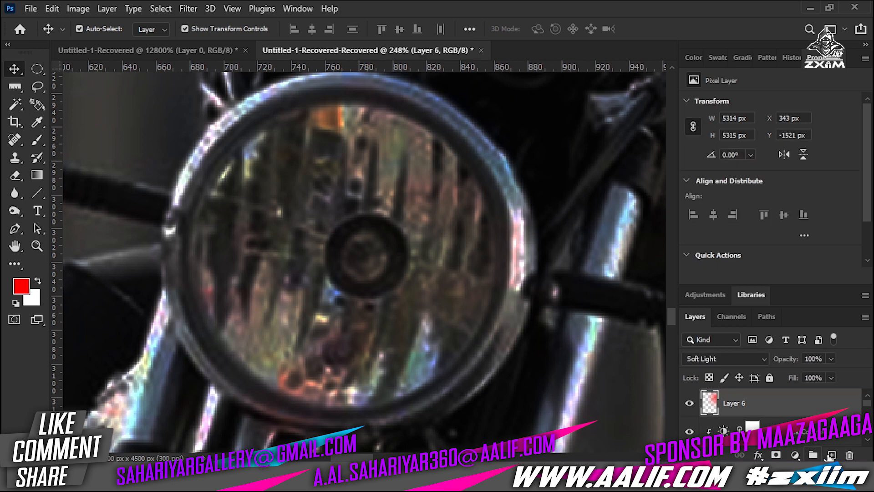
Step: Trace the round headlight lens with the Pen tool and convert the closed path to a selection about 184 by 188 px
{"action": "key", "text": "p"}
{"action": "left_click", "coordinate": [201, 197]}
{"action": "left_click_drag", "start_coordinate": [201, 320], "coordinate": [227, 362]}
{"action": "left_click_drag", "start_coordinate": [330, 414], "coordinate": [405, 424]}
{"action": "left_click_drag", "start_coordinate": [463, 360], "coordinate": [486, 339]}
{"action": "left_click_drag", "start_coordinate": [495, 240], "coordinate": [494, 222]}
{"action": "left_click_drag", "start_coordinate": [439, 132], "coordinate": [398, 116]}
{"action": "left_click_drag", "start_coordinate": [312, 94], "coordinate": [290, 113]}
{"action": "key", "text": "ctrl+z"}
{"action": "key", "text": "ctrl+z"}
{"action": "left_click_drag", "start_coordinate": [399, 106], "coordinate": [314, 80]}
{"action": "left_click_drag", "start_coordinate": [201, 198], "coordinate": [168, 268]}
{"action": "key", "text": "ctrl+Return"}
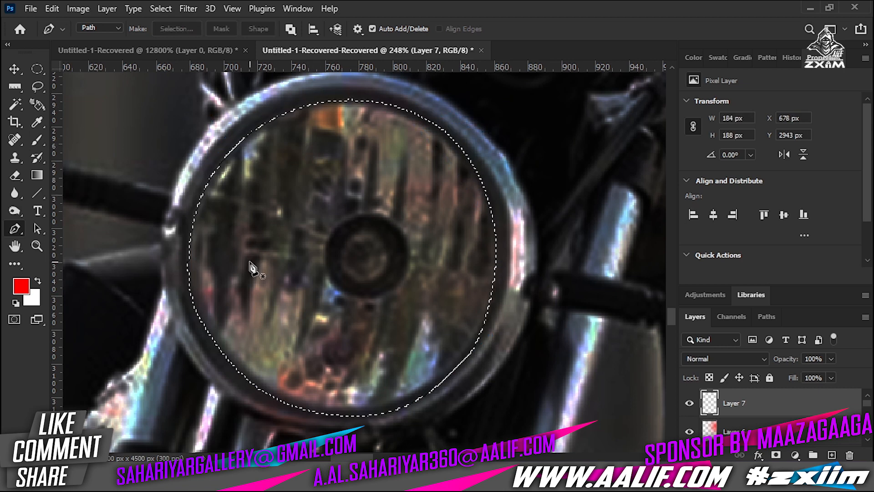
Step: Set the foreground color to orange (RGB 204, 101, 32) and fill the headlight selection on Layer 7
{"action": "key", "text": "m"}
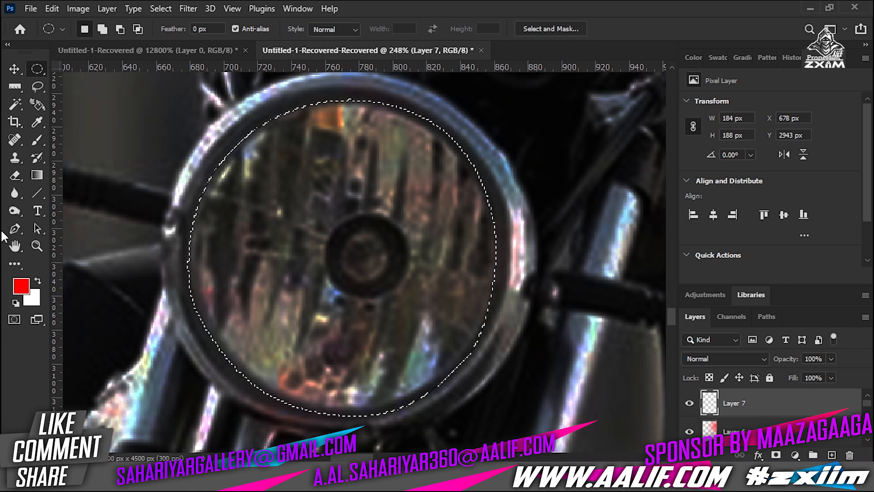
{"action": "left_click", "coordinate": [21, 286]}
{"action": "left_click", "coordinate": [335, 119]}
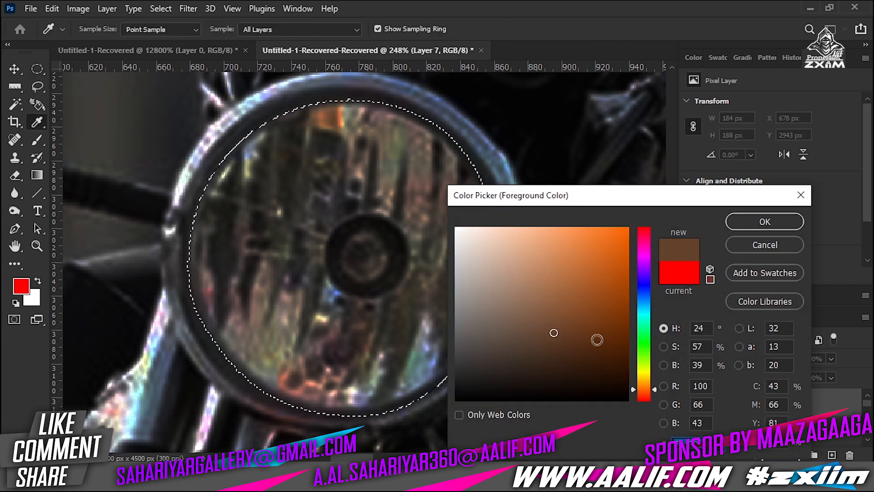
{"action": "left_click_drag", "start_coordinate": [596, 338], "coordinate": [602, 262]}
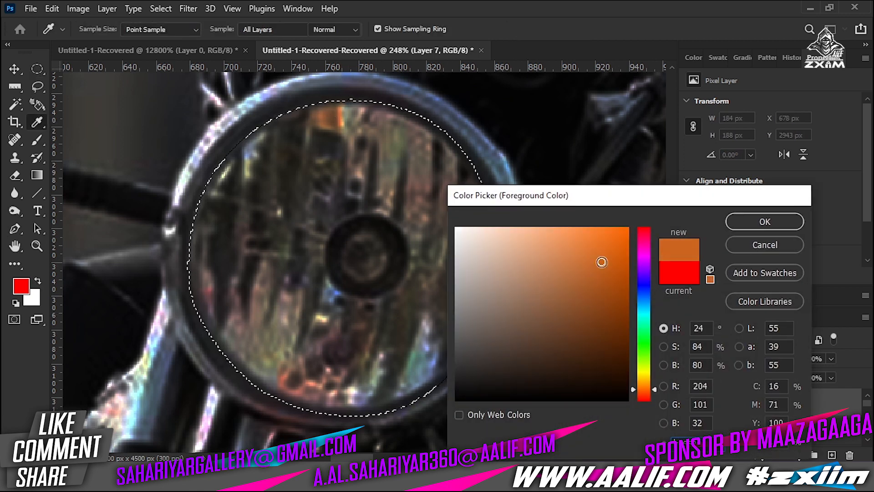
{"action": "key", "text": "Return"}
{"action": "key", "text": "alt+BackSpace"}
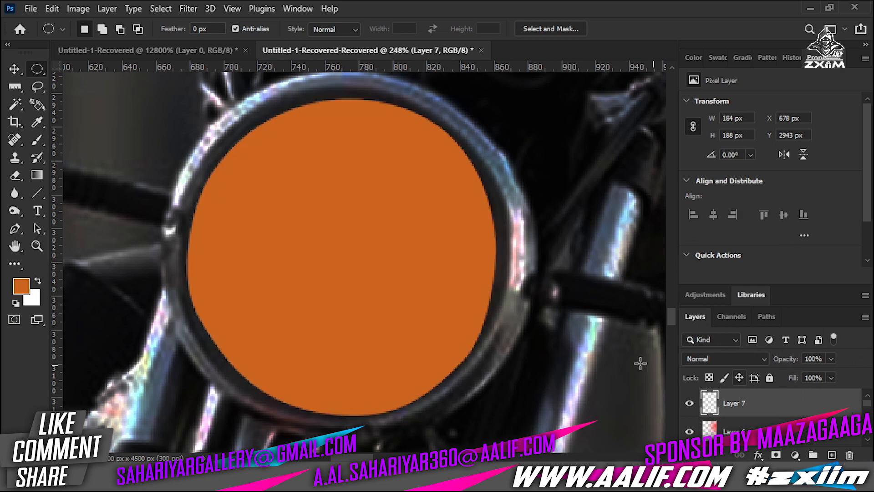
Step: Apply a Gaussian Blur to the orange fill on Layer 7, reducing the radius so it glows softly around the headlight
{"action": "key", "text": "v"}
{"action": "left_click", "coordinate": [188, 9]}
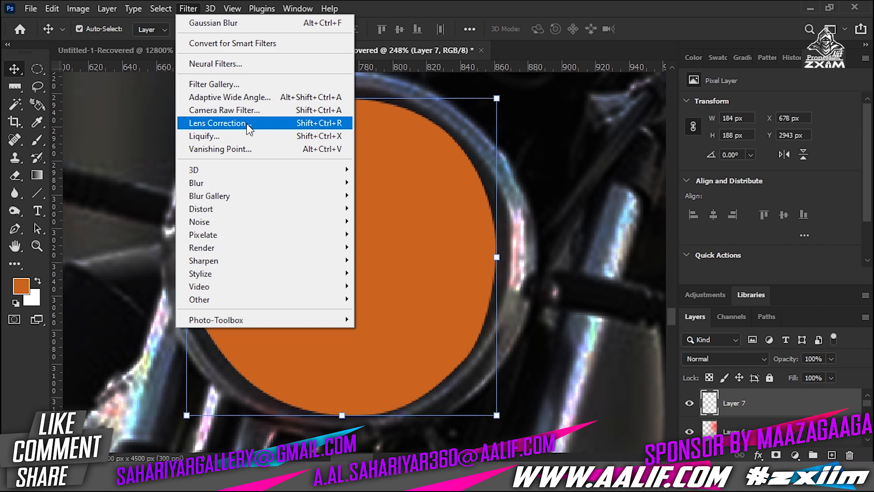
{"action": "mouse_move", "coordinate": [246, 182]}
{"action": "left_click", "coordinate": [394, 234]}
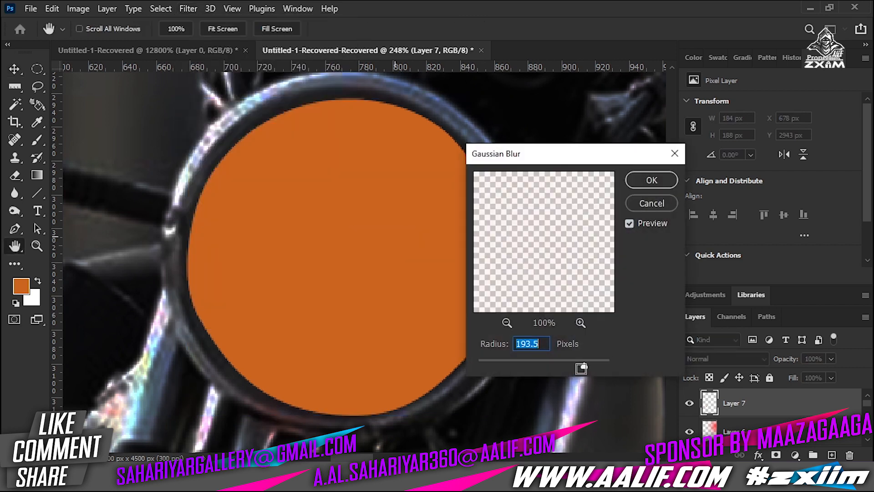
{"action": "left_click_drag", "start_coordinate": [569, 364], "coordinate": [538, 364]}
{"action": "key", "text": "Return"}
{"action": "key", "text": "v"}
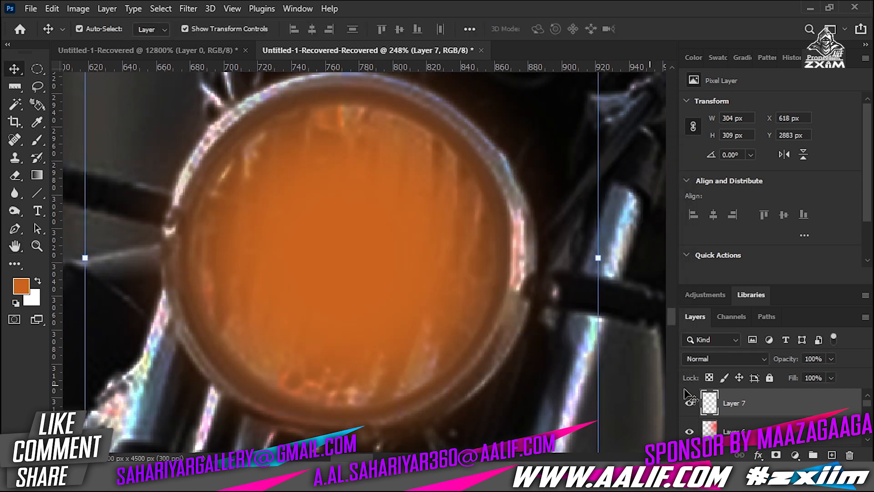
Step: Set Layer 7's blend mode to Color Dodge and check the lit headlight in the composite
{"action": "left_click", "coordinate": [726, 359]}
{"action": "left_click", "coordinate": [718, 247]}
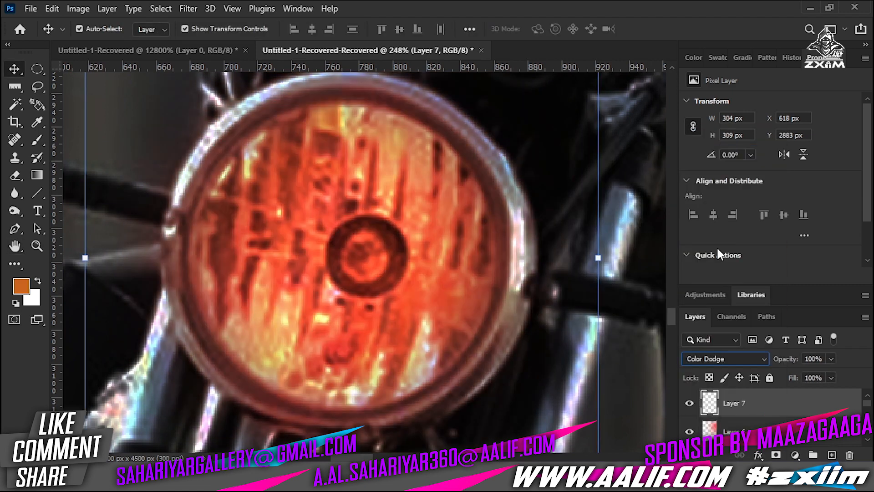
{"action": "scroll", "coordinate": [263, 255], "scroll_direction": "down", "scroll_amount": 8}
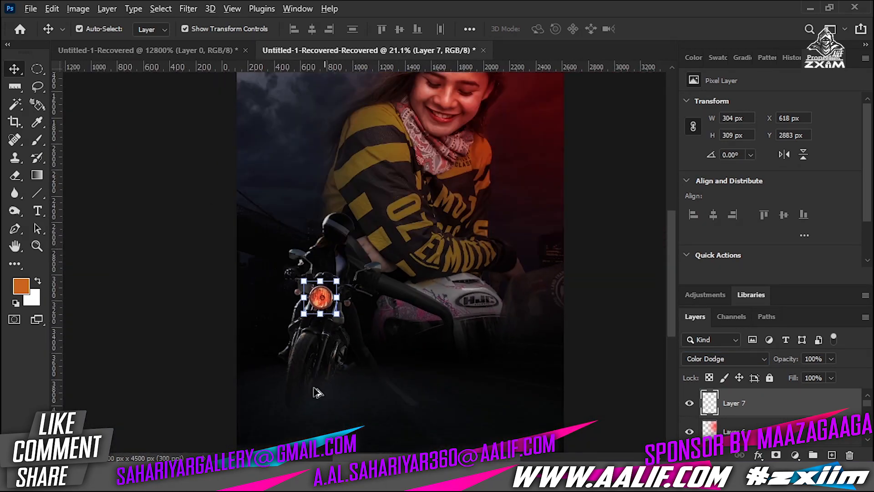
{"action": "scroll", "coordinate": [320, 312], "scroll_direction": "up", "scroll_amount": 5}
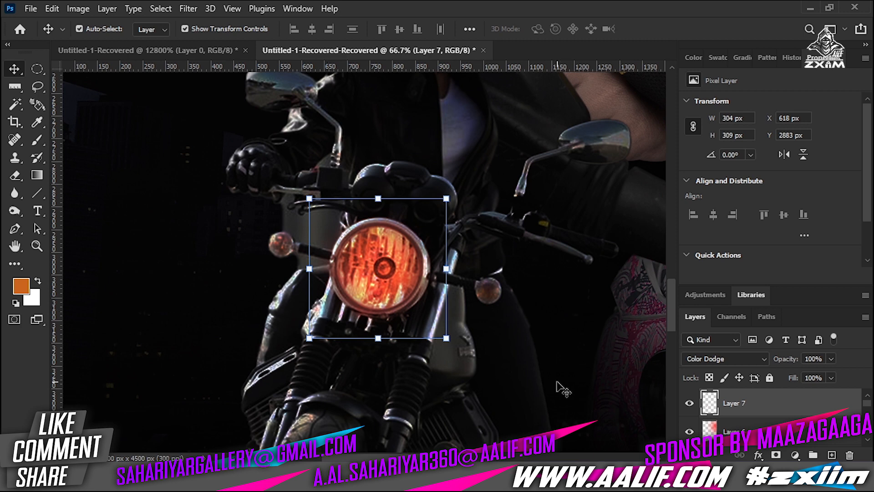
Step: Shift the hue of Layer 7's headlight glow slightly towards yellow with Hue/Saturation
{"action": "key", "text": "ctrl+u"}
{"action": "mouse_move", "coordinate": [633, 194]}
{"action": "left_mouse_down"}
{"action": "mouse_move", "coordinate": [622, 194]}
{"action": "mouse_move", "coordinate": [644, 193]}
{"action": "left_mouse_up"}
{"action": "key", "text": "Return"}
{"action": "key", "text": "v"}
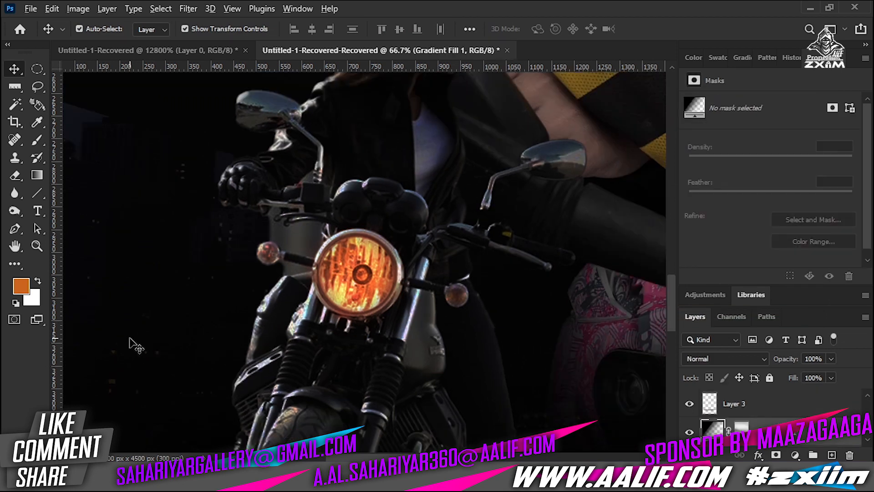
Step: Set the foreground color to a yellower orange with hue 31° (RGB 204, 121, 32)
{"action": "key", "text": "ctrl+0"}
{"action": "left_click", "coordinate": [21, 286]}
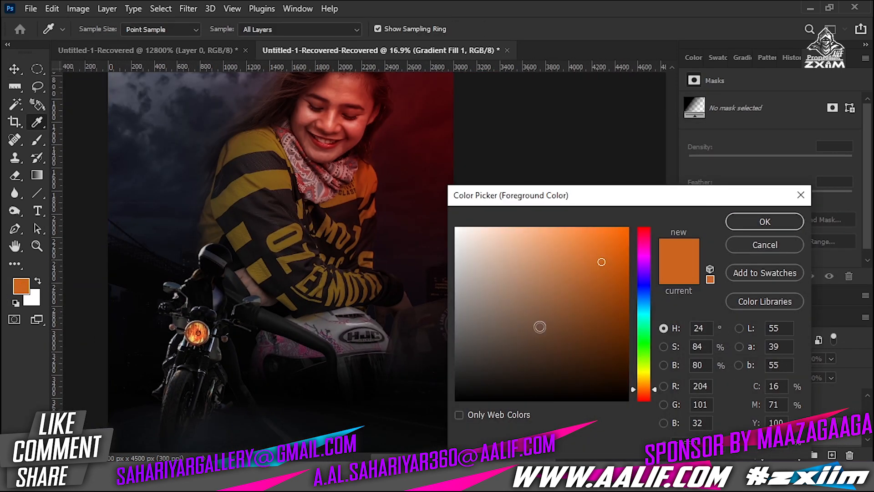
{"action": "left_click_drag", "start_coordinate": [654, 387], "coordinate": [647, 384]}
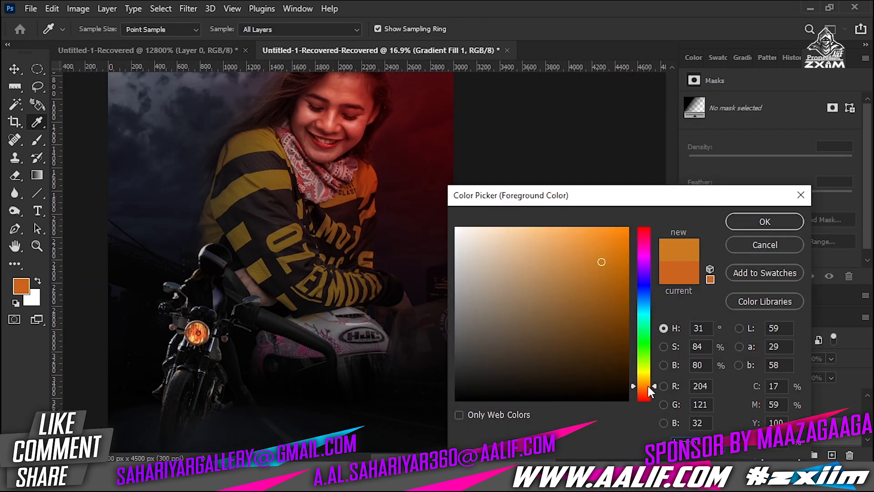
{"action": "key", "text": "Return"}
Step: Outline a light-beam selection about 2043 by 2455 px with the Polygonal Lasso, fanning from the headlight down past the canvas edges
{"action": "left_click", "coordinate": [181, 364], "text": "ctrl"}
{"action": "left_click", "coordinate": [181, 364], "text": "ctrl"}
{"action": "left_click", "coordinate": [181, 355], "text": "ctrl"}
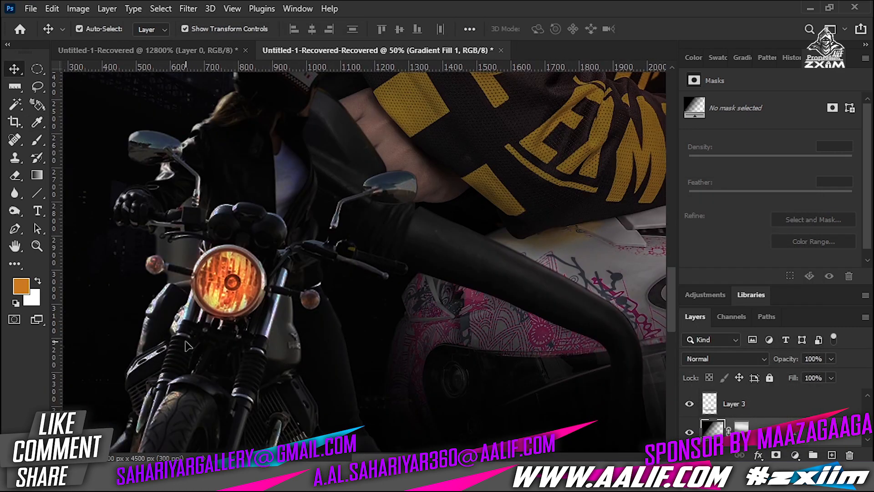
{"action": "key", "text": "l"}
{"action": "left_click", "coordinate": [205, 300], "text": "ctrl"}
{"action": "left_click", "coordinate": [205, 300], "text": "ctrl"}
{"action": "left_click", "coordinate": [205, 300], "text": "ctrl"}
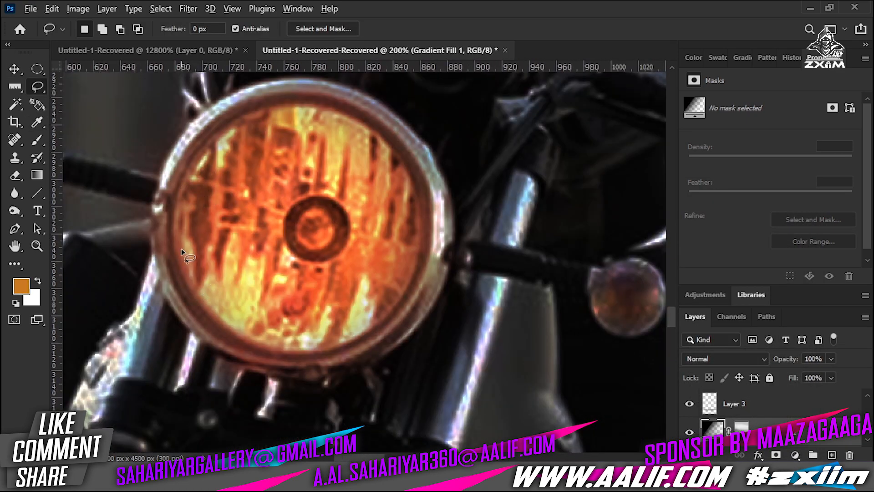
{"action": "scroll", "coordinate": [182, 249], "scroll_direction": "down", "scroll_amount": 6}
{"action": "scroll", "coordinate": [182, 249], "scroll_direction": "up", "scroll_amount": 4}
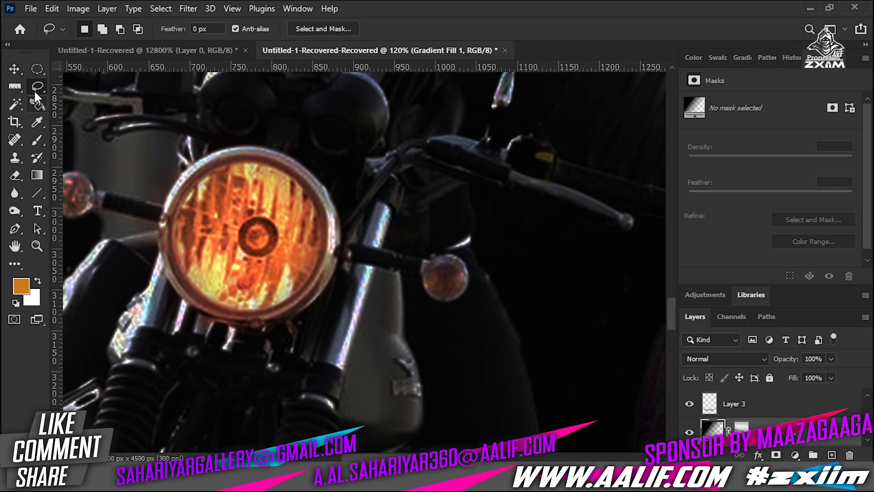
{"action": "right_click", "coordinate": [36, 91]}
{"action": "left_click", "coordinate": [86, 100]}
{"action": "scroll", "coordinate": [133, 299], "scroll_direction": "down", "scroll_amount": 7}
{"action": "left_click", "coordinate": [97, 383]}
{"action": "scroll", "coordinate": [136, 383], "scroll_direction": "down", "scroll_amount": 6}
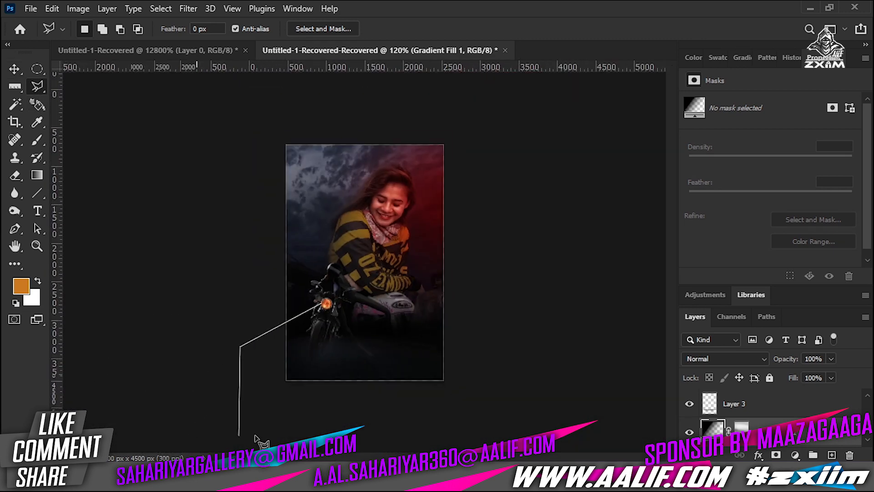
{"action": "left_click", "coordinate": [306, 429]}
{"action": "left_click", "coordinate": [347, 407]}
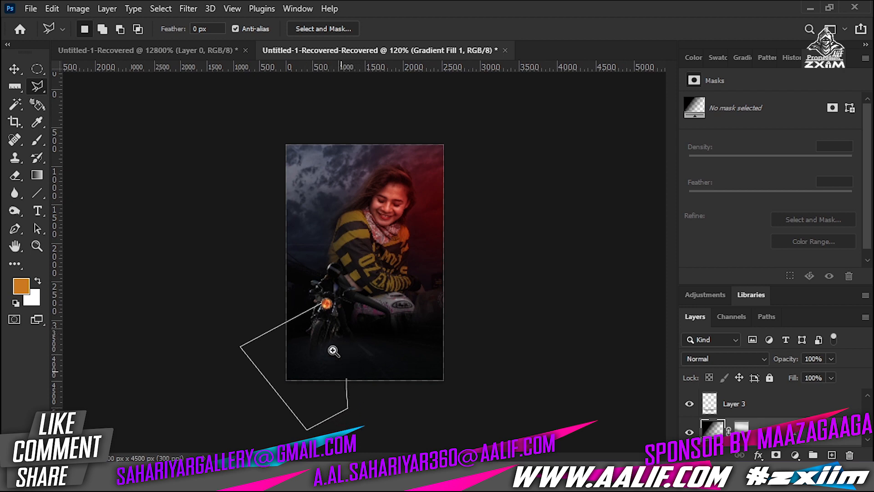
{"action": "scroll", "coordinate": [333, 351], "scroll_direction": "up", "scroll_amount": 8}
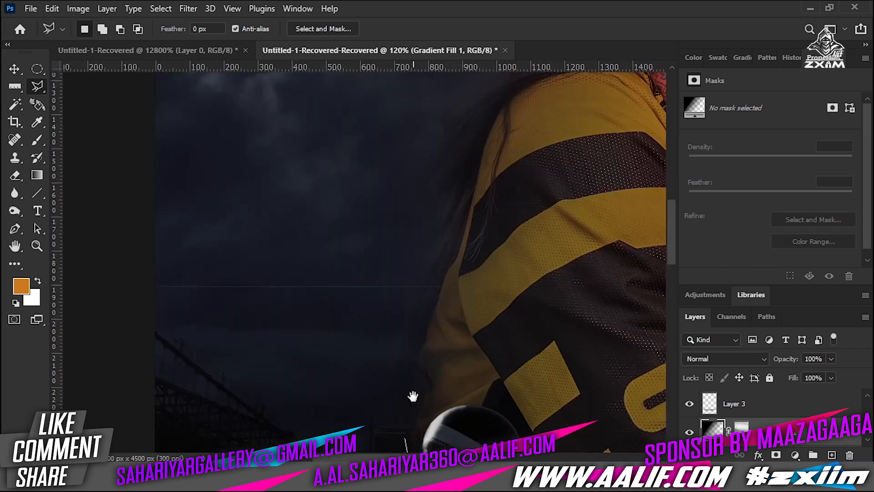
{"action": "scroll", "coordinate": [413, 396], "scroll_direction": "down", "scroll_amount": 6}
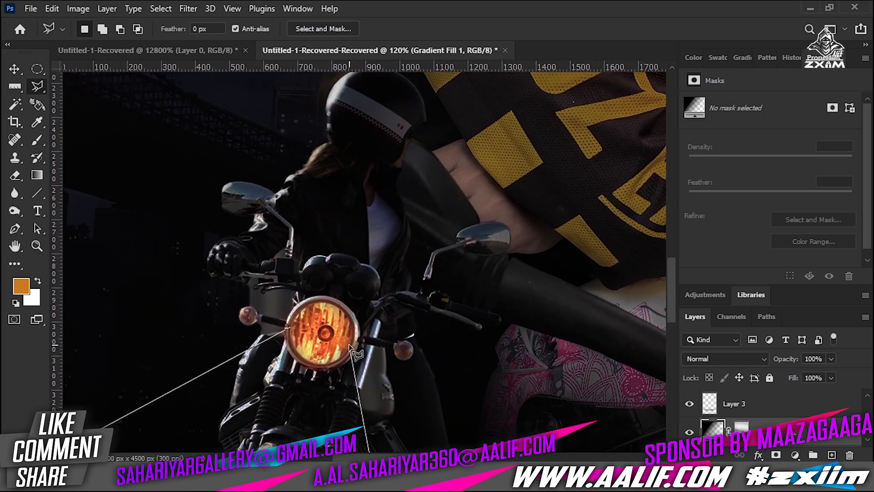
{"action": "double_click", "coordinate": [292, 327]}
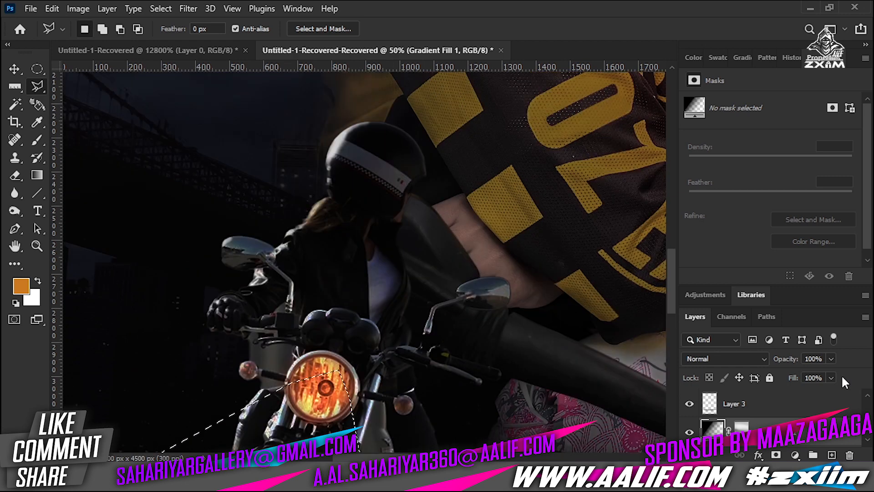
Step: Add a new layer above Layer 7 and fill the beam selection with the orange foreground color
{"action": "scroll", "coordinate": [401, 337], "scroll_direction": "up", "scroll_amount": 2}
{"action": "scroll", "coordinate": [776, 411], "scroll_direction": "up", "scroll_amount": 3}
{"action": "left_click", "coordinate": [776, 410]}
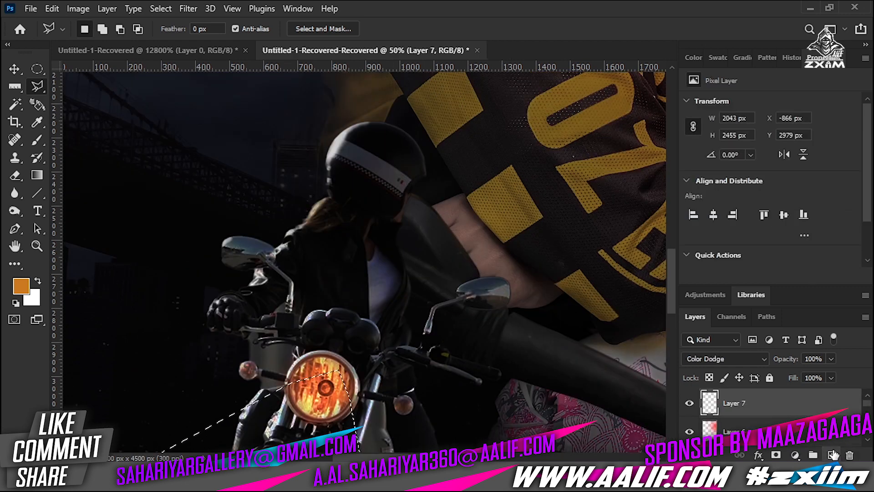
{"action": "key", "text": "alt+BackSpace"}
{"action": "scroll", "coordinate": [399, 365], "scroll_direction": "down", "scroll_amount": 8}
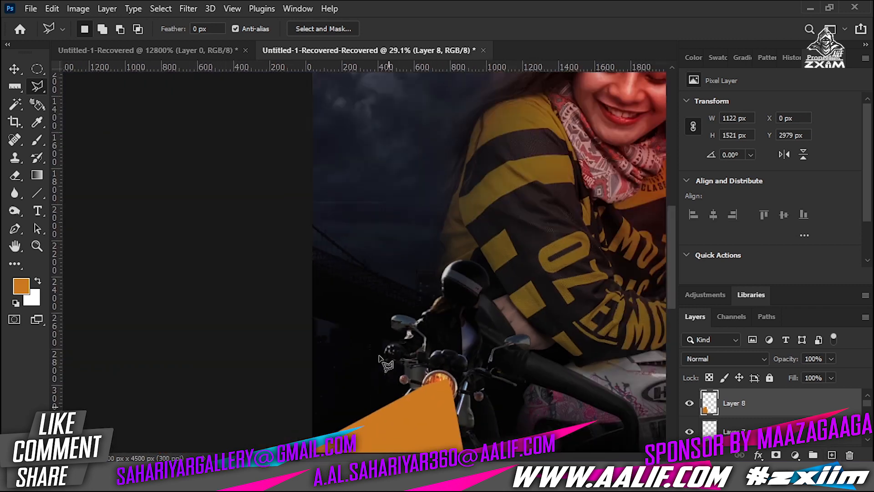
Step: Apply a Gaussian Blur with a radius above 100 pixels to the orange beam on Layer 8
{"action": "key", "text": "v"}
{"action": "left_click", "coordinate": [189, 8]}
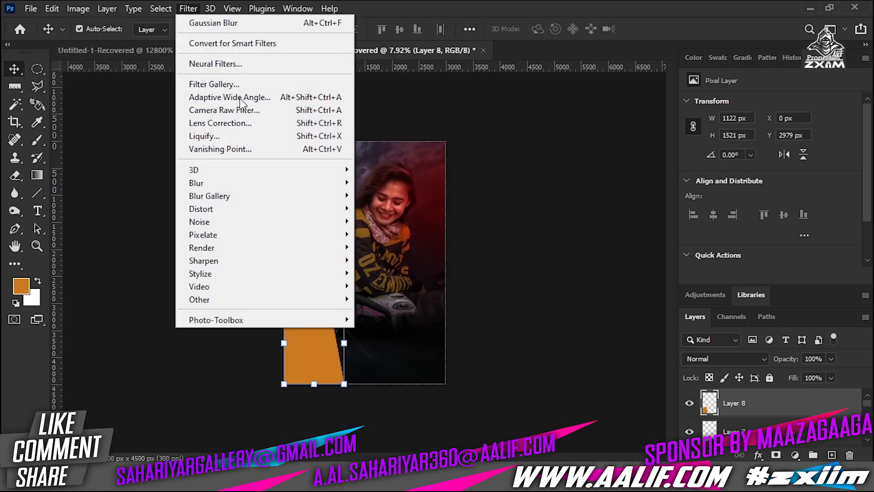
{"action": "mouse_move", "coordinate": [279, 186]}
{"action": "left_click", "coordinate": [391, 236]}
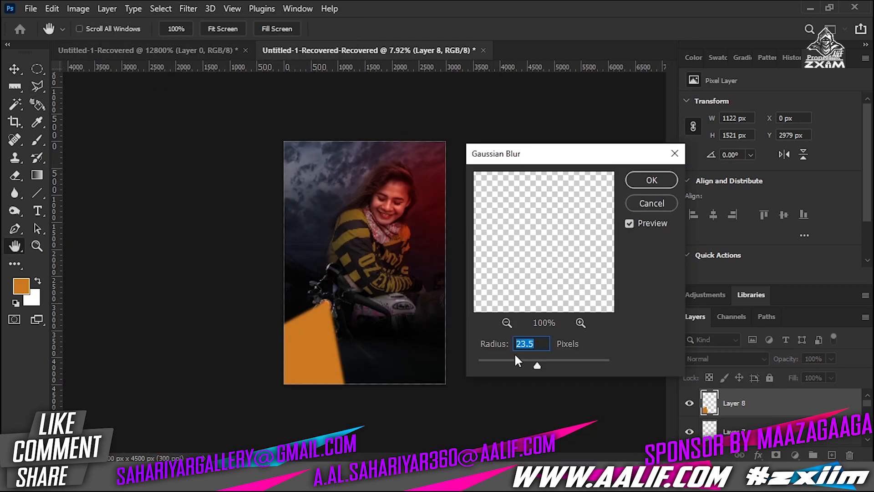
{"action": "left_click_drag", "start_coordinate": [560, 360], "coordinate": [574, 363]}
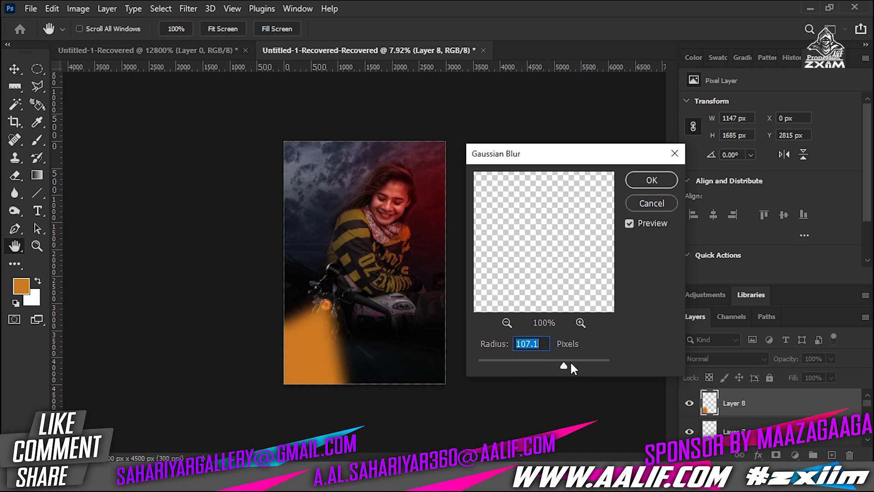
{"action": "left_click", "coordinate": [570, 363]}
{"action": "left_click", "coordinate": [658, 179]}
{"action": "key", "text": "v"}
Step: Set Layer 8's blend mode to Color Dodge so the beam lights the motorcycle and road
{"action": "left_click", "coordinate": [715, 360]}
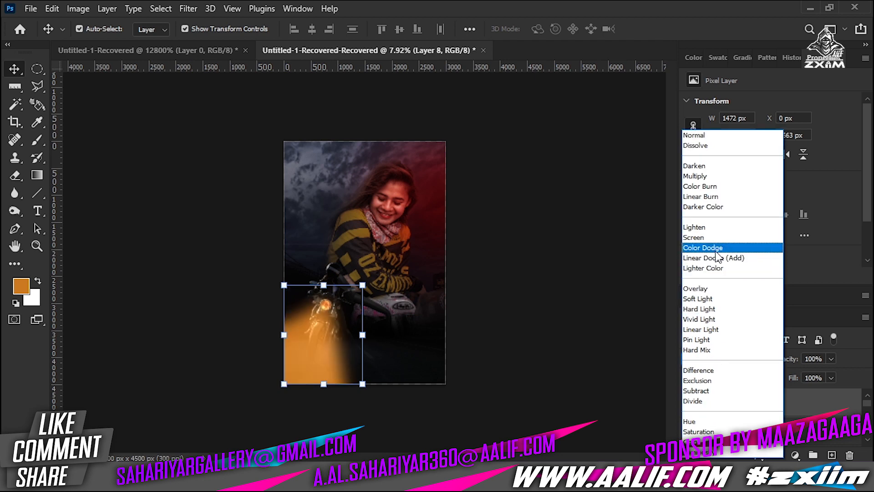
{"action": "left_click", "coordinate": [713, 248]}
{"action": "left_click", "coordinate": [308, 337], "text": "ctrl"}
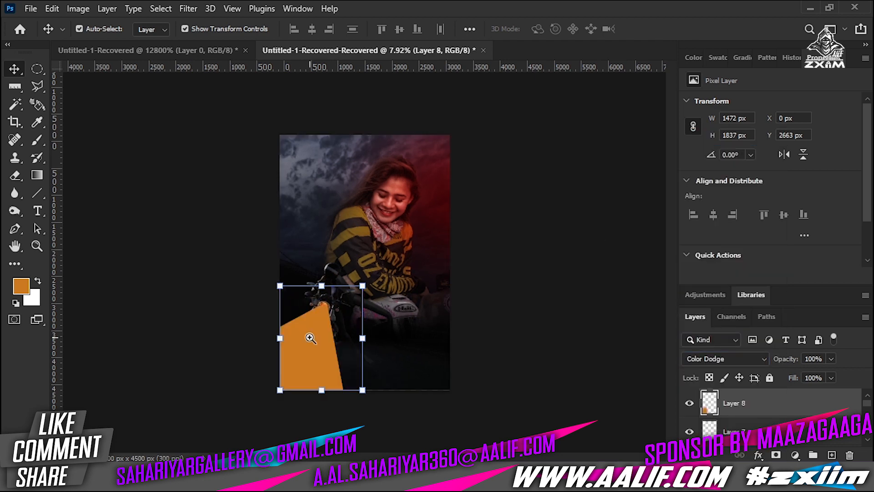
{"action": "left_click", "coordinate": [308, 337], "text": "ctrl"}
{"action": "key", "text": "ctrl+t"}
{"action": "left_click", "coordinate": [380, 269], "text": "ctrl"}
{"action": "left_click", "coordinate": [382, 271], "text": "ctrl"}
{"action": "key", "text": "Return"}
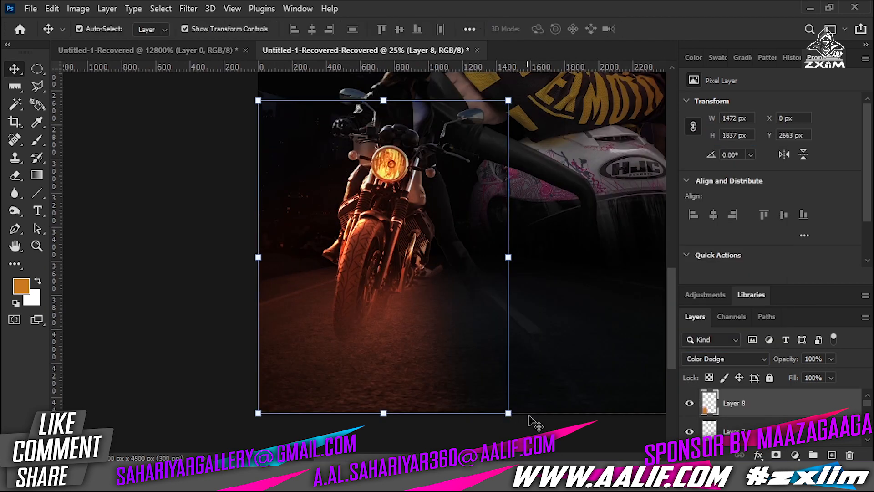
Step: Shift the beam's hue by +14 with Hue/Saturation, deselect the layer and check the whole composite
{"action": "key", "text": "ctrl+u"}
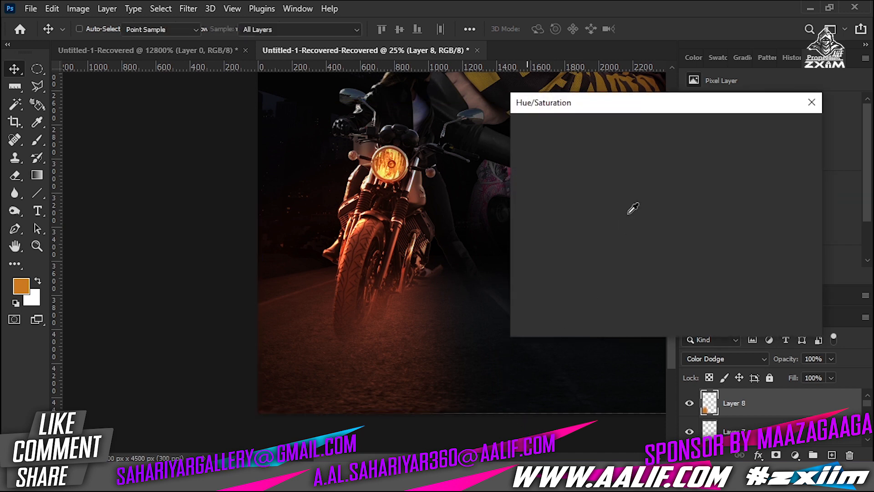
{"action": "left_click_drag", "start_coordinate": [637, 197], "coordinate": [644, 197]}
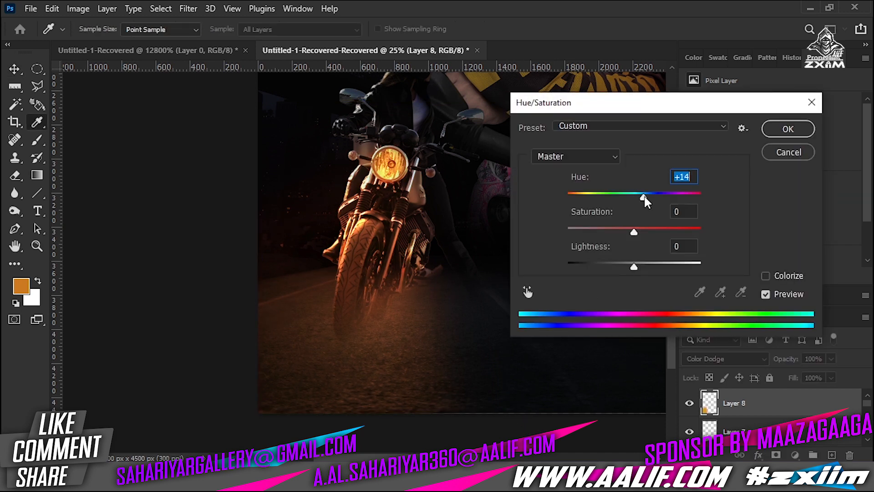
{"action": "key", "text": "Return"}
{"action": "left_click", "coordinate": [571, 439]}
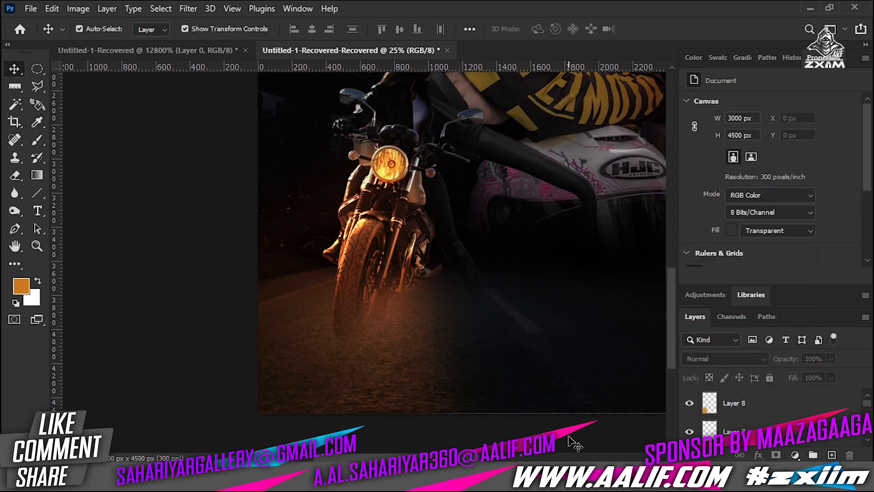
{"action": "scroll", "coordinate": [570, 439], "scroll_direction": "down", "scroll_amount": 5}
{"action": "left_click", "coordinate": [381, 324], "text": "ctrl"}
{"action": "scroll", "coordinate": [381, 325], "scroll_direction": "down", "scroll_amount": 3}
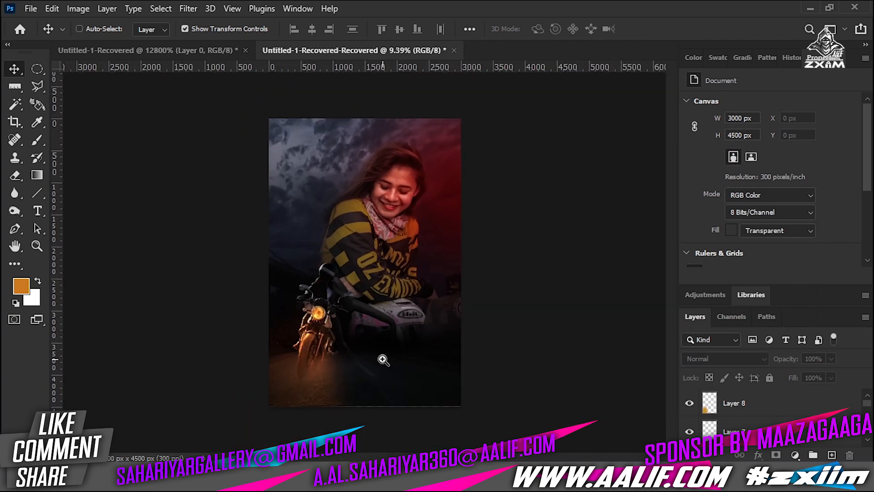
{"action": "scroll", "coordinate": [362, 270], "scroll_direction": "up", "scroll_amount": 2}
{"action": "scroll", "coordinate": [413, 341], "scroll_direction": "down", "scroll_amount": 1}
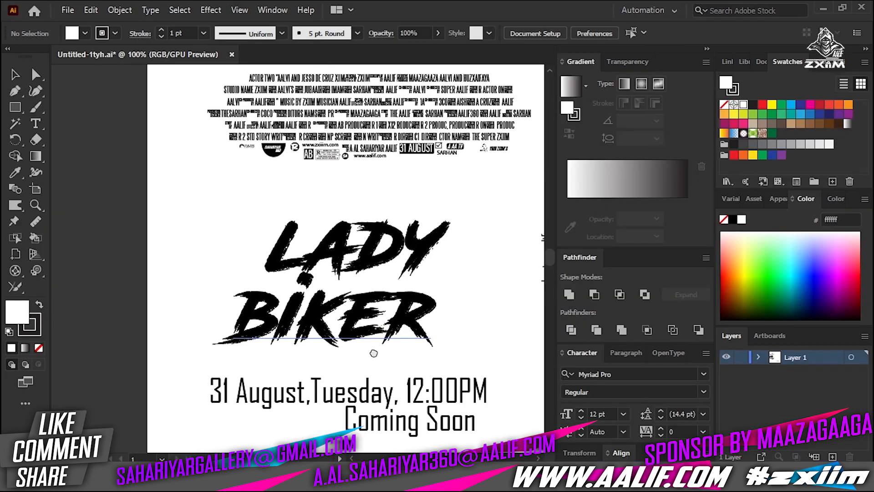
Step: In Illustrator, recolor the title word "BIKER" to white (ffffff)
{"action": "scroll", "coordinate": [371, 312], "scroll_direction": "up", "scroll_amount": 3}
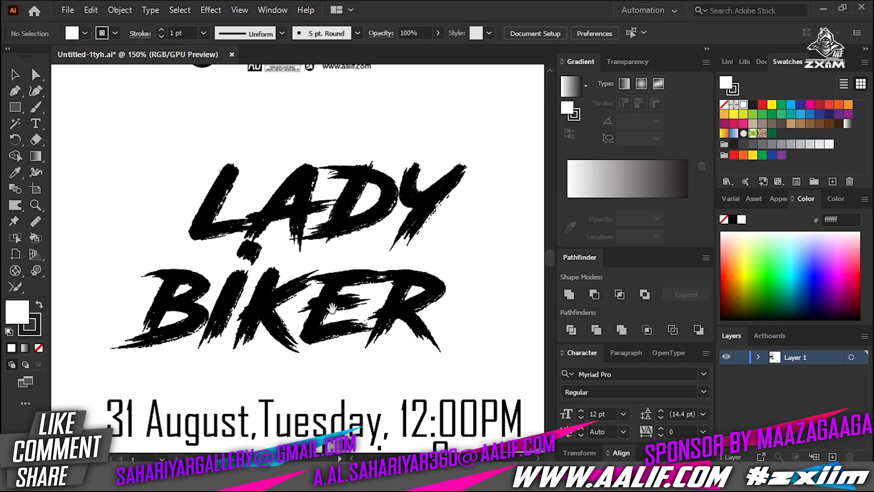
{"action": "left_click", "coordinate": [337, 315]}
{"action": "double_click", "coordinate": [181, 279]}
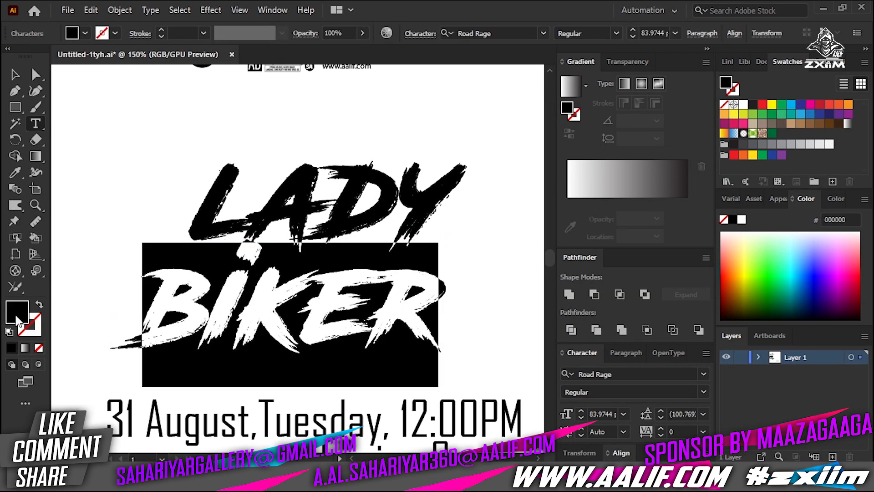
{"action": "double_click", "coordinate": [16, 318]}
{"action": "left_click_drag", "start_coordinate": [521, 312], "coordinate": [464, 217]}
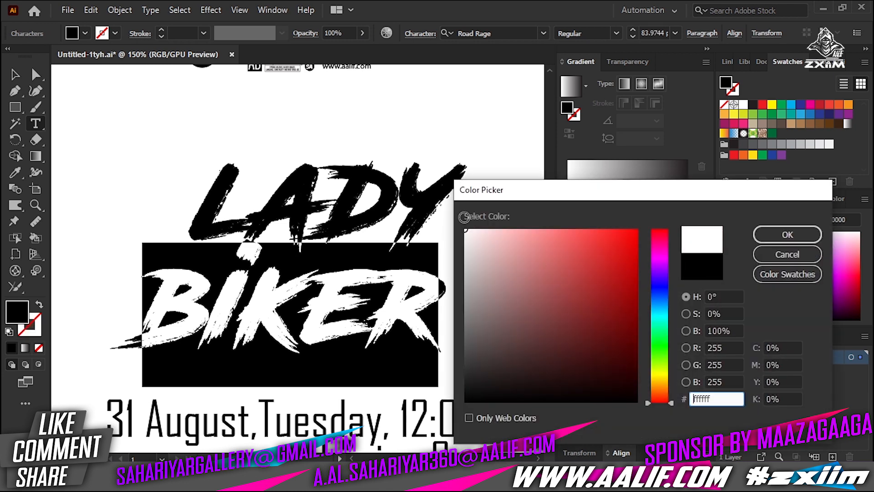
{"action": "left_click", "coordinate": [788, 235]}
{"action": "left_click", "coordinate": [16, 76]}
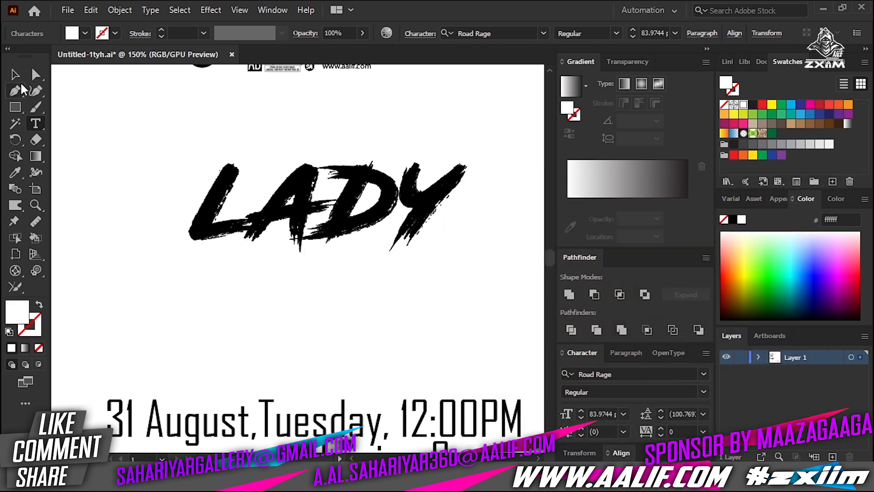
Step: Recolor the title word "LADY" to orange (ff9700) and deselect the text
{"action": "double_click", "coordinate": [383, 218]}
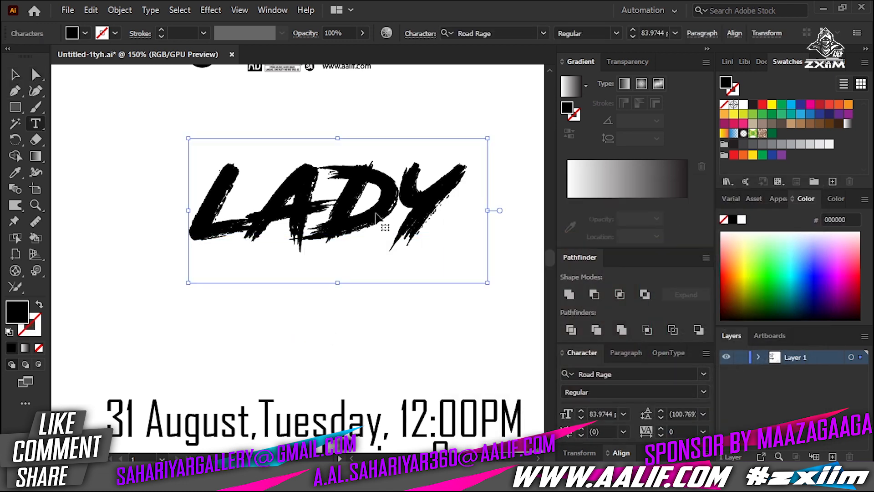
{"action": "key", "text": "ctrl+a"}
{"action": "double_click", "coordinate": [13, 312]}
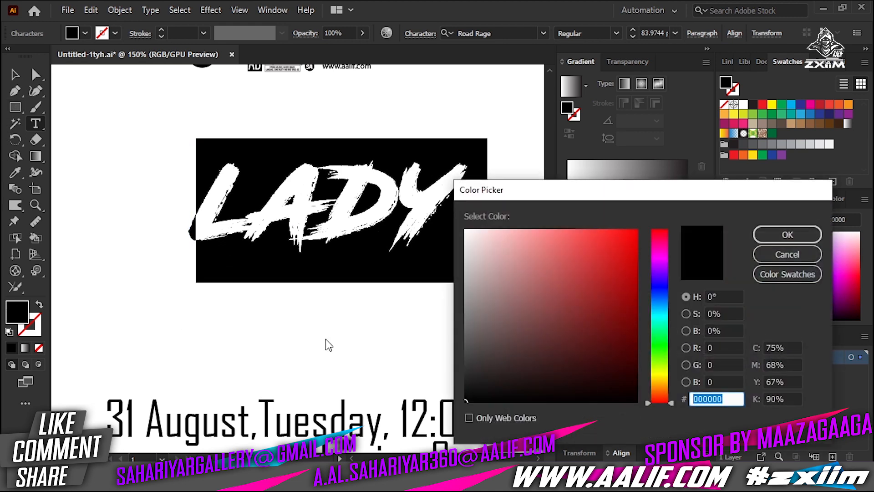
{"action": "left_click", "coordinate": [658, 381]}
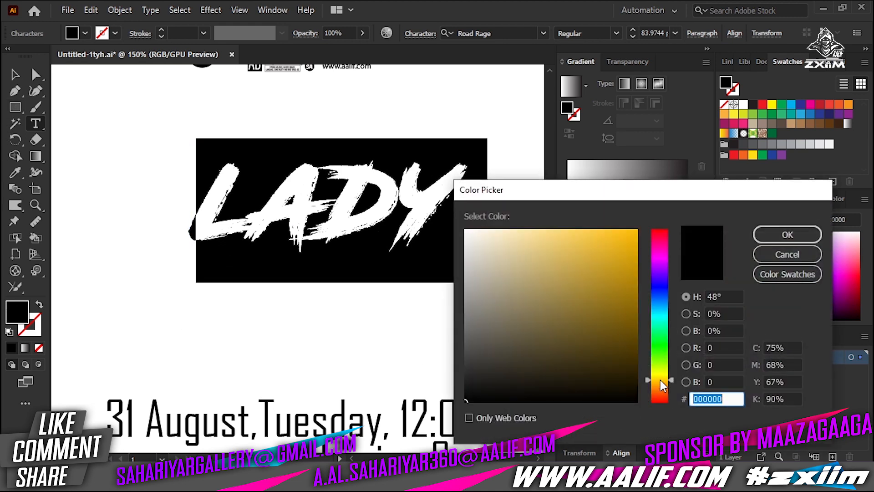
{"action": "left_click_drag", "start_coordinate": [663, 385], "coordinate": [666, 388]}
{"action": "left_click", "coordinate": [621, 244]}
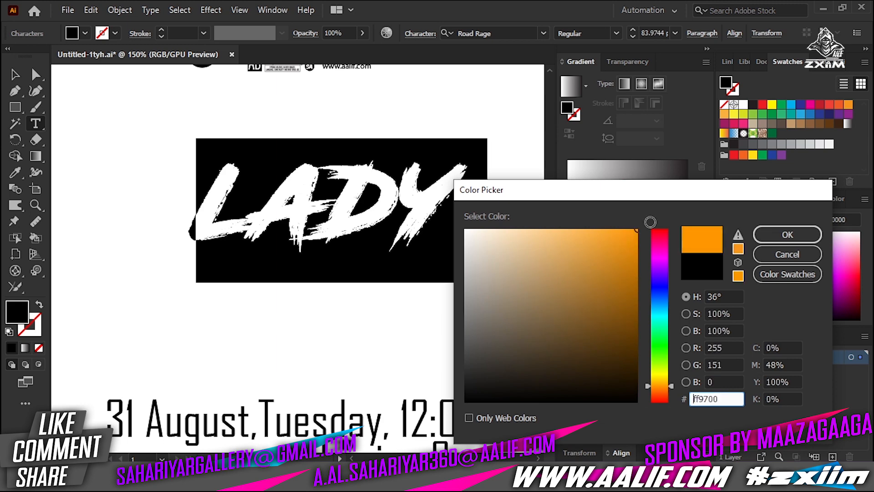
{"action": "left_click", "coordinate": [787, 235]}
{"action": "key", "text": "Escape"}
{"action": "left_click", "coordinate": [475, 363]}
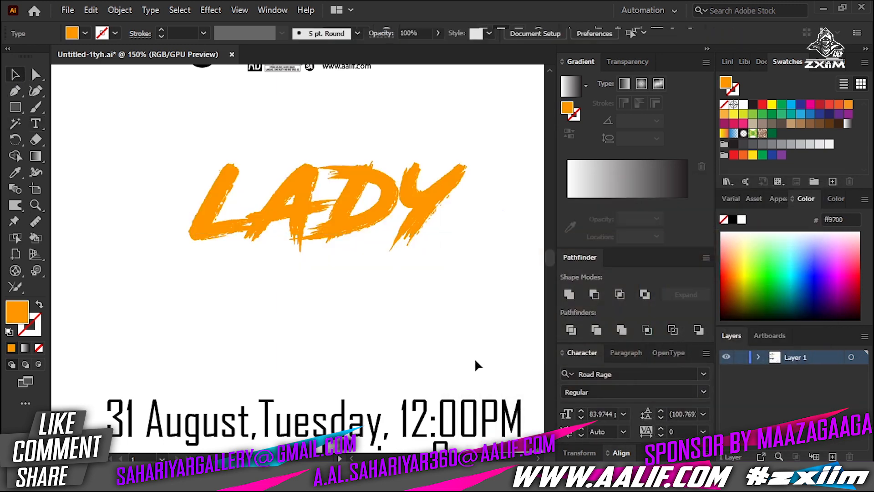
Step: Copy the two-word LADY BIKER title from Illustrator and place it on the lower part of the Photoshop poster as a smart object
{"action": "scroll", "coordinate": [474, 363], "scroll_direction": "down", "scroll_amount": 3}
{"action": "left_click", "coordinate": [418, 350]}
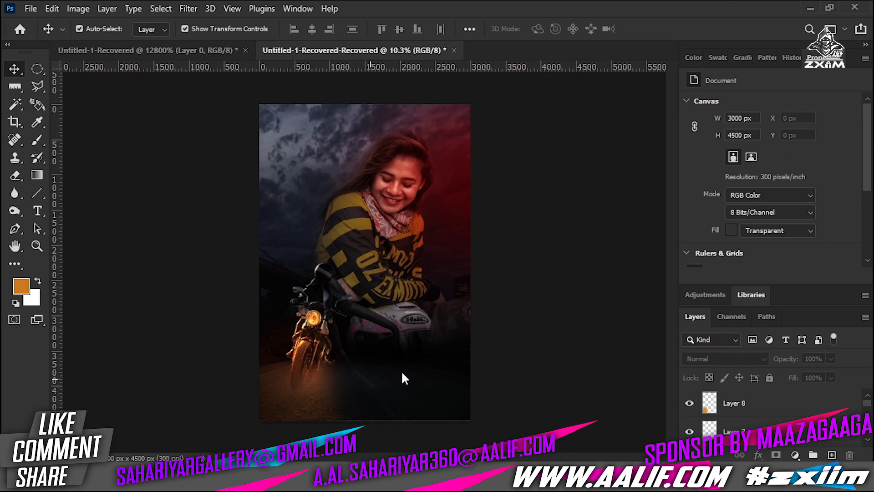
{"action": "key", "text": "ctrl+v"}
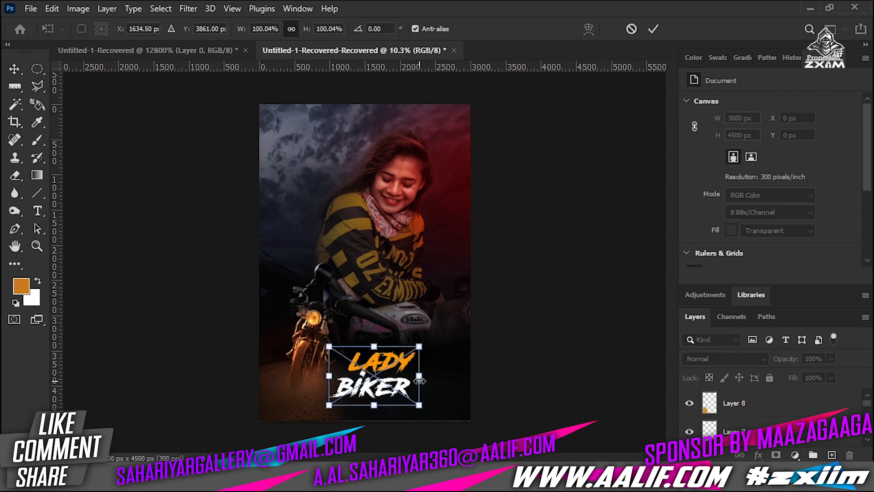
{"action": "left_click_drag", "start_coordinate": [404, 364], "coordinate": [441, 307]}
{"action": "key", "text": "Return"}
{"action": "left_click", "coordinate": [484, 385]}
Step: Move the title up over the woman's lower torso, to about X 1502 px, Y 2030 px
{"action": "left_click", "coordinate": [418, 381]}
{"action": "left_click", "coordinate": [419, 359]}
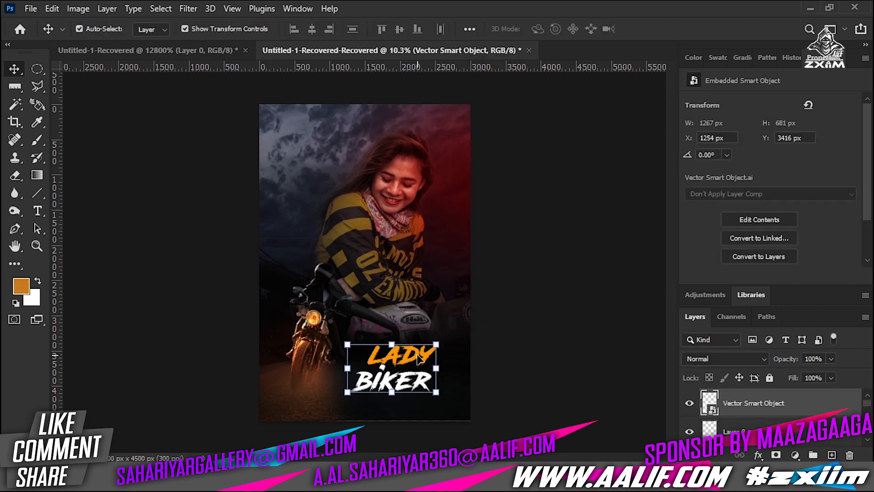
{"action": "left_click_drag", "start_coordinate": [416, 354], "coordinate": [434, 256]}
Step: Add a black Outer Glow to the title with 100% opacity, a slightly raised spread and 250 px size
{"action": "left_click", "coordinate": [420, 265], "text": "ctrl"}
{"action": "left_click", "coordinate": [420, 266], "text": "ctrl"}
{"action": "left_click", "coordinate": [371, 269], "text": "ctrl"}
{"action": "left_click", "coordinate": [370, 269], "text": "ctrl"}
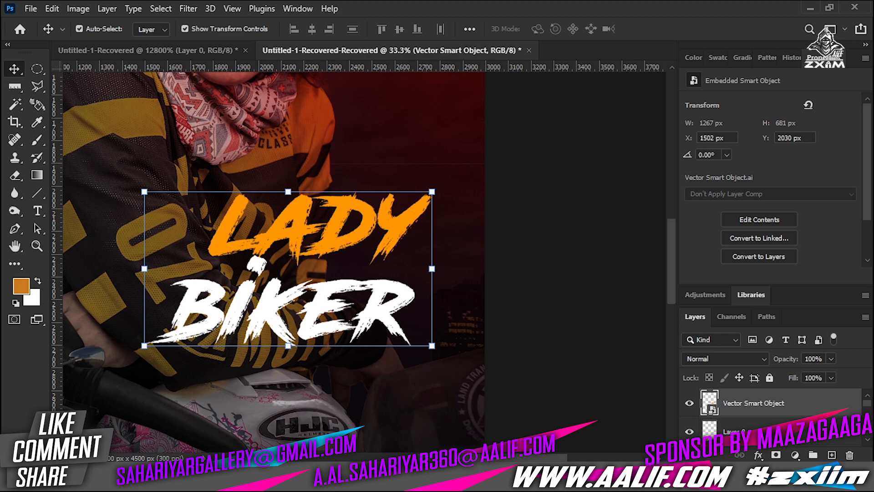
{"action": "left_click", "coordinate": [758, 455]}
{"action": "left_click", "coordinate": [804, 434]}
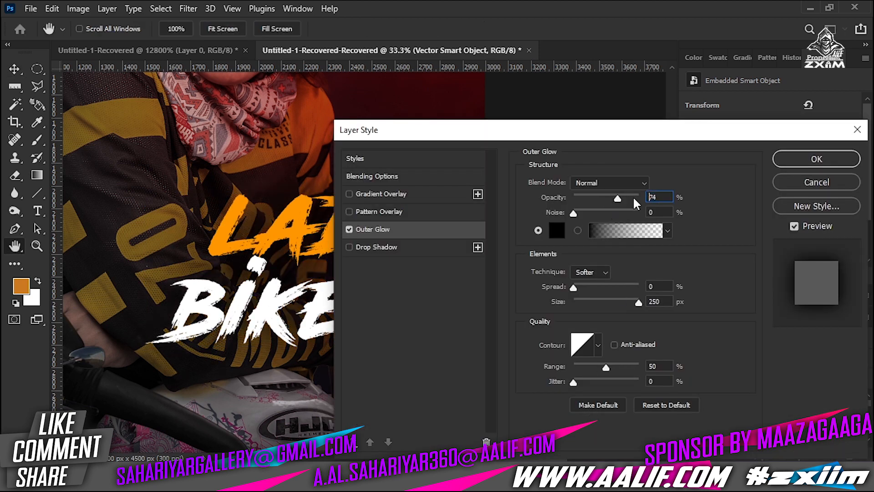
{"action": "left_click_drag", "start_coordinate": [636, 200], "coordinate": [643, 199]}
{"action": "mouse_move", "coordinate": [573, 287]}
{"action": "left_mouse_down"}
{"action": "mouse_move", "coordinate": [587, 286]}
{"action": "mouse_move", "coordinate": [575, 287]}
{"action": "left_mouse_up"}
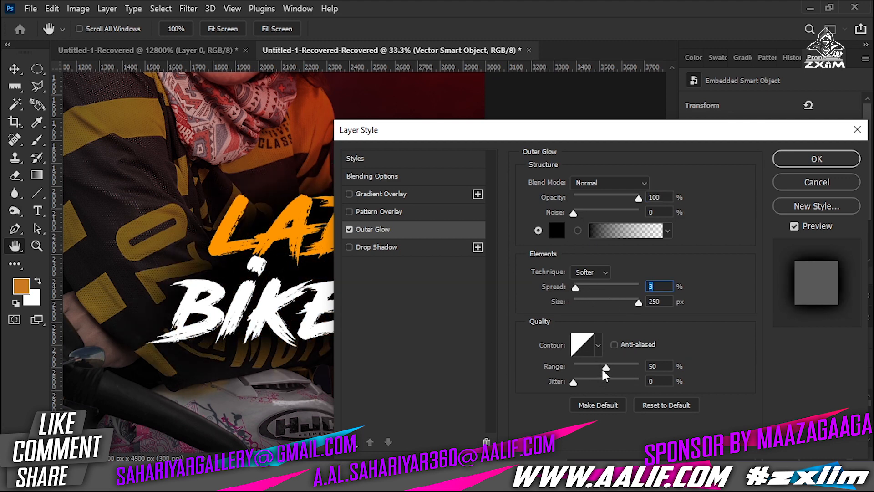
{"action": "left_click_drag", "start_coordinate": [580, 289], "coordinate": [588, 291]}
{"action": "key", "text": "Return"}
{"action": "left_click", "coordinate": [576, 360]}
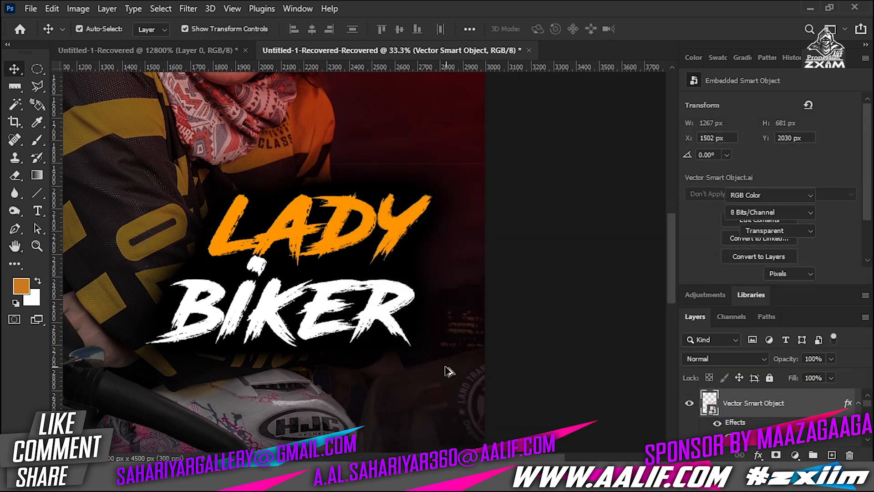
Step: Shift the title slightly up and to the right, to about X 1565 px, Y 1942 px, then deselect it
{"action": "scroll", "coordinate": [453, 377], "scroll_direction": "down", "scroll_amount": 8}
{"action": "left_click", "coordinate": [418, 279]}
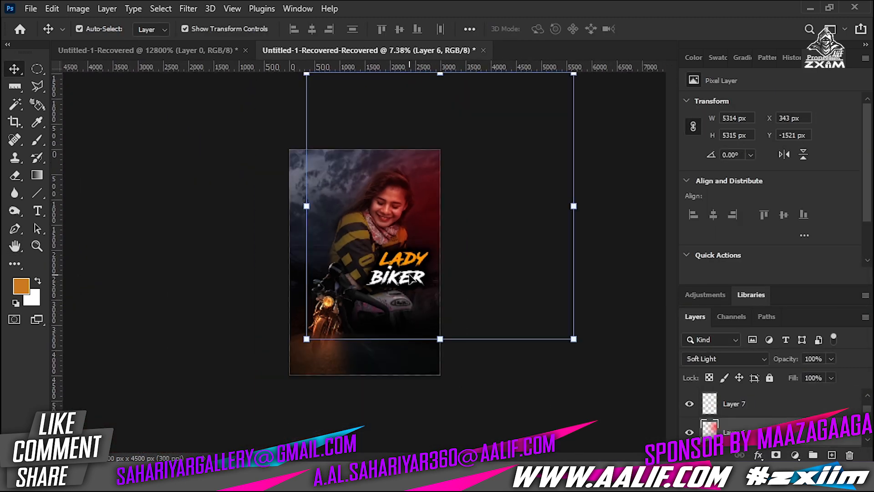
{"action": "left_click", "coordinate": [396, 277]}
{"action": "mouse_move", "coordinate": [466, 320]}
{"action": "left_mouse_down"}
{"action": "mouse_move", "coordinate": [477, 327]}
{"action": "mouse_move", "coordinate": [464, 319]}
{"action": "left_mouse_up"}
{"action": "left_click_drag", "start_coordinate": [404, 271], "coordinate": [405, 261]}
{"action": "key", "text": "ctrl+z"}
{"action": "left_click", "coordinate": [769, 410]}
{"action": "scroll", "coordinate": [767, 414], "scroll_direction": "up", "scroll_amount": 3}
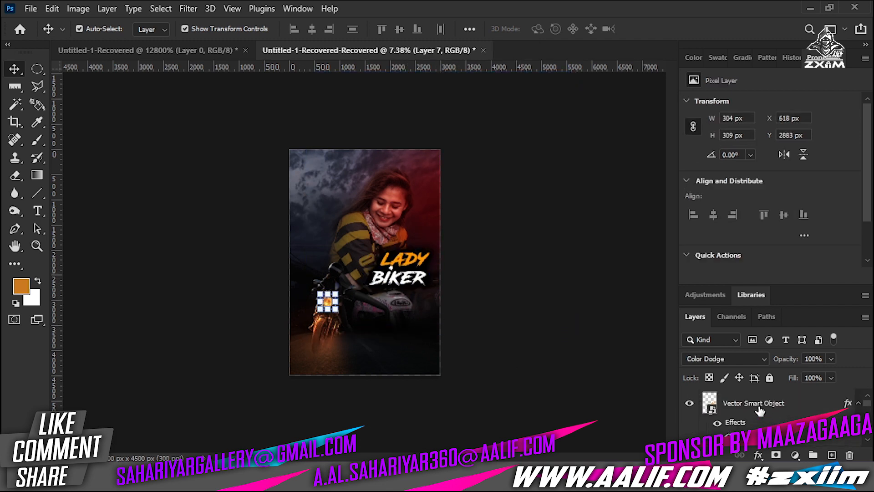
{"action": "left_click", "coordinate": [760, 409]}
{"action": "key", "text": "Up"}
{"action": "key", "text": "Up"}
{"action": "key", "text": "Up"}
{"action": "key", "text": "Up"}
{"action": "key", "text": "Up"}
{"action": "key", "text": "Up"}
{"action": "key", "text": "Up"}
{"action": "key", "text": "Up"}
{"action": "key", "text": "Up"}
{"action": "key", "text": "Up"}
{"action": "key", "text": "Right"}
{"action": "key", "text": "Right"}
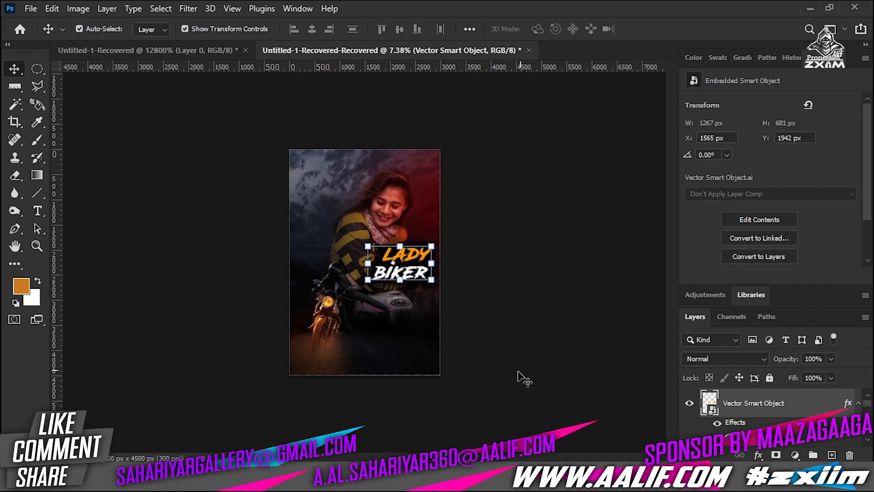
{"action": "key", "text": "Up"}
{"action": "left_click", "coordinate": [460, 326]}
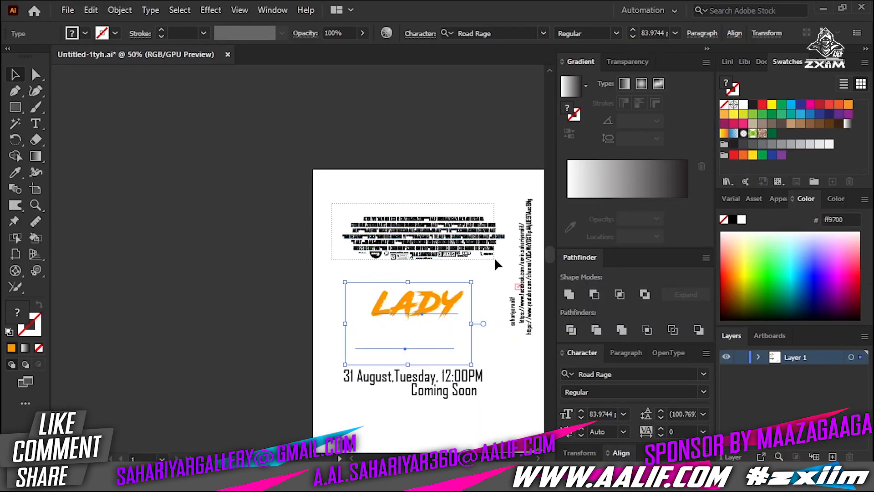
Step: Copy the movie credits block from Illustrator and place it in Photoshop below the title, about 1655 by 444 px
{"action": "left_click_drag", "start_coordinate": [495, 258], "coordinate": [395, 355]}
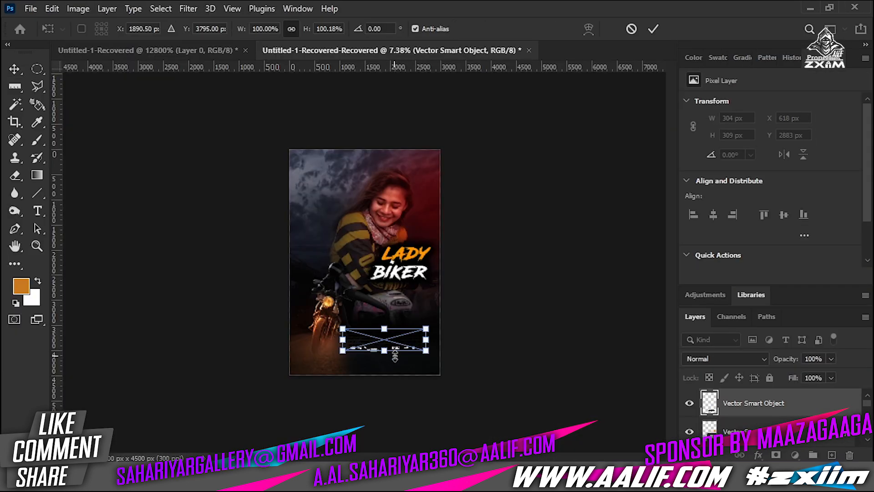
{"action": "left_click", "coordinate": [392, 340], "text": "ctrl"}
{"action": "left_click", "coordinate": [392, 340], "text": "ctrl"}
{"action": "left_click", "coordinate": [331, 241], "text": "ctrl"}
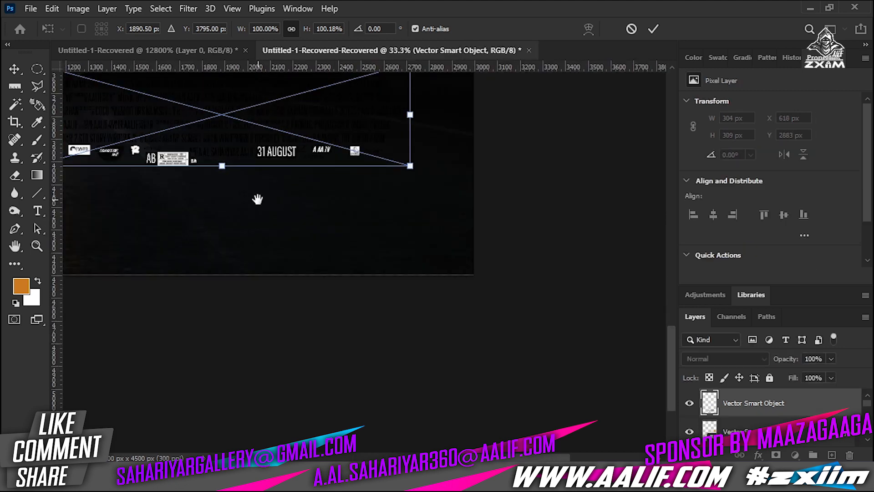
{"action": "scroll", "coordinate": [294, 247], "scroll_direction": "down", "scroll_amount": 2}
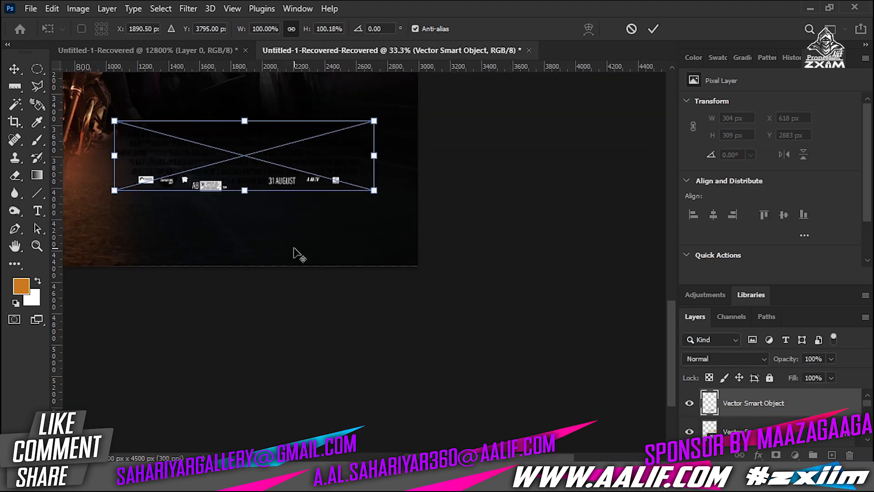
{"action": "left_click", "coordinate": [654, 29]}
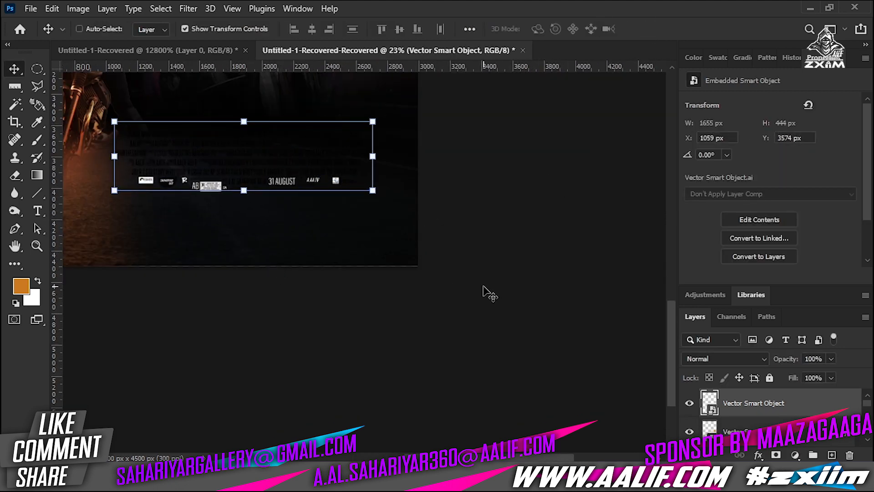
Step: Duplicate the credits layer, invert the copy's colors, and toggle its visibility to compare it with the original
{"action": "key", "text": "ctrl+j"}
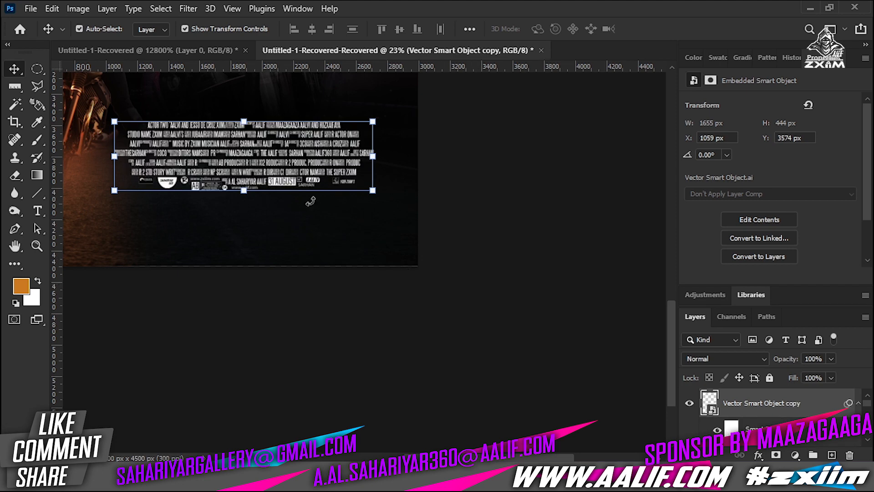
{"action": "scroll", "coordinate": [255, 171], "scroll_direction": "up", "scroll_amount": 3}
{"action": "scroll", "coordinate": [186, 213], "scroll_direction": "down", "scroll_amount": 2}
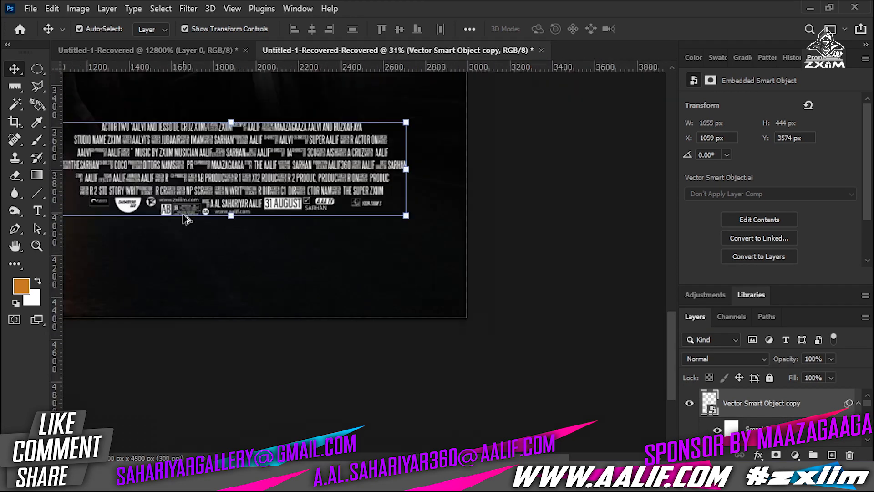
{"action": "scroll", "coordinate": [196, 222], "scroll_direction": "up", "scroll_amount": 4}
{"action": "left_click_drag", "start_coordinate": [197, 223], "coordinate": [370, 259]}
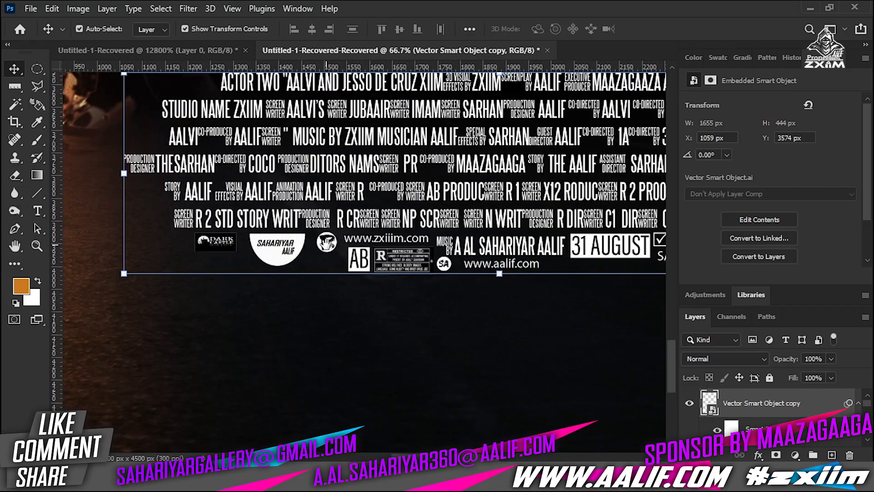
{"action": "left_click", "coordinate": [689, 405]}
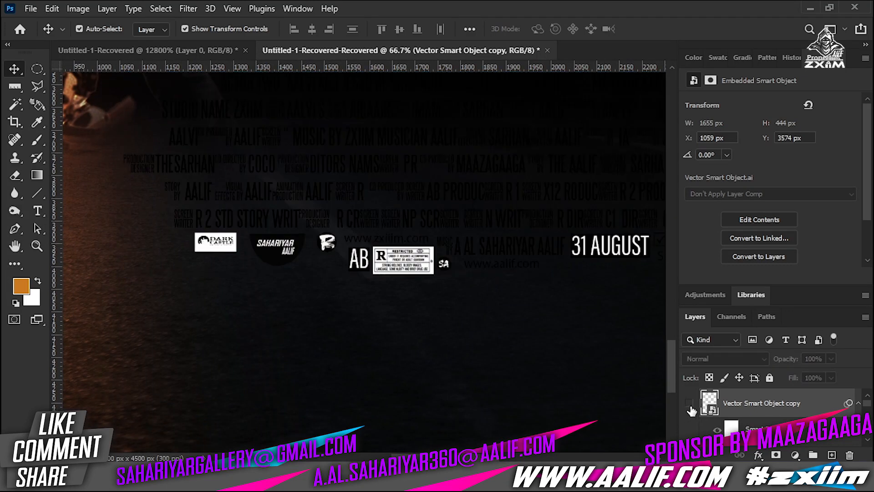
{"action": "left_click", "coordinate": [690, 404]}
{"action": "left_click", "coordinate": [494, 382]}
{"action": "scroll", "coordinate": [493, 378], "scroll_direction": "down", "scroll_amount": 10}
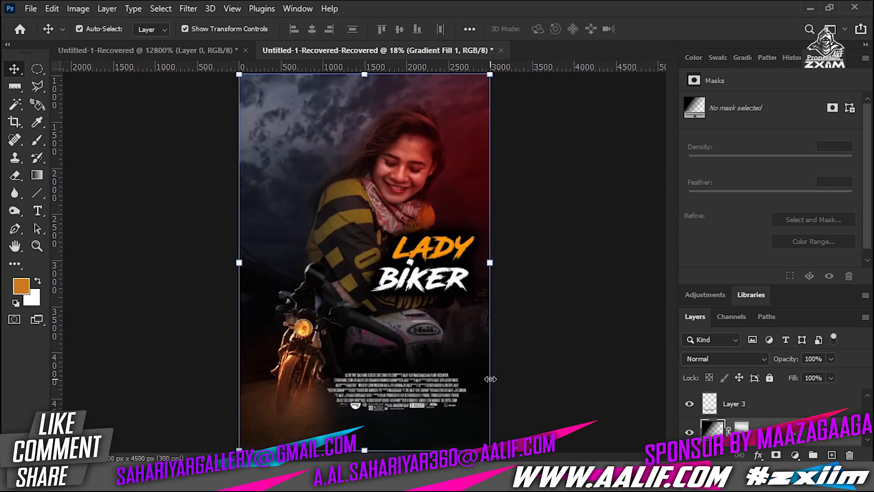
Step: Merge the inverted credits copy and the original credits smart object into a single pixel layer
{"action": "left_click", "coordinate": [773, 407]}
{"action": "scroll", "coordinate": [770, 410], "scroll_direction": "up", "scroll_amount": 2}
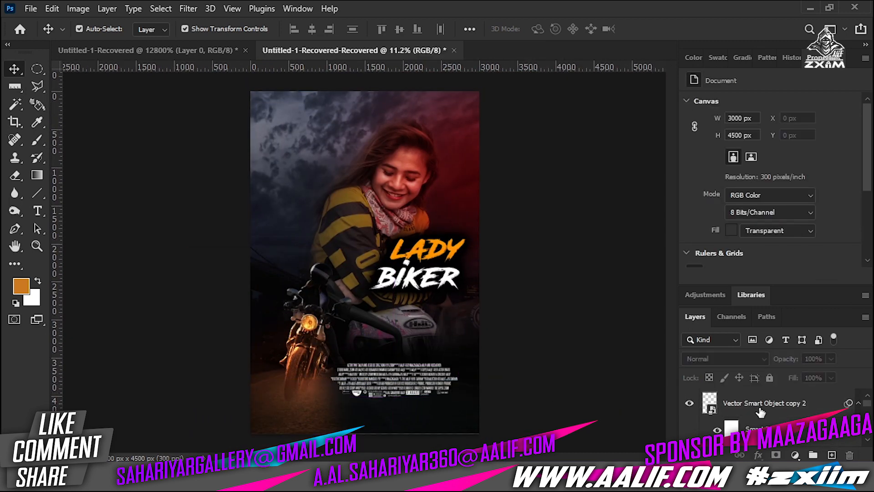
{"action": "left_click", "coordinate": [759, 410]}
{"action": "scroll", "coordinate": [765, 423], "scroll_direction": "down", "scroll_amount": 2}
{"action": "scroll", "coordinate": [766, 426], "scroll_direction": "up", "scroll_amount": 1}
{"action": "scroll", "coordinate": [770, 410], "scroll_direction": "up", "scroll_amount": 1}
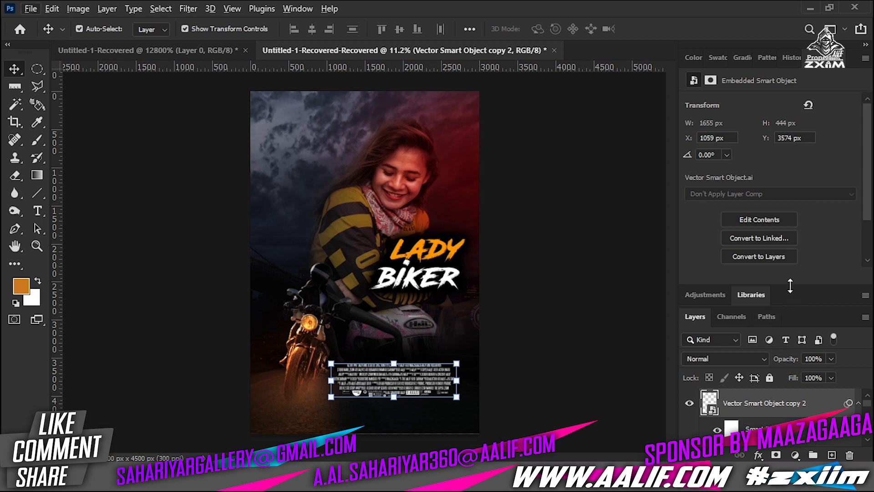
{"action": "left_click_drag", "start_coordinate": [791, 285], "coordinate": [813, 97]}
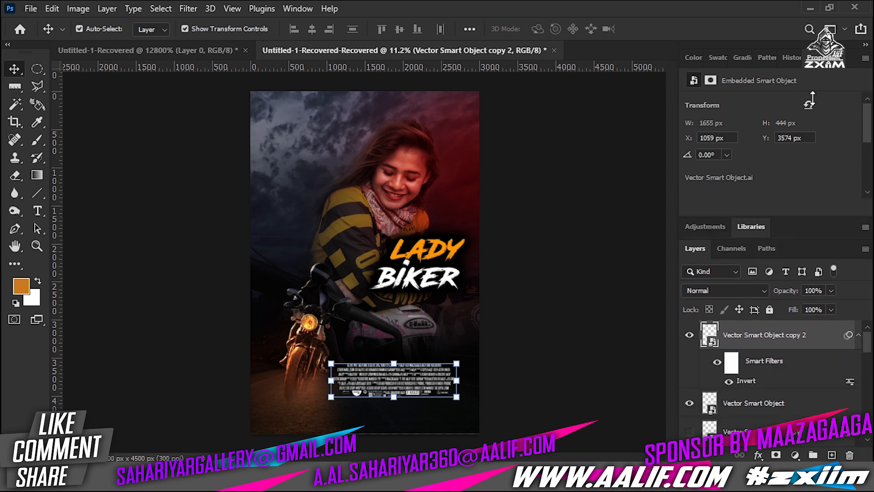
{"action": "left_click", "coordinate": [774, 409], "text": "ctrl"}
{"action": "key", "text": "ctrl+e"}
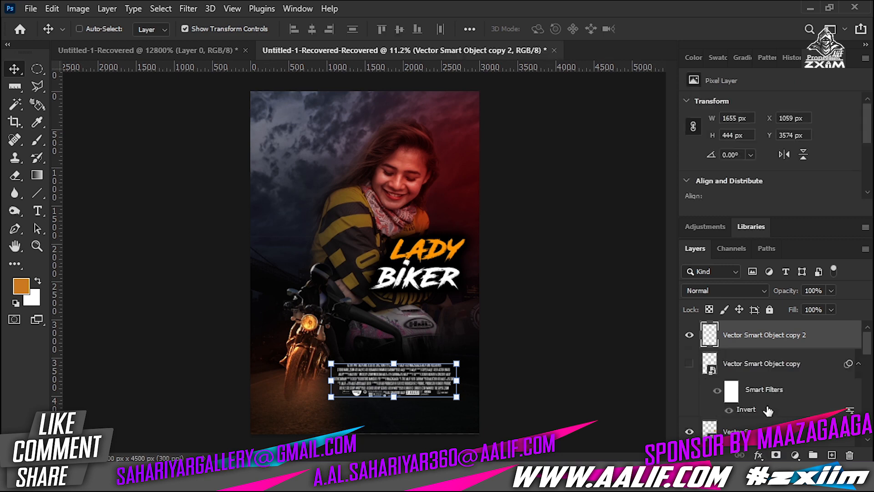
Step: Enlarge the merged credits to about 2596 by 696 px and position them across the bottom of the poster
{"action": "left_click_drag", "start_coordinate": [457, 397], "coordinate": [413, 406]}
{"action": "mouse_move", "coordinate": [449, 378]}
{"action": "left_mouse_down"}
{"action": "mouse_move", "coordinate": [479, 367]}
{"action": "mouse_move", "coordinate": [456, 388]}
{"action": "left_mouse_up"}
{"action": "key", "text": "Return"}
{"action": "left_click", "coordinate": [548, 409]}
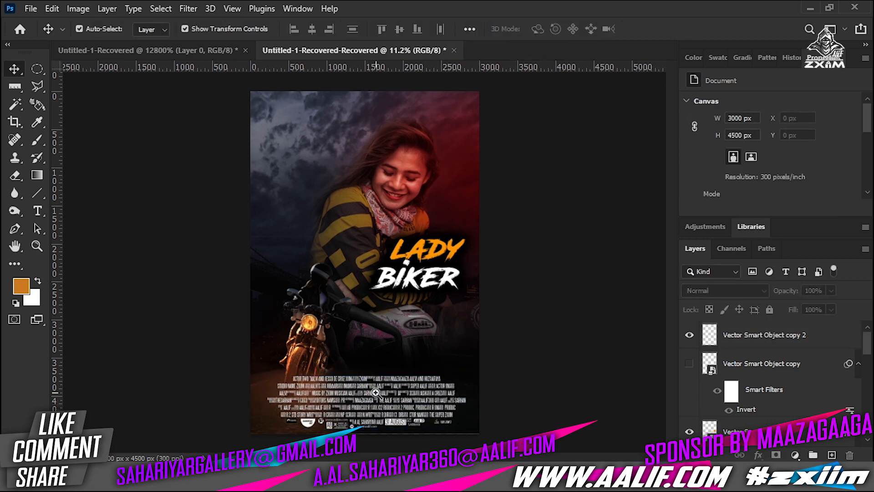
Step: Lower the opacity of the merged credits layer to about 70%
{"action": "left_click", "coordinate": [376, 393], "text": "ctrl"}
{"action": "left_click", "coordinate": [377, 310], "text": "ctrl"}
{"action": "left_click", "coordinate": [395, 263], "text": "ctrl"}
{"action": "left_click_drag", "start_coordinate": [394, 257], "coordinate": [474, 399]}
{"action": "scroll", "coordinate": [474, 405], "scroll_direction": "down", "scroll_amount": 4}
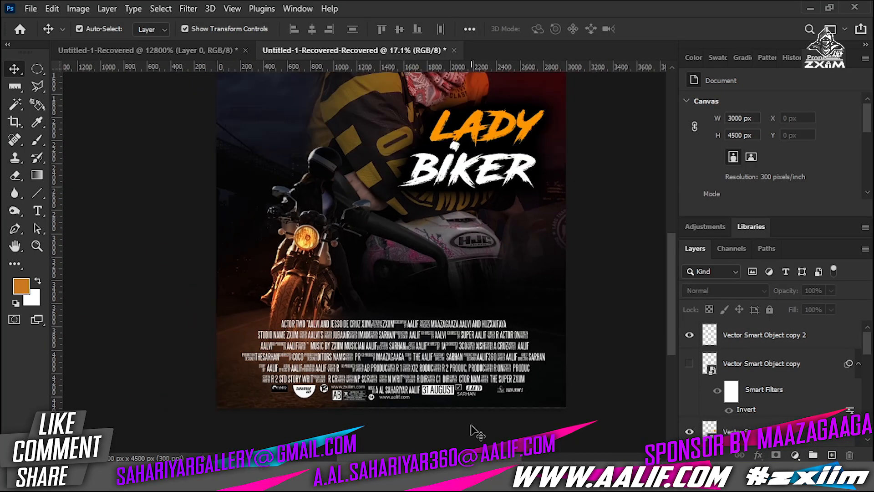
{"action": "scroll", "coordinate": [471, 416], "scroll_direction": "up", "scroll_amount": 3}
{"action": "scroll", "coordinate": [472, 409], "scroll_direction": "down", "scroll_amount": 3}
{"action": "left_click", "coordinate": [484, 351]}
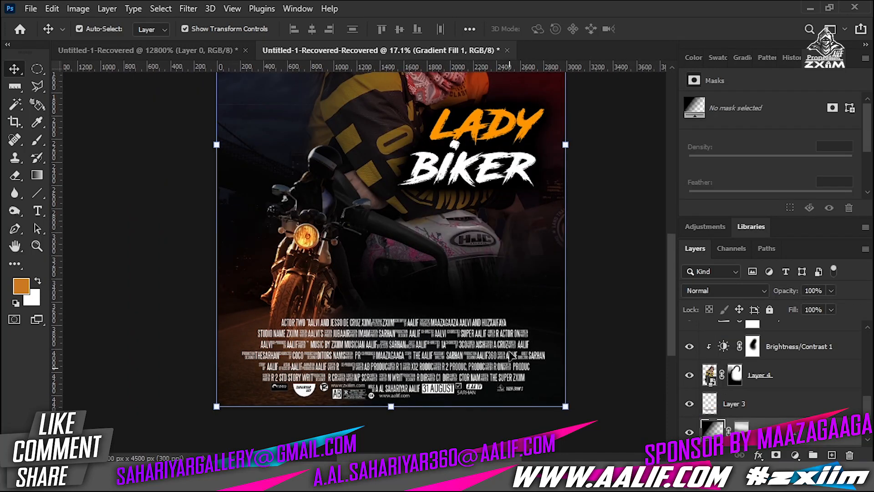
{"action": "left_click", "coordinate": [510, 356]}
{"action": "left_click", "coordinate": [830, 291]}
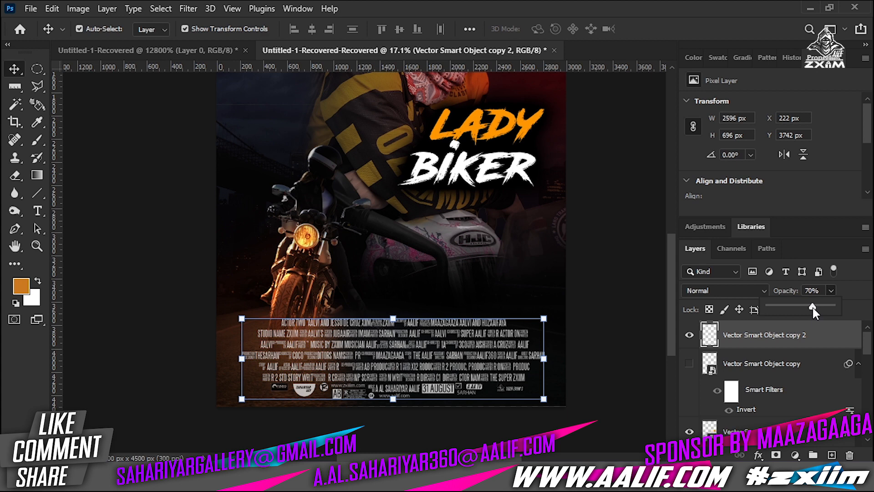
{"action": "left_click", "coordinate": [616, 299]}
{"action": "scroll", "coordinate": [604, 371], "scroll_direction": "down", "scroll_amount": 5}
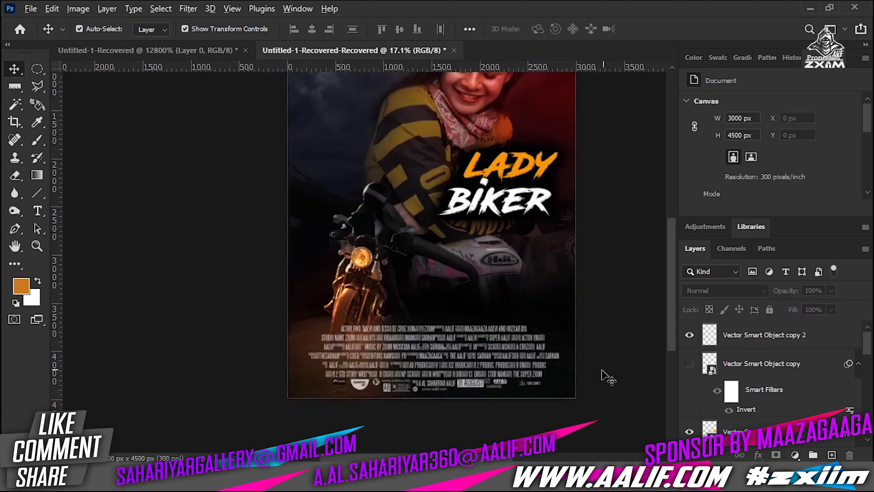
Step: In Illustrator, recolor the vertical YouTube link text to near-white (fcfcfc) and leave the group's isolation mode
{"action": "left_click", "coordinate": [322, 269], "text": "ctrl"}
{"action": "left_click", "coordinate": [322, 269], "text": "ctrl"}
{"action": "left_click_drag", "start_coordinate": [359, 229], "coordinate": [367, 248]}
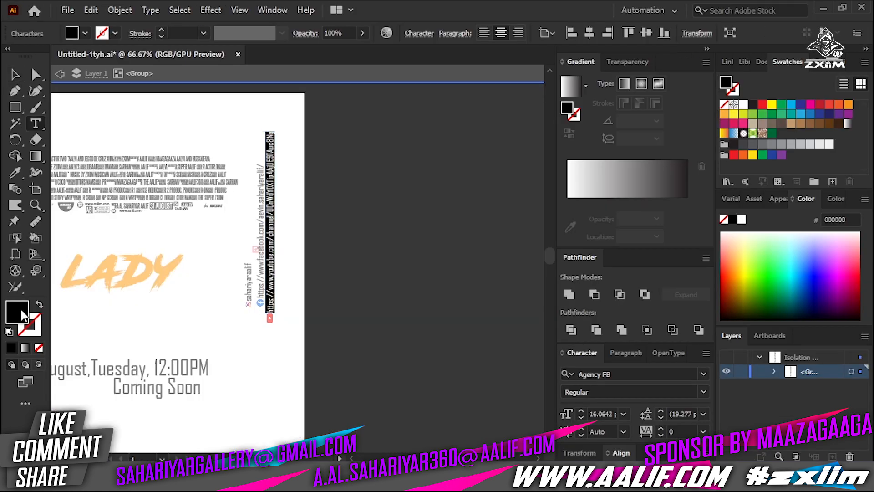
{"action": "double_click", "coordinate": [21, 313]}
{"action": "left_click", "coordinate": [465, 231]}
{"action": "key", "text": "Return"}
{"action": "left_click", "coordinate": [373, 285]}
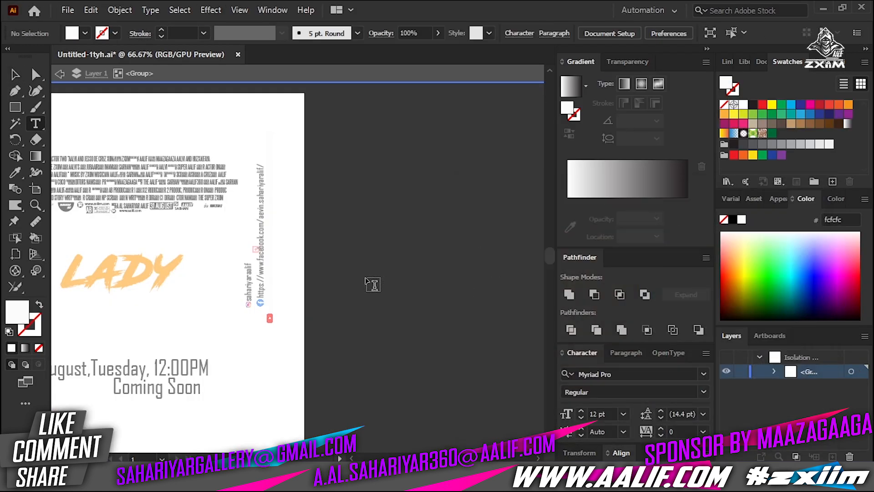
{"action": "left_click", "coordinate": [16, 75]}
{"action": "double_click", "coordinate": [342, 215]}
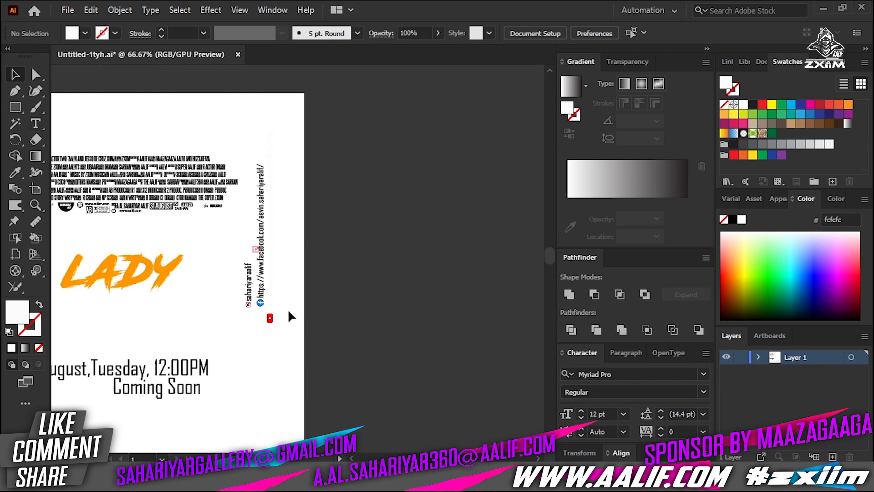
Step: Copy the vertical YouTube link into the Photoshop poster and place it above the motorcycle headlight
{"action": "left_click", "coordinate": [273, 300]}
{"action": "scroll", "coordinate": [273, 299], "scroll_direction": "down", "scroll_amount": 5}
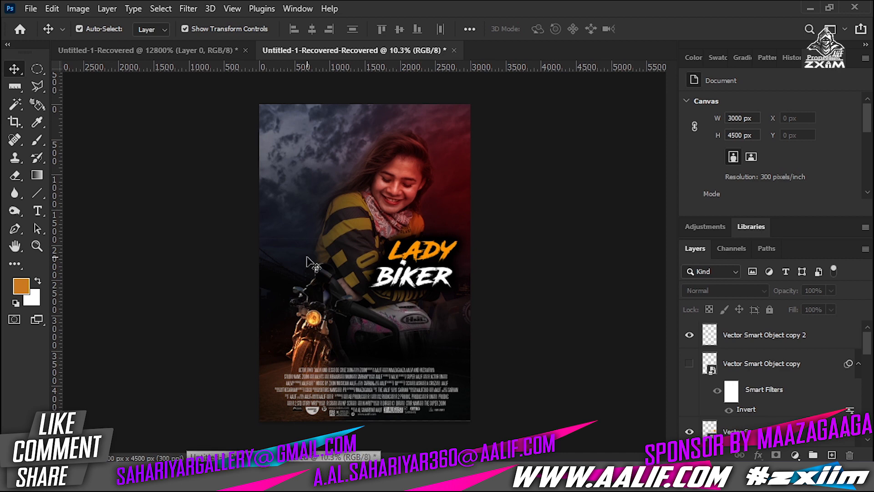
{"action": "key", "text": "ctrl+v"}
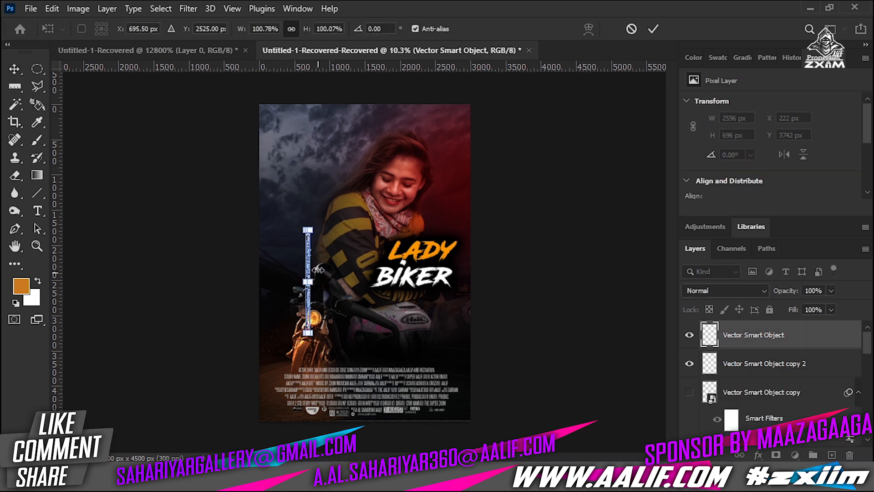
{"action": "left_click_drag", "start_coordinate": [314, 224], "coordinate": [309, 202]}
{"action": "key", "text": "Return"}
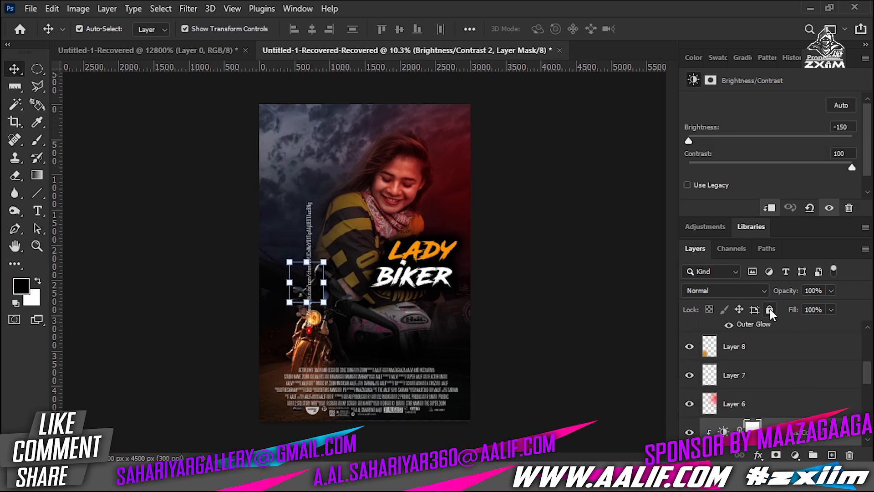
Step: Group all artwork layers from Layer 2 up through the title's outer-glow Vector Smart Object, leaving out the credits and link, and lock the group
{"action": "scroll", "coordinate": [774, 365], "scroll_direction": "down", "scroll_amount": 5}
{"action": "left_click", "coordinate": [767, 434]}
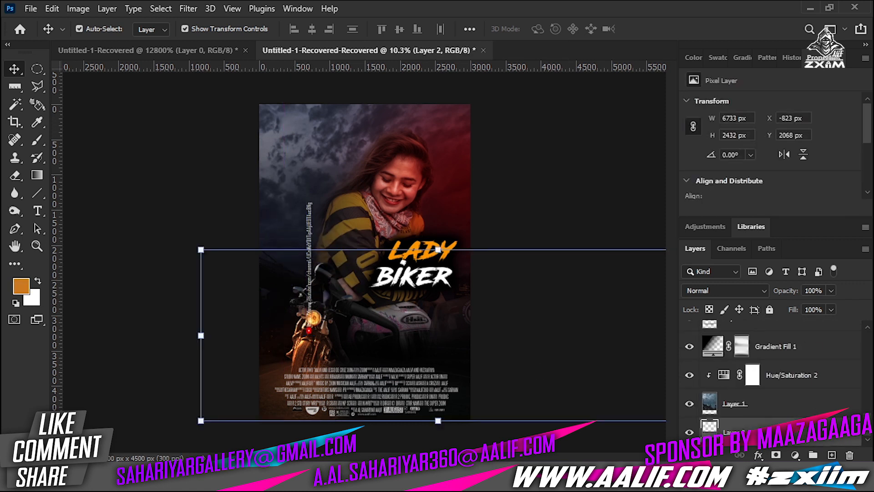
{"action": "left_click", "coordinate": [789, 408], "text": "ctrl"}
{"action": "left_click", "coordinate": [806, 377], "text": "ctrl"}
{"action": "left_click", "coordinate": [814, 351], "text": "ctrl"}
{"action": "scroll", "coordinate": [826, 366], "scroll_direction": "up", "scroll_amount": 2}
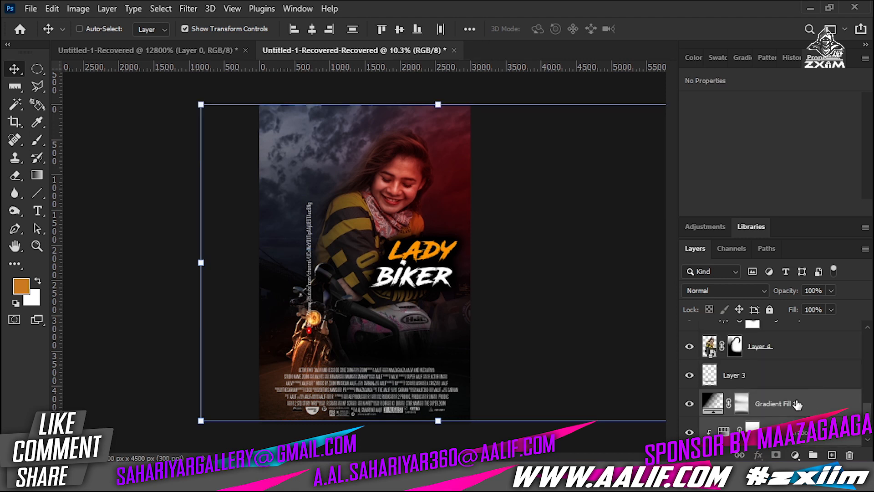
{"action": "left_click", "coordinate": [791, 378], "text": "ctrl"}
{"action": "scroll", "coordinate": [807, 350], "scroll_direction": "up", "scroll_amount": 2}
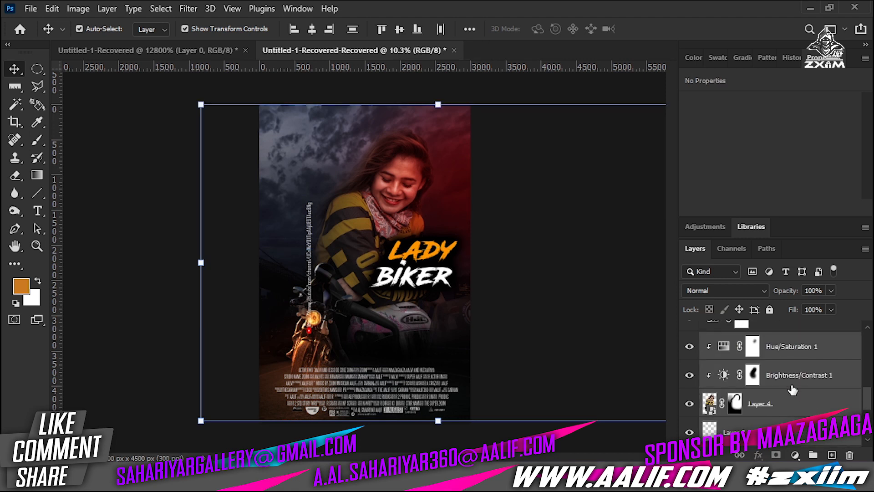
{"action": "scroll", "coordinate": [792, 376], "scroll_direction": "up", "scroll_amount": 2}
{"action": "scroll", "coordinate": [792, 377], "scroll_direction": "up", "scroll_amount": 4}
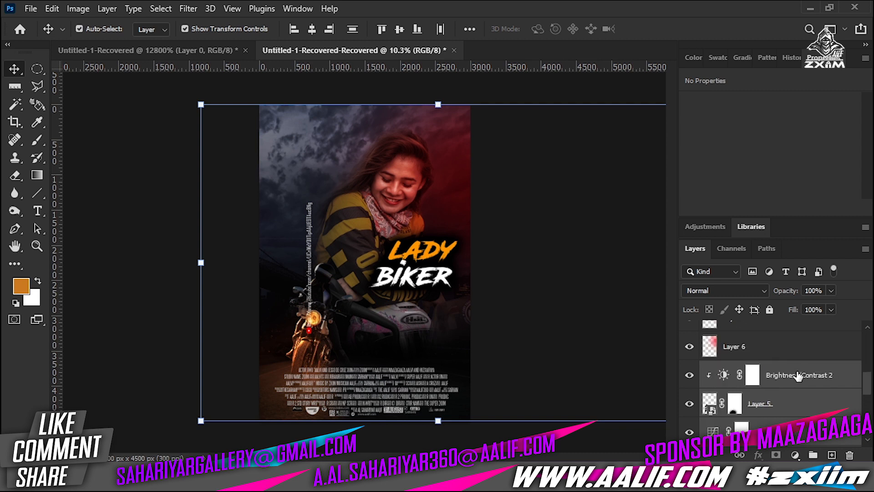
{"action": "left_click", "coordinate": [777, 381], "text": "ctrl"}
{"action": "left_click", "coordinate": [776, 356], "text": "ctrl"}
{"action": "scroll", "coordinate": [778, 394], "scroll_direction": "up", "scroll_amount": 2}
{"action": "left_click", "coordinate": [775, 382], "text": "ctrl"}
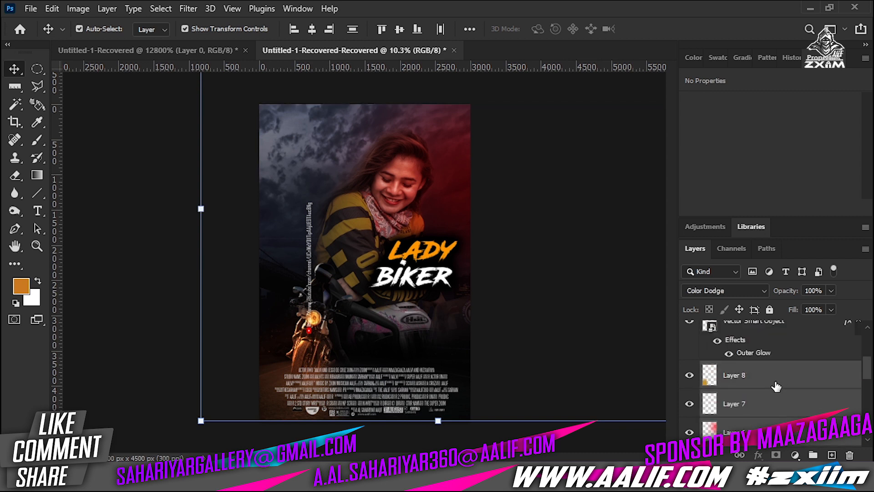
{"action": "scroll", "coordinate": [773, 391], "scroll_direction": "up", "scroll_amount": 2}
{"action": "left_click", "coordinate": [781, 383], "text": "ctrl"}
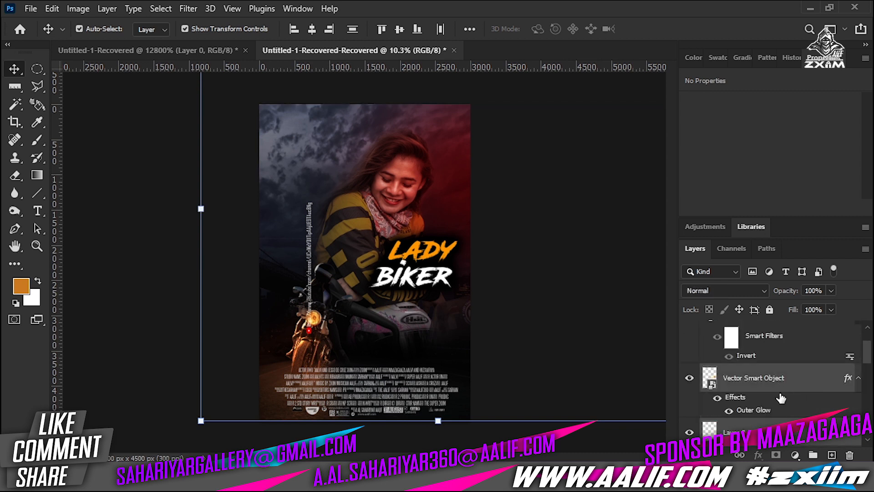
{"action": "scroll", "coordinate": [781, 397], "scroll_direction": "up", "scroll_amount": 1}
{"action": "scroll", "coordinate": [755, 395], "scroll_direction": "up", "scroll_amount": 2}
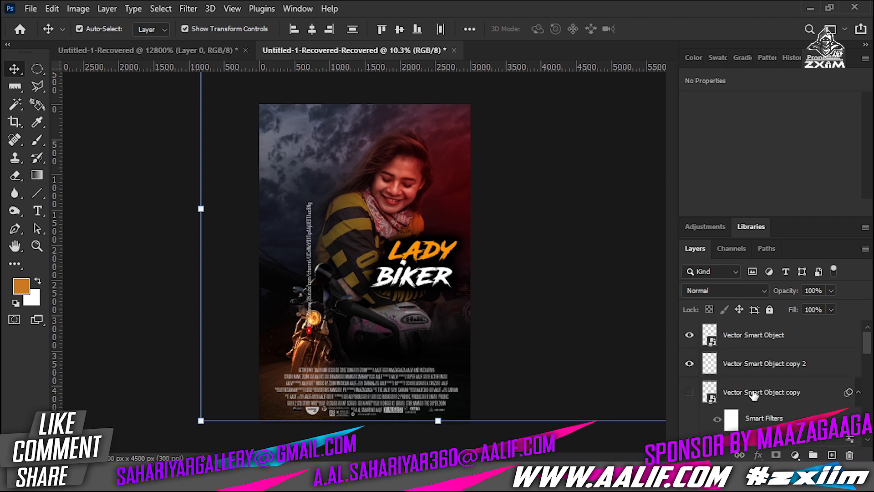
{"action": "scroll", "coordinate": [768, 411], "scroll_direction": "down", "scroll_amount": 1}
{"action": "key", "text": "ctrl+g"}
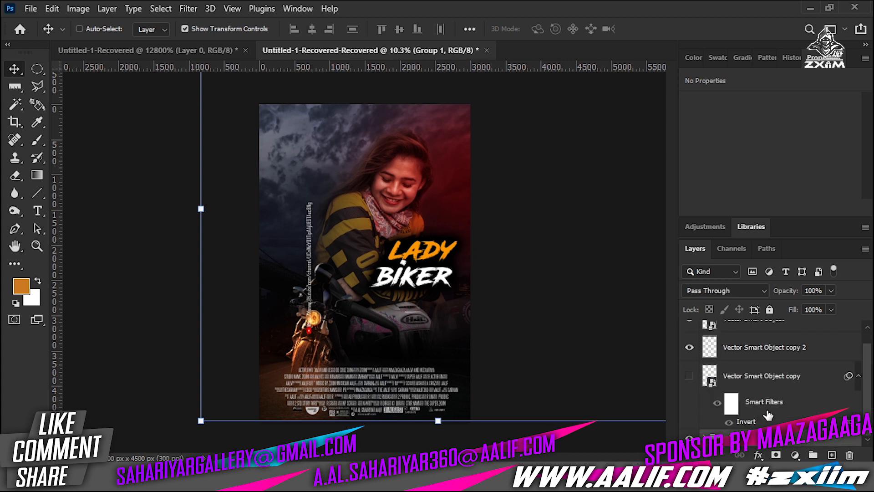
{"action": "left_click", "coordinate": [768, 311]}
Step: Select the vertical YouTube link layer above the motorcycle headlight
{"action": "left_click", "coordinate": [450, 319]}
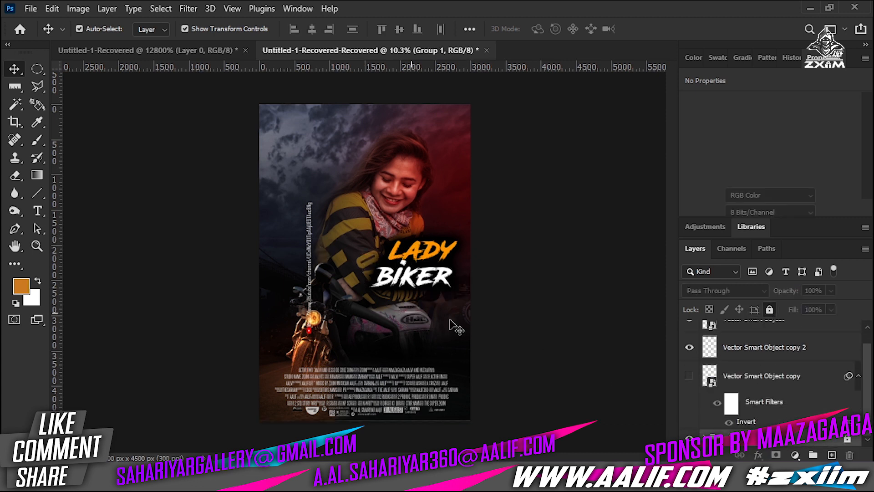
{"action": "left_click", "coordinate": [319, 265]}
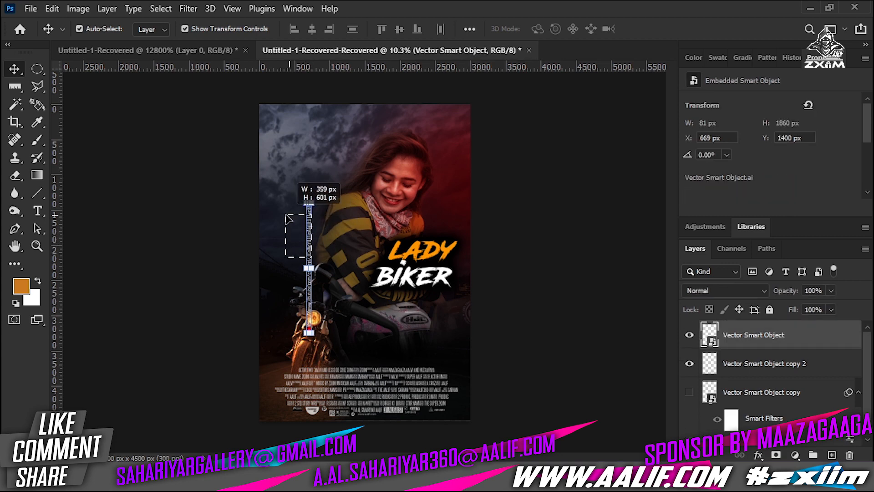